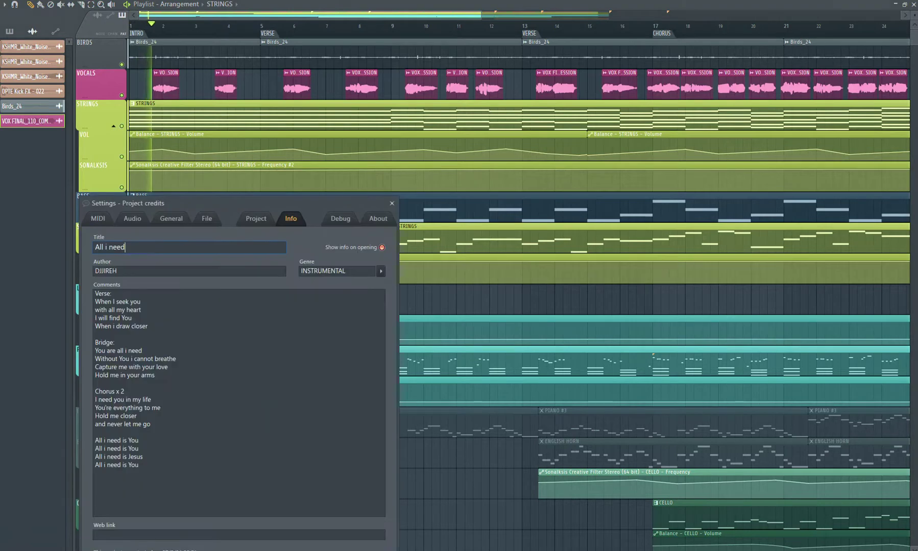
Move the project info window around to view the different arrangement tracks behind it while the song plays
drag(260, 205, 564, 147)
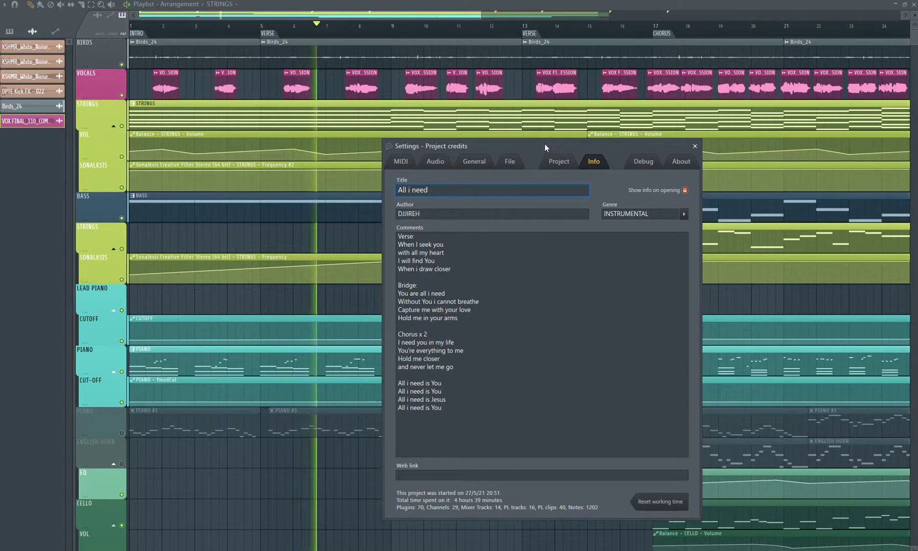
drag(544, 143, 160, 159)
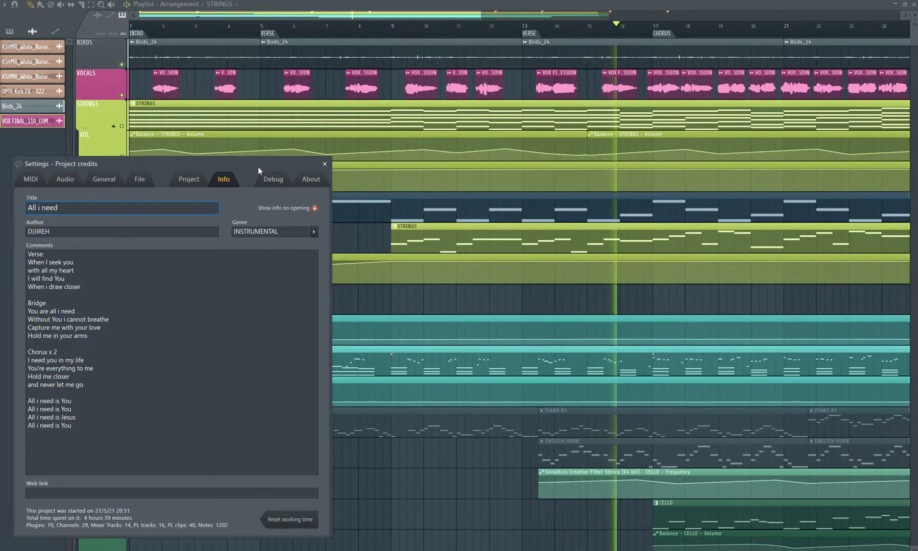
drag(259, 170, 147, 120)
Mute the CELLO track and its VOL automation track
click(122, 526)
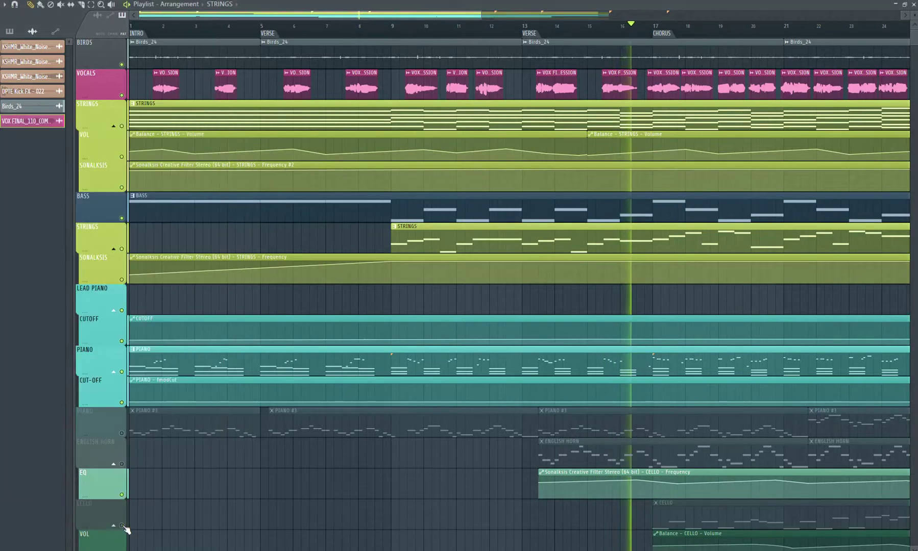
scroll(430, 491, down, 2)
click(122, 494)
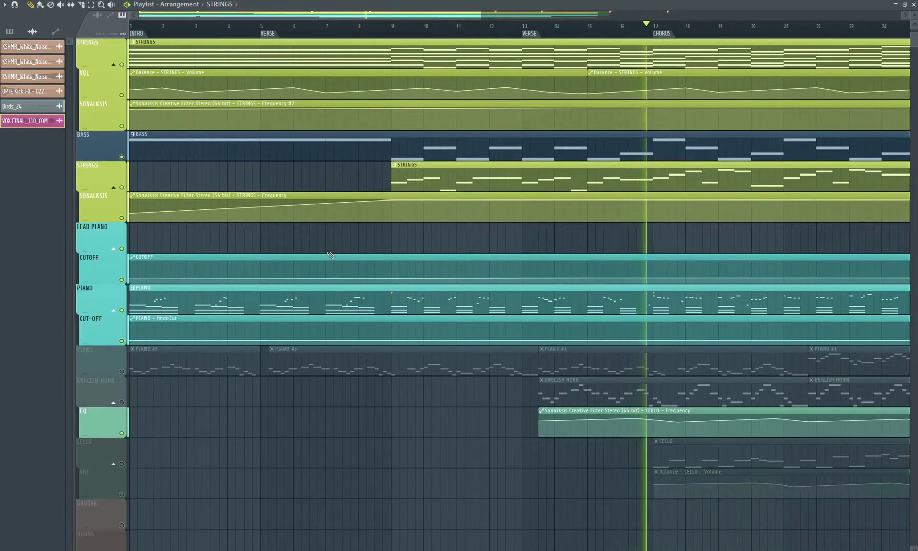
Follow the rest of the song from bar 13 with the lyrics in the project info, then close the info and stop playback
drag(465, 13, 642, 13)
key(F11)
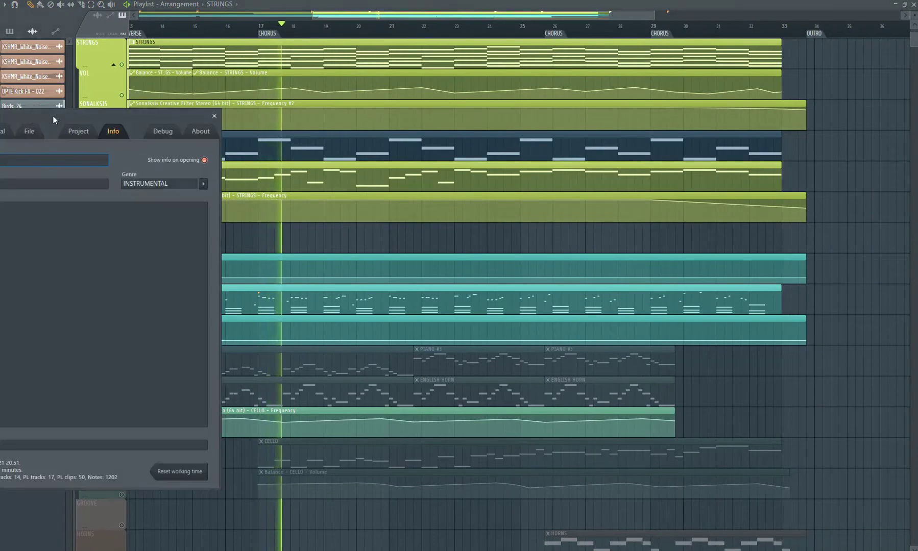
drag(81, 120, 616, 137)
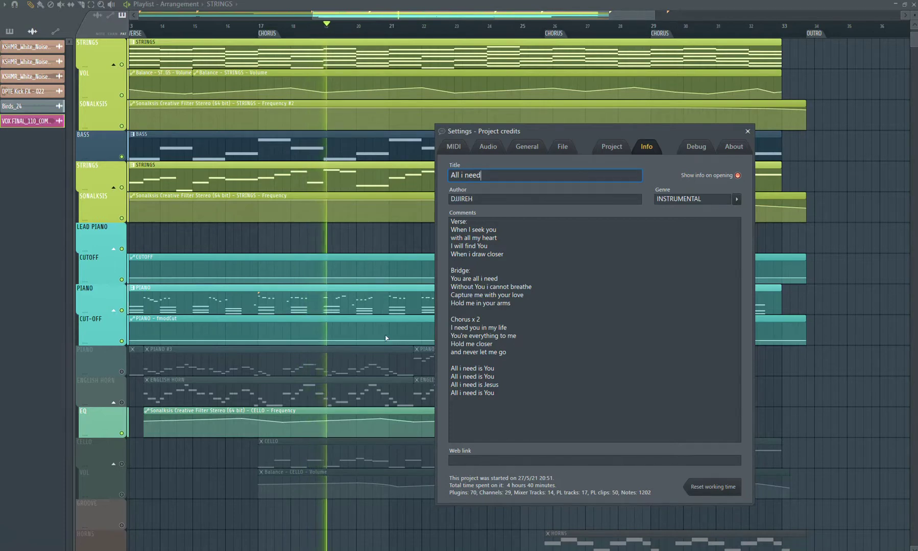
scroll(386, 338, up, 2)
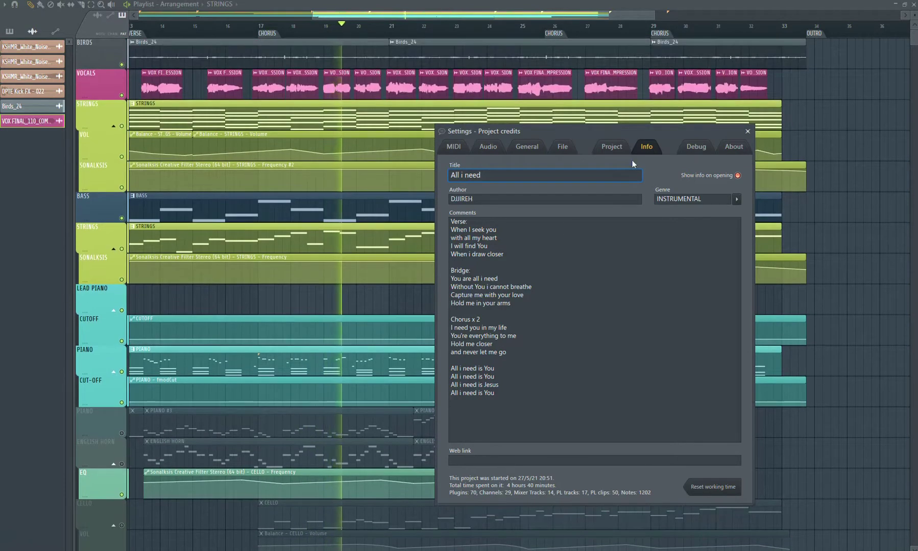
drag(654, 135, 230, 172)
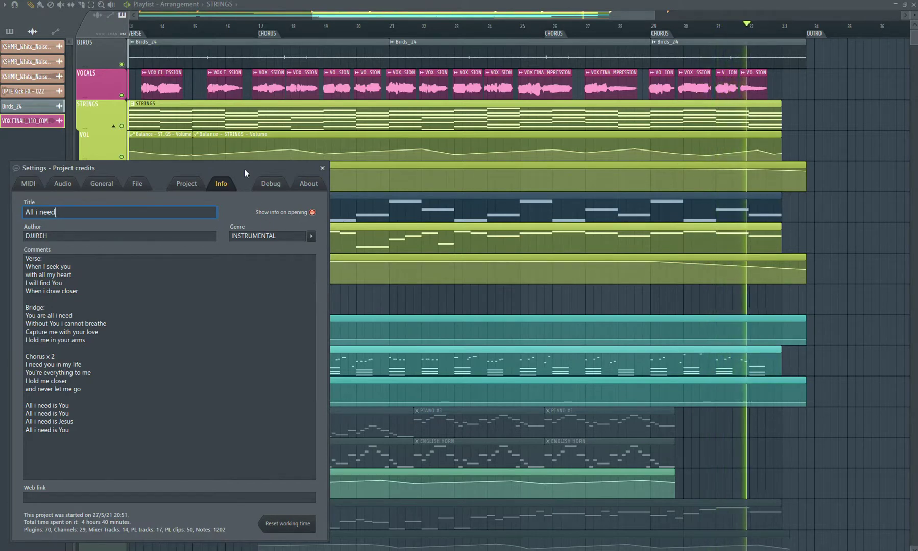
key(Escape)
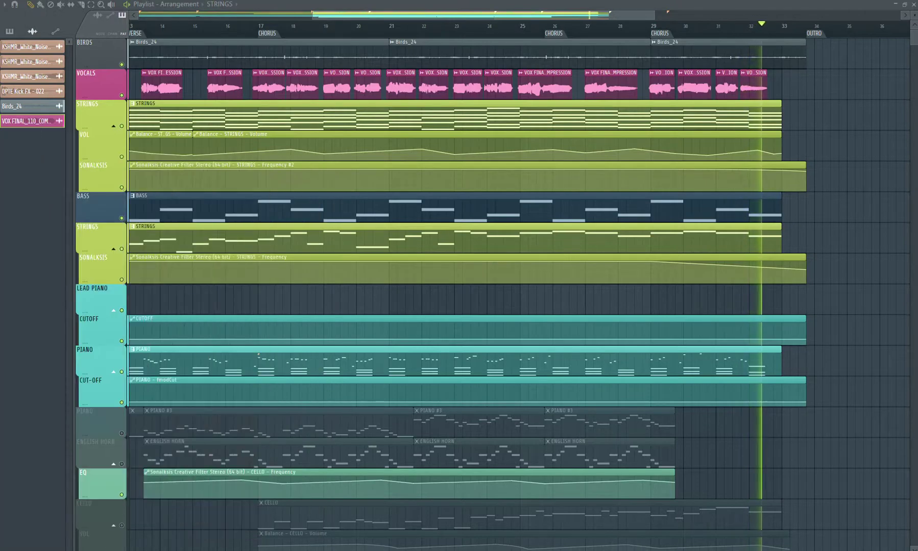
key(space)
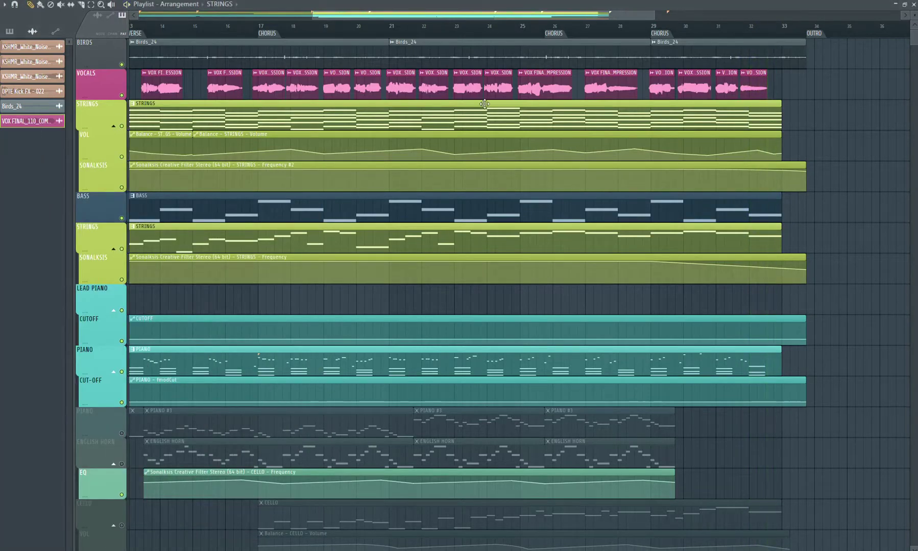
Move the CELLO clip and its volume automation clip back to bar 13, and unmute both tracks
scroll(407, 103, down, 3)
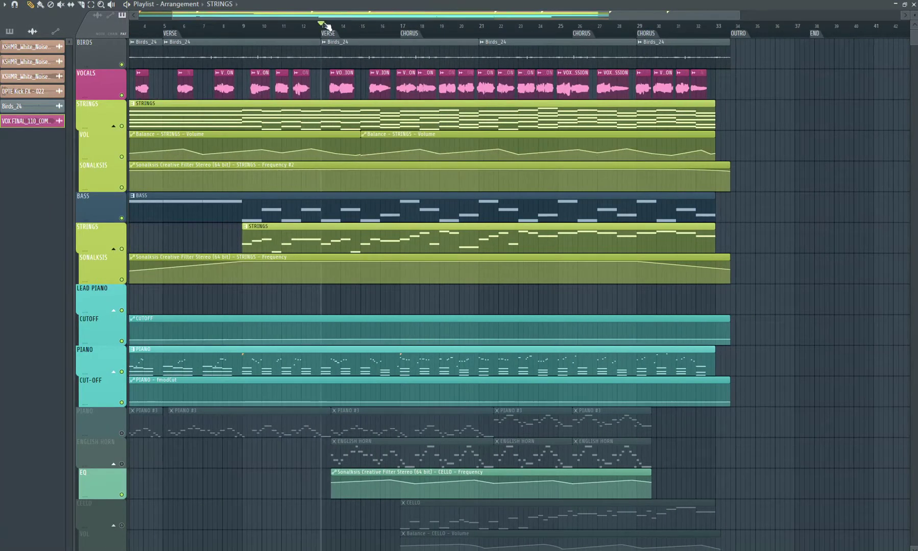
scroll(352, 145, down, 2)
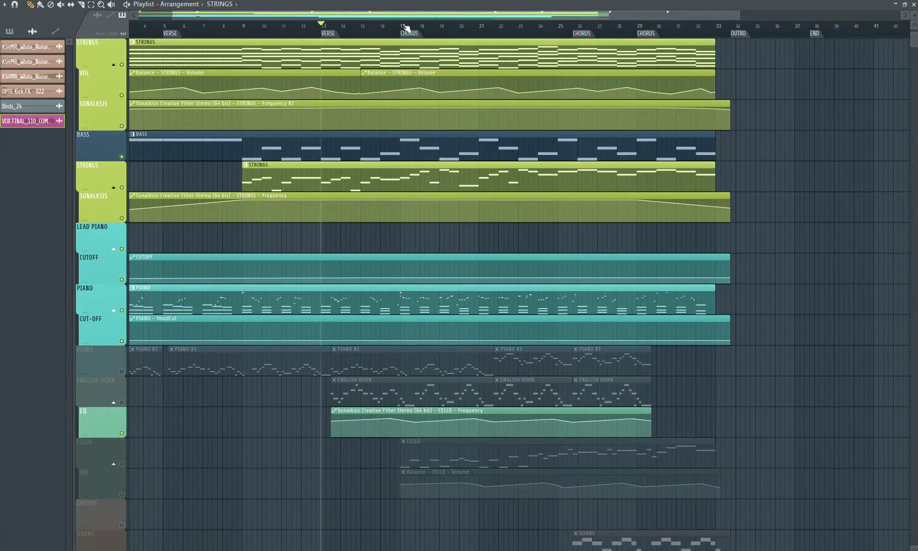
drag(394, 528, 733, 438)
drag(676, 461, 496, 469)
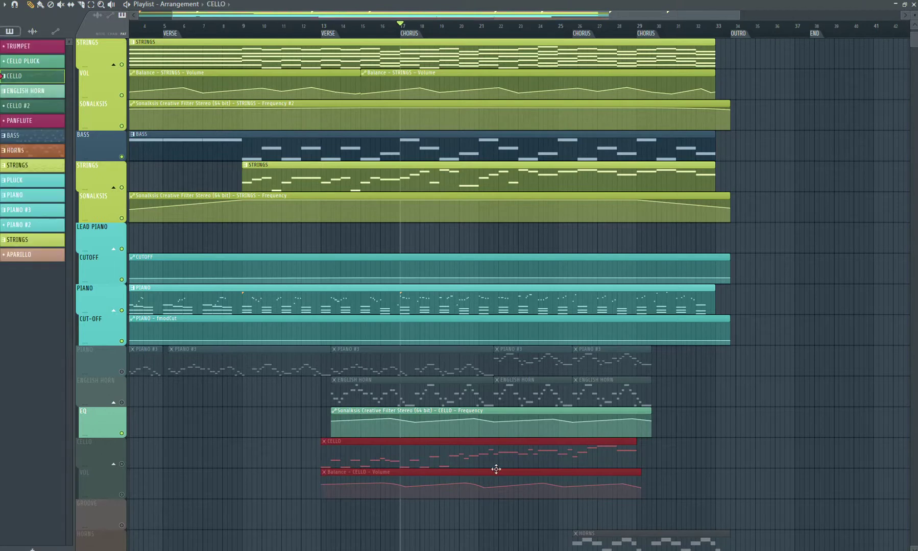
click(122, 464)
click(122, 495)
ctrl+click(260, 476)
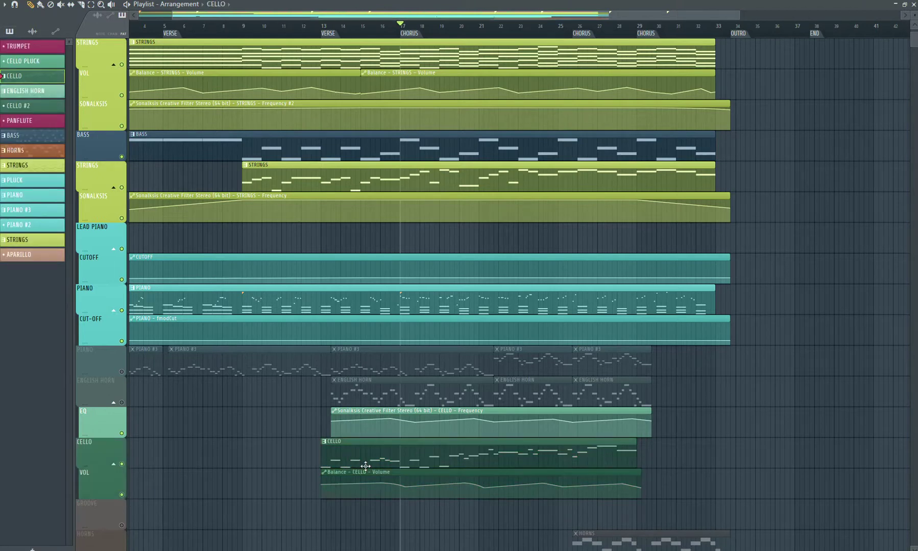
Open the CELLO clip's notes for editing and play the phrase from the BRIDGE marker at bar 9
double_click(366, 465)
scroll(297, 217, down, 5)
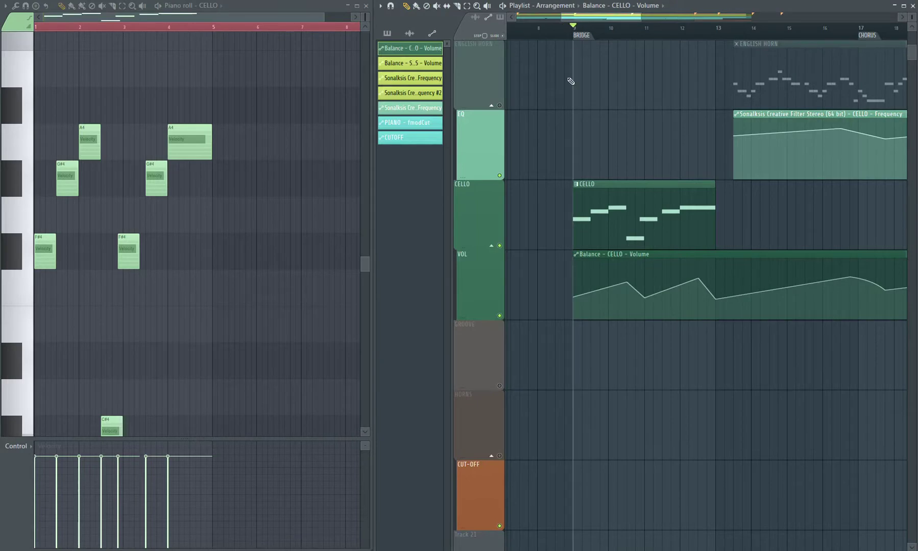
key(space)
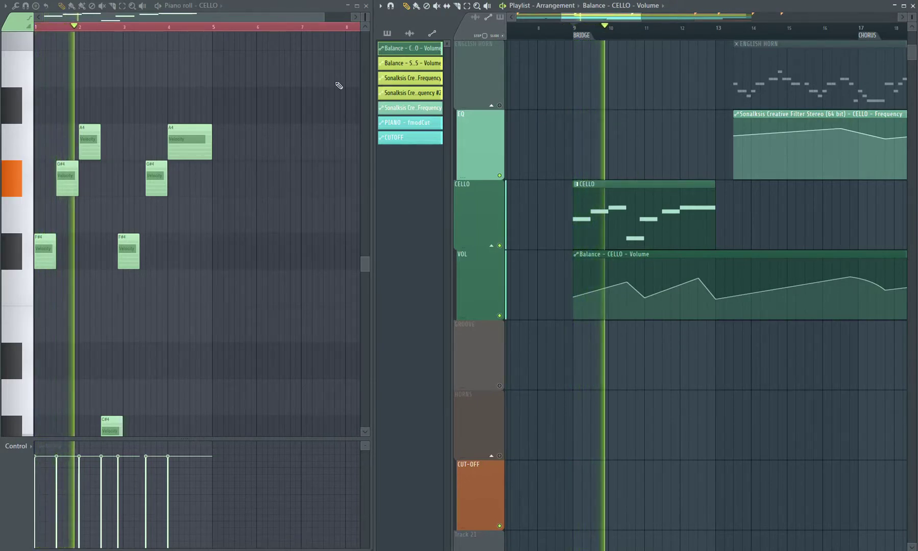
Shift the second F#4 note to start at bar 3 of the cello part, and duplicate the four-bar phrase right after it
drag(364, 18, 364, 27)
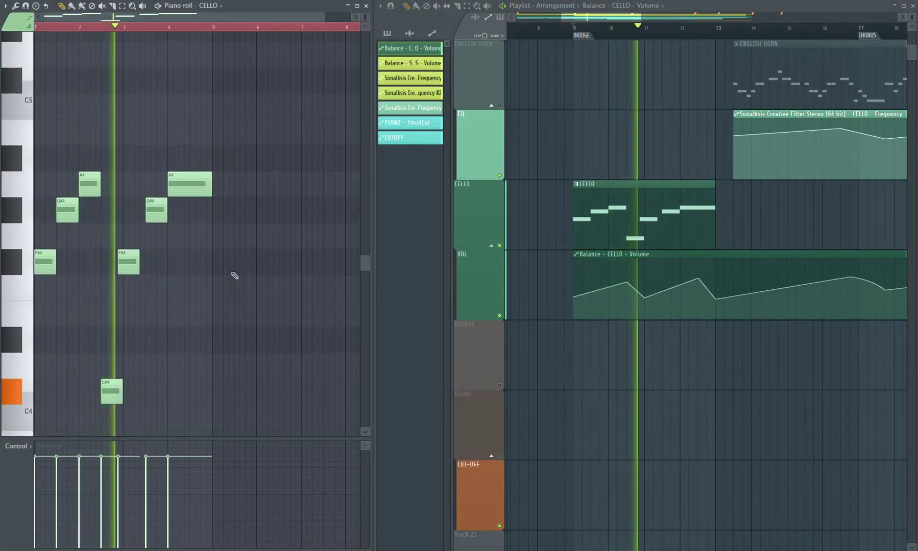
drag(126, 263, 132, 263)
right_click(201, 277)
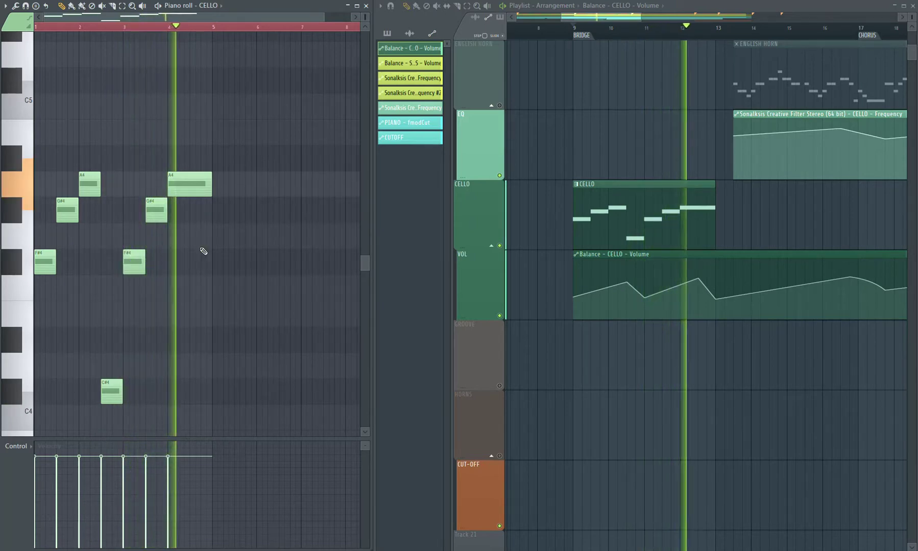
drag(268, 119, 51, 393)
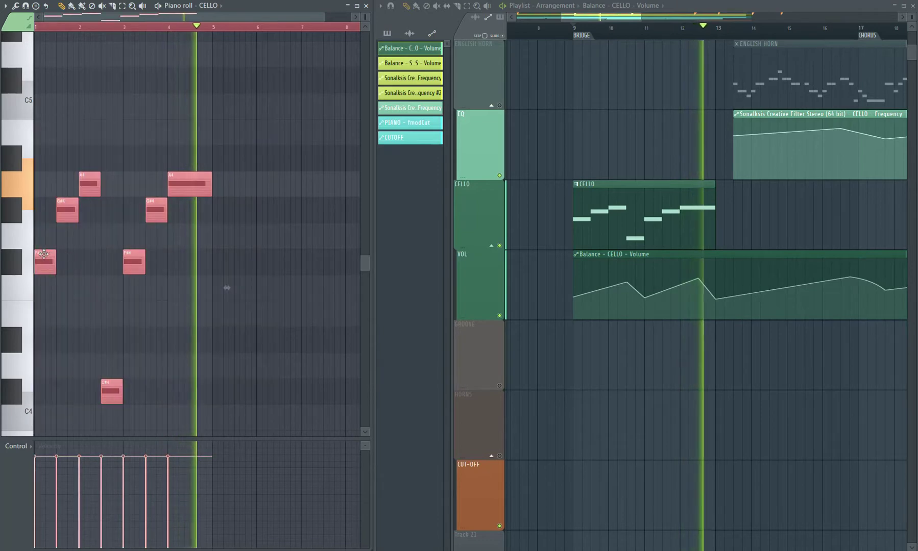
key(ctrl+b)
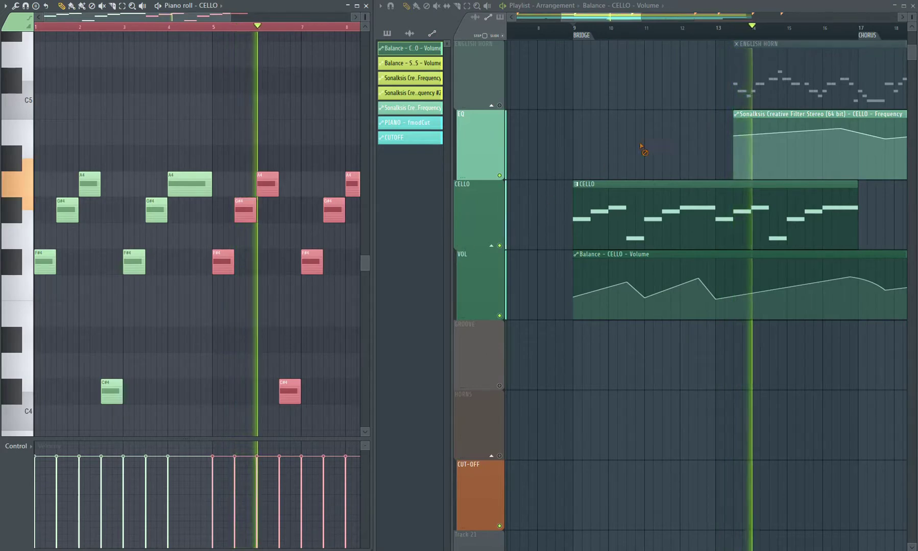
Add CELLO volume automation points for a dip at bar 15 and a peak just after bar 16, and stop playback
right_click(788, 300)
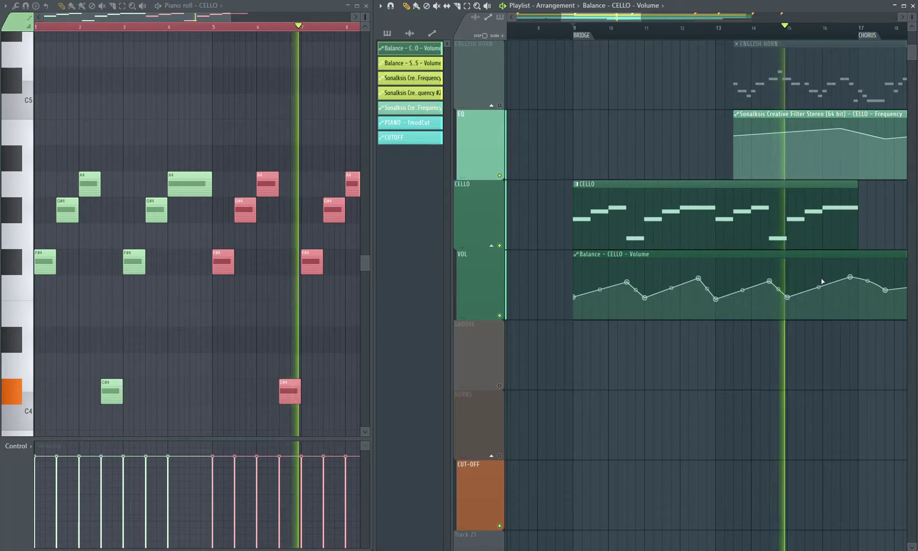
right_click(831, 279)
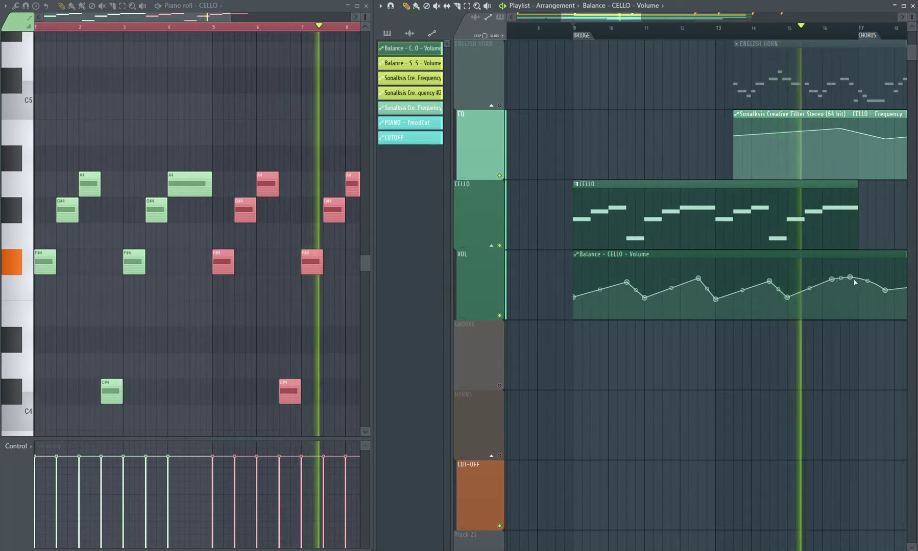
key(space)
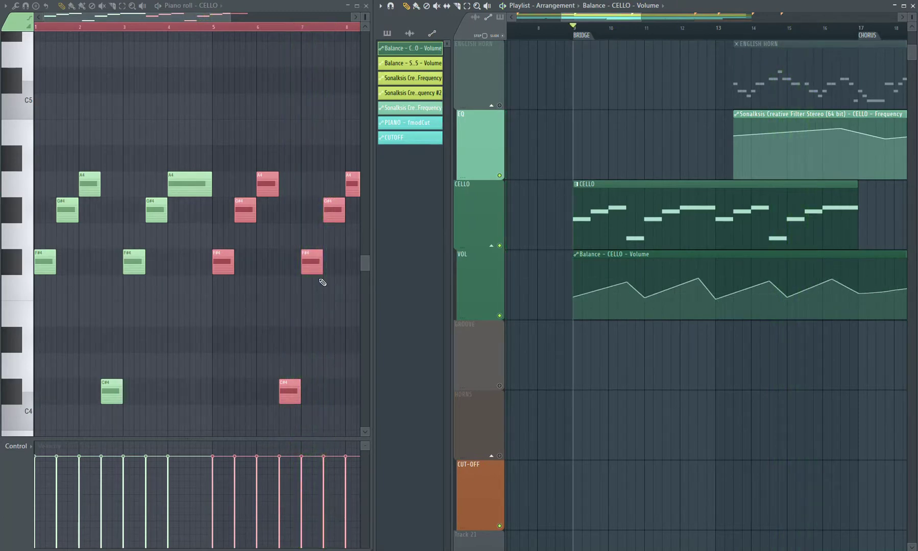
In the duplicated cello phrase, raise the G#4 before bar 8 to A4 and lower the long A4 at bar 8 to G#4
click(318, 261)
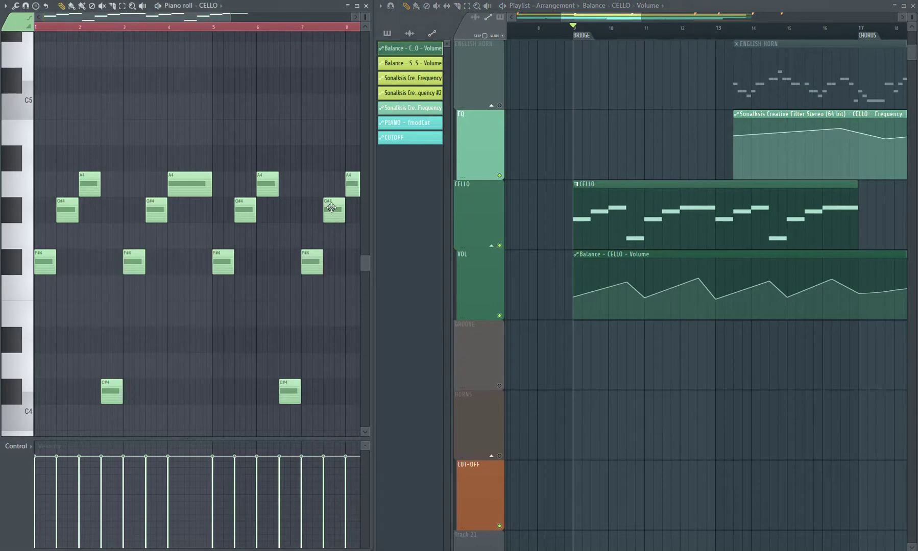
drag(331, 194, 334, 176)
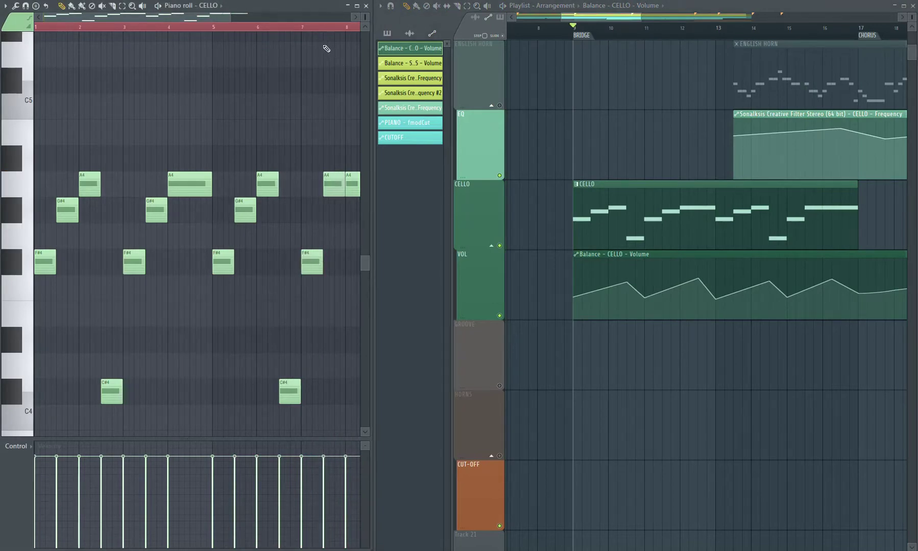
drag(225, 18, 305, 19)
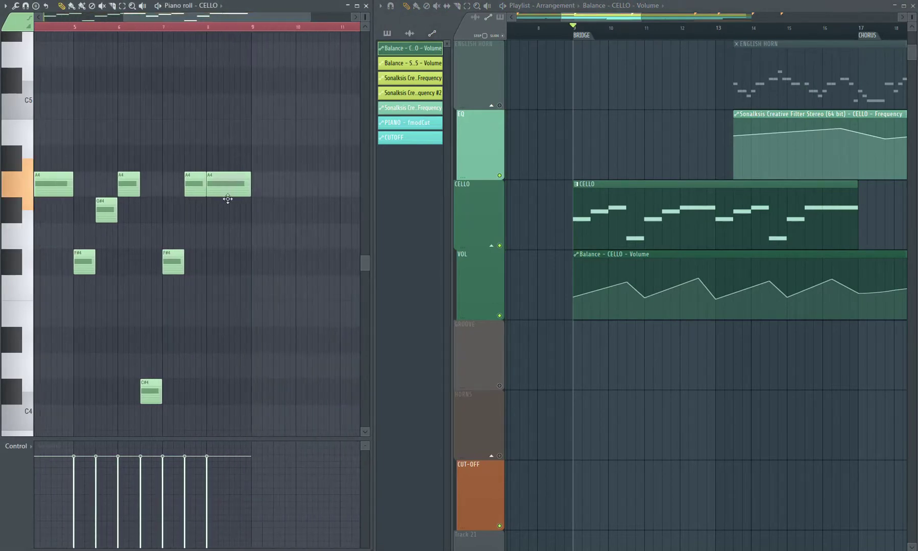
drag(227, 198, 227, 211)
Play from bar 15 and shift the CELLO volume automation peak to bar 16 and the following dip to about bar 17
click(790, 35)
key(space)
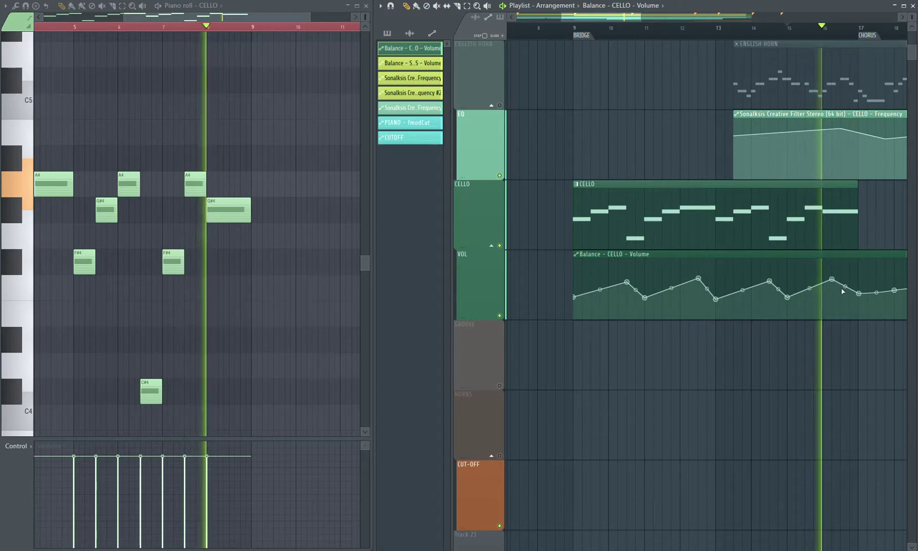
key(space)
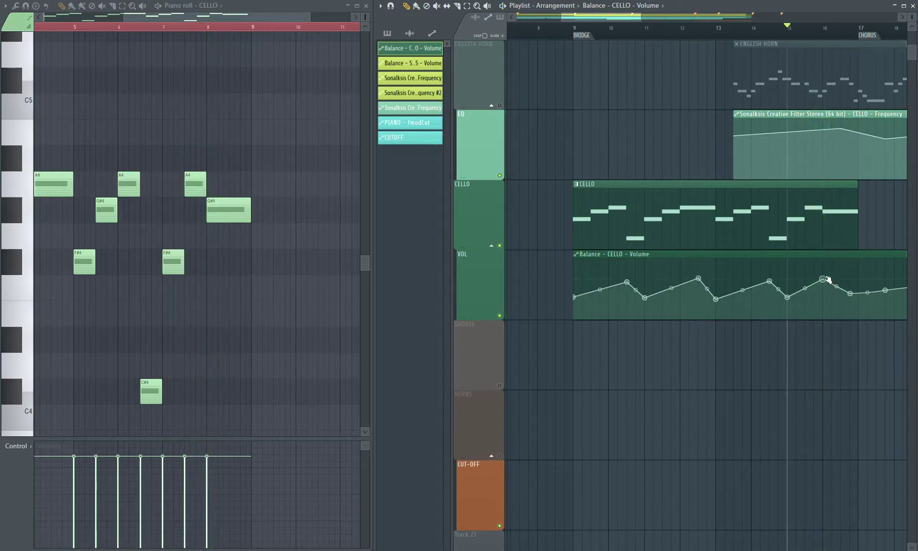
key(space)
drag(850, 294, 861, 297)
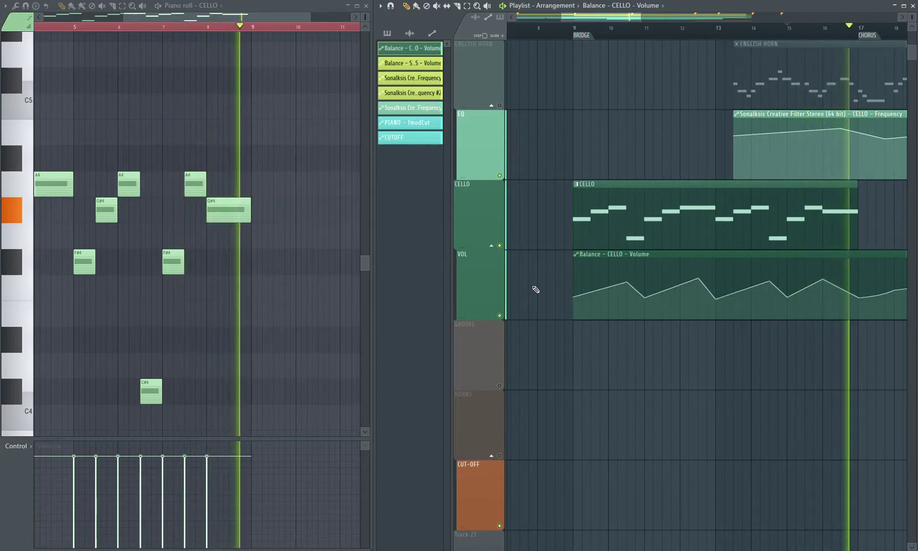
Extend the cello melody with one-bar notes A4, B4 and C#5 at bars 9, 10 and 11, and play it back
key(space)
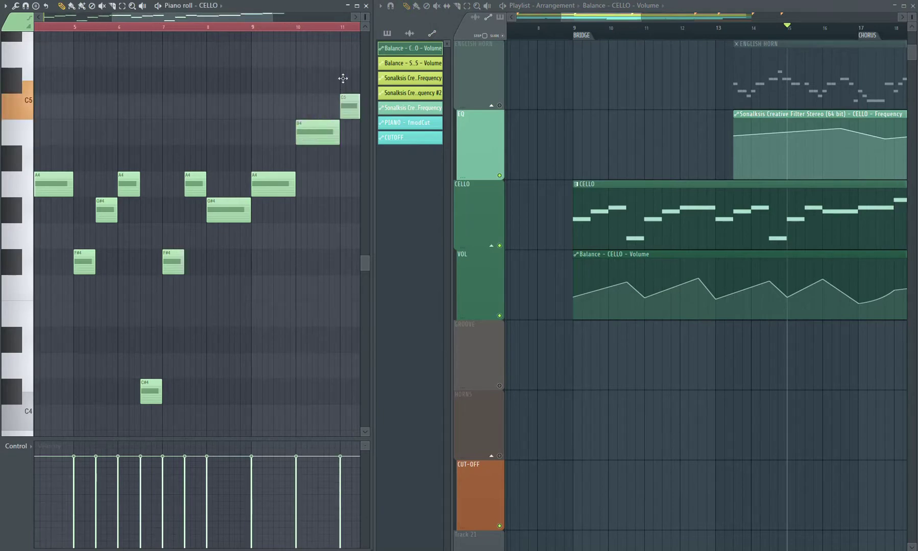
drag(343, 68, 343, 68)
key(space)
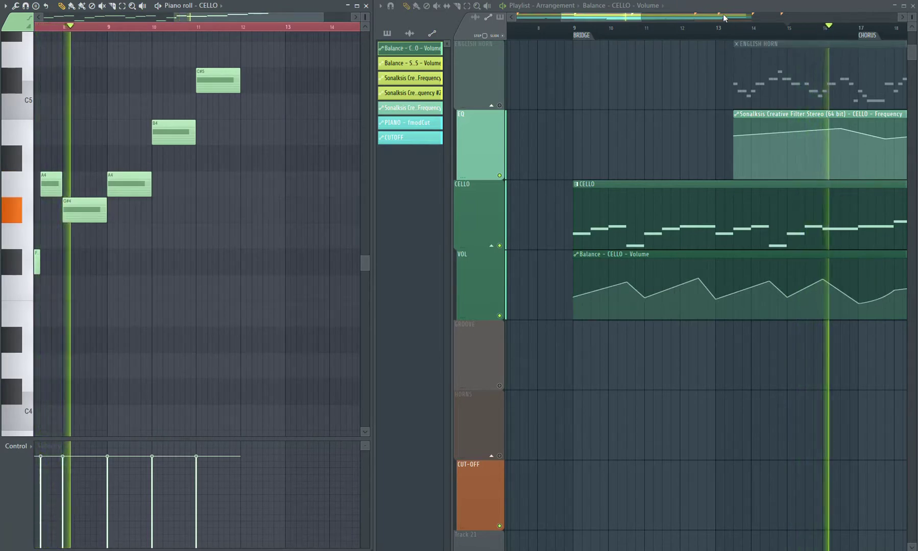
drag(613, 20, 659, 21)
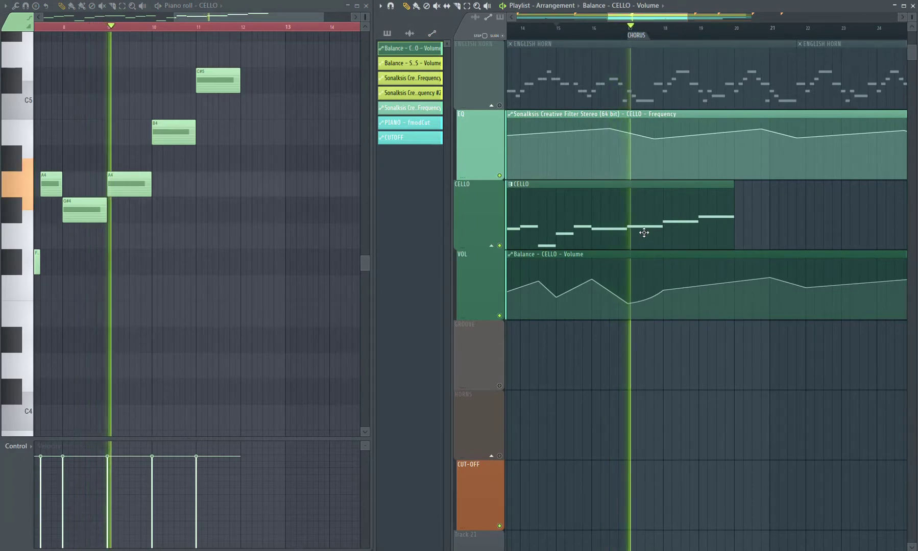
Rework the cello notes from bar 9 as a half-bar A4, quarter-bar B4 and C#5, and a one-bar F#4, removing the C#5 at bar 11
key(space)
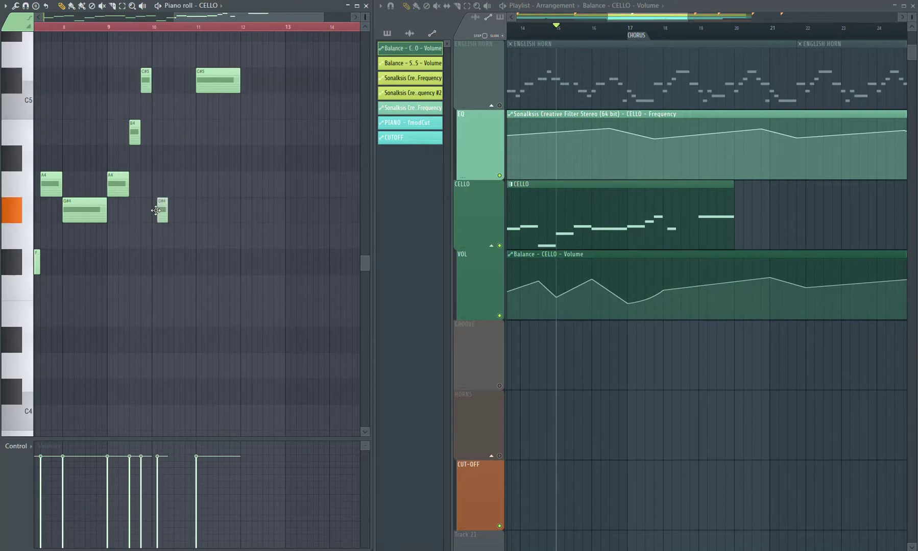
right_click(198, 89)
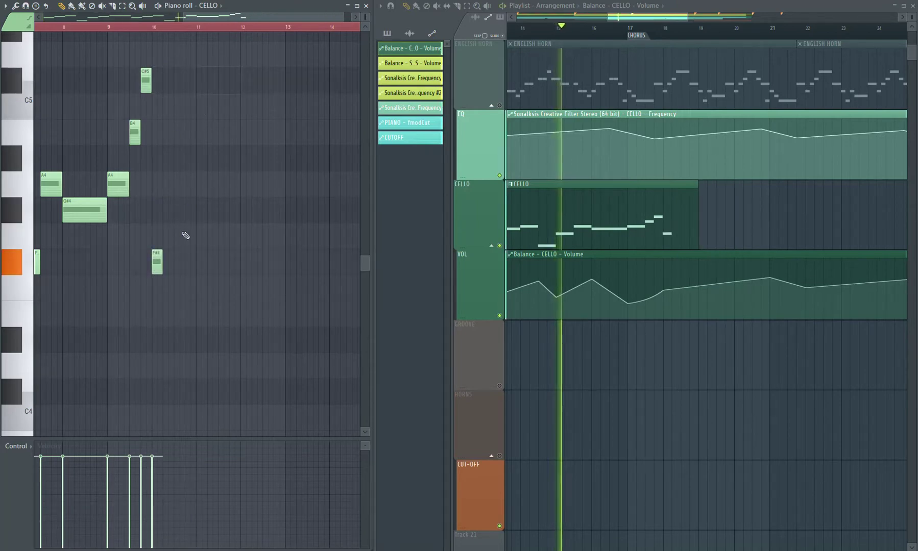
drag(161, 256, 196, 256)
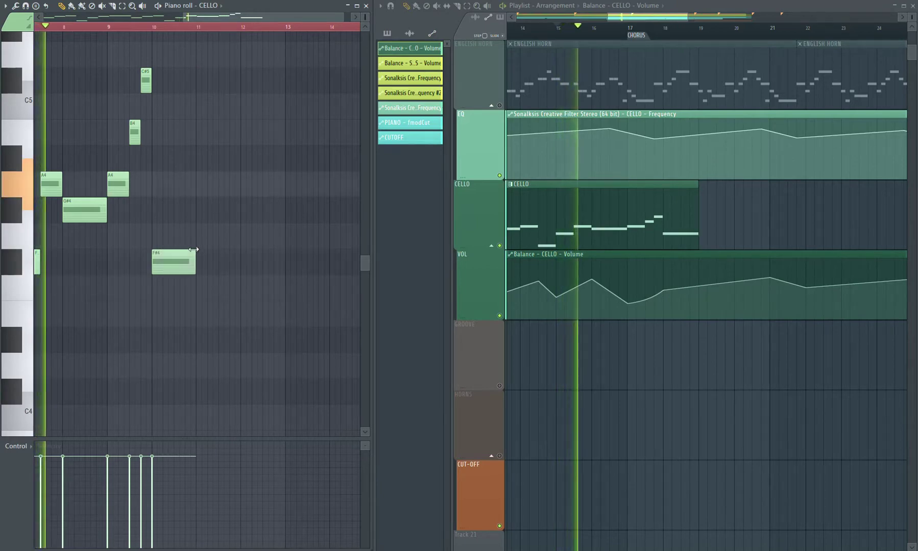
Play the cello from around bar 17 and slightly raise the CELLO volume automation point at bar 18
key(space)
click(624, 29)
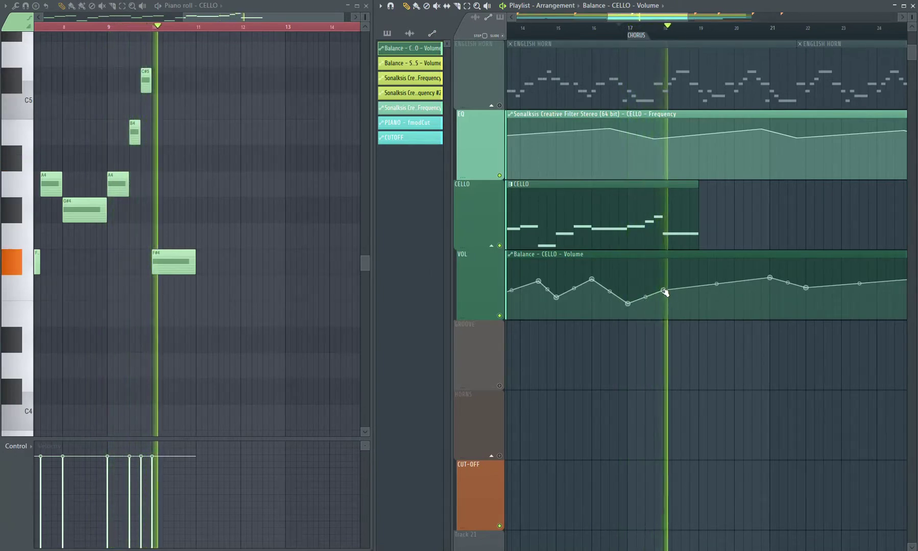
drag(663, 291, 666, 284)
key(space)
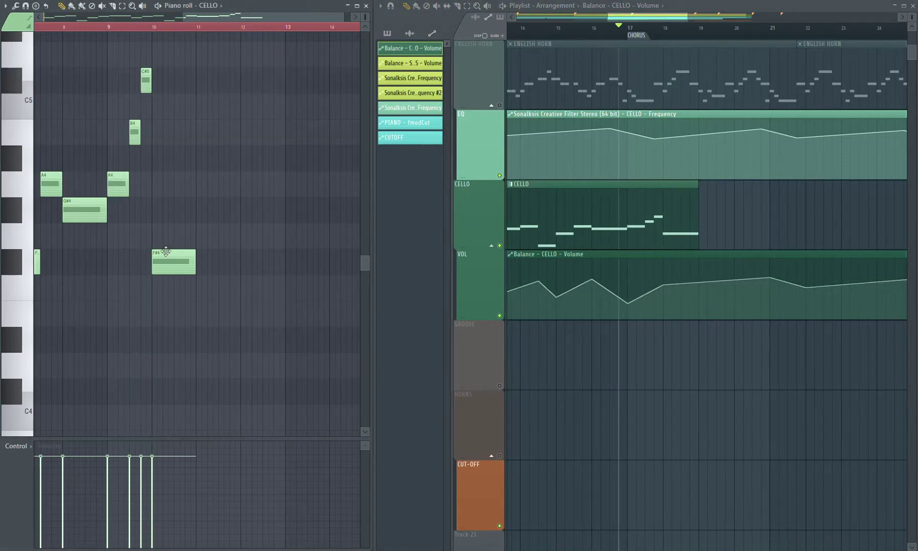
Try raising the one-bar cello F#4 at bar 10 to A4, play it back, and raise it further to B4
drag(166, 258, 167, 159)
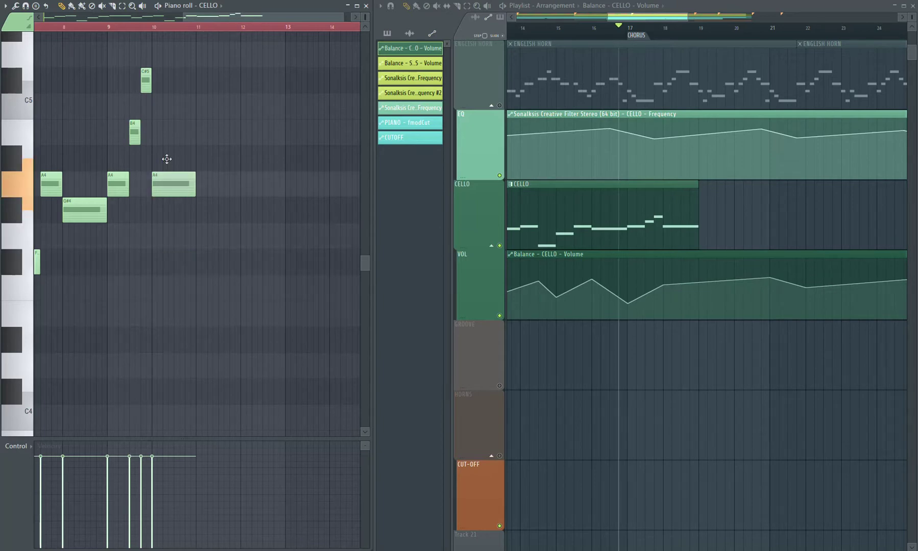
key(space)
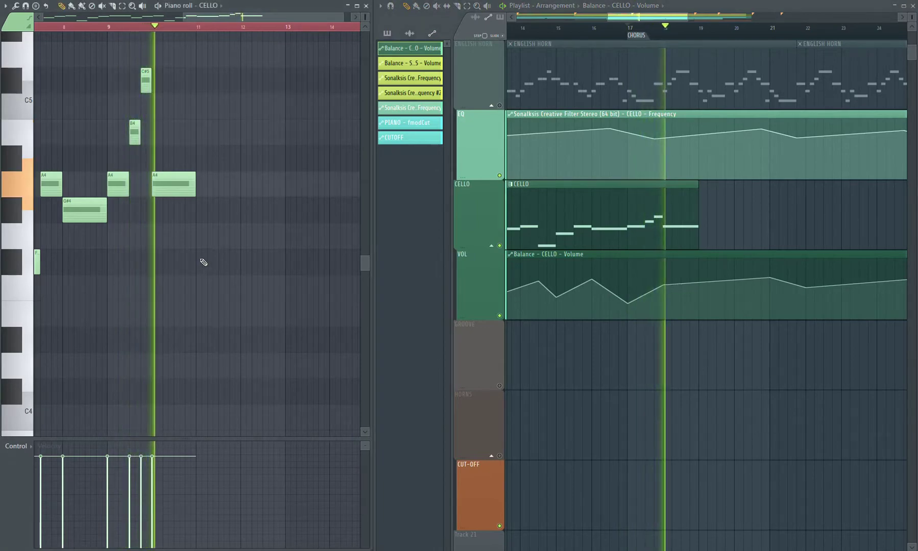
key(space)
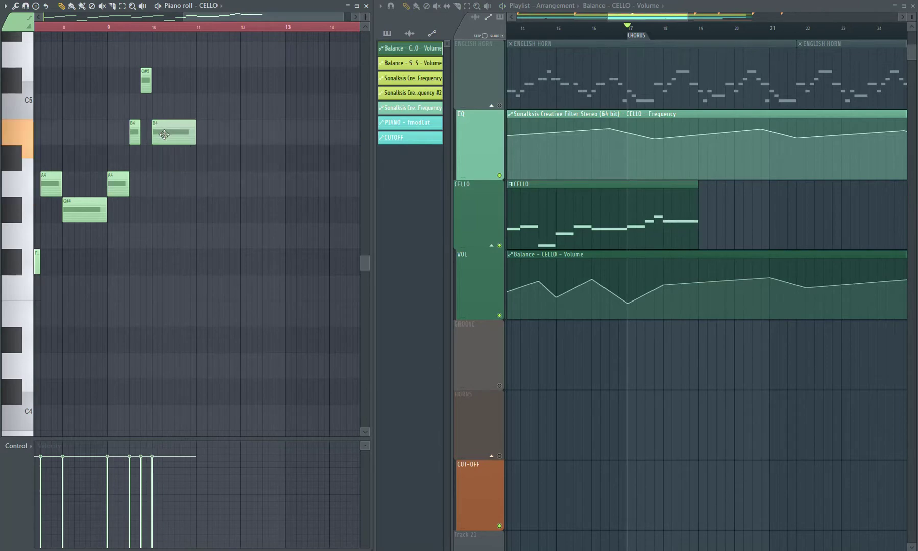
Add a dip to the CELLO volume automation at bar 19 during playback
key(space)
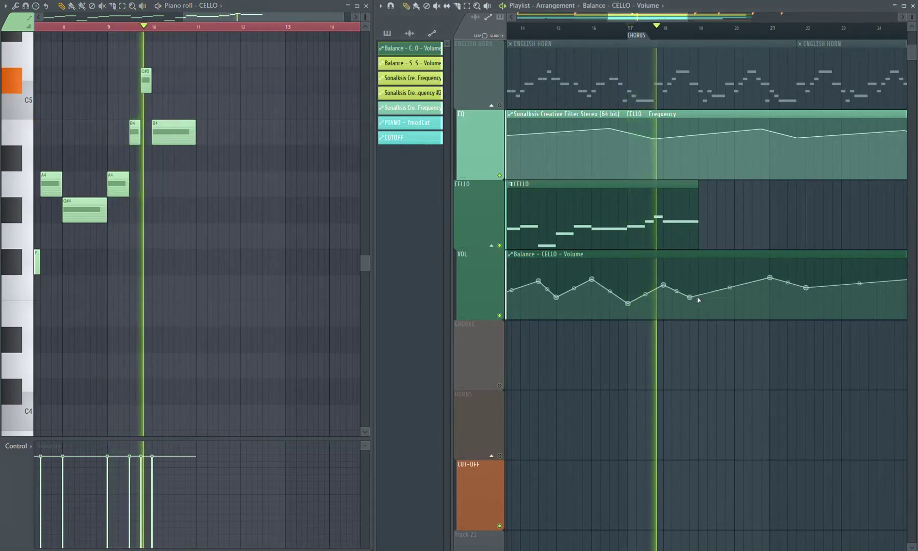
key(space)
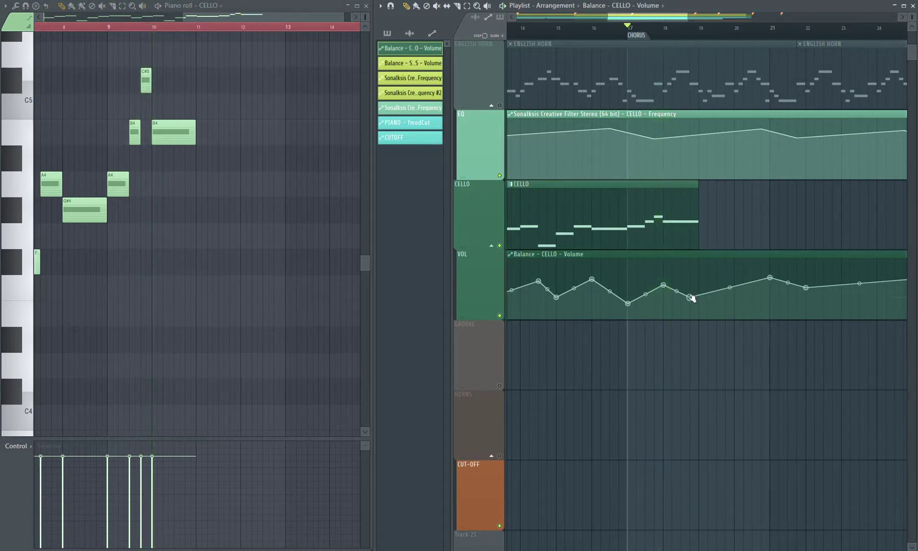
Try splitting cello bar 10 into half-bar F#4 and C#5 notes, raise the first to A4, and play it back
drag(172, 144, 163, 224)
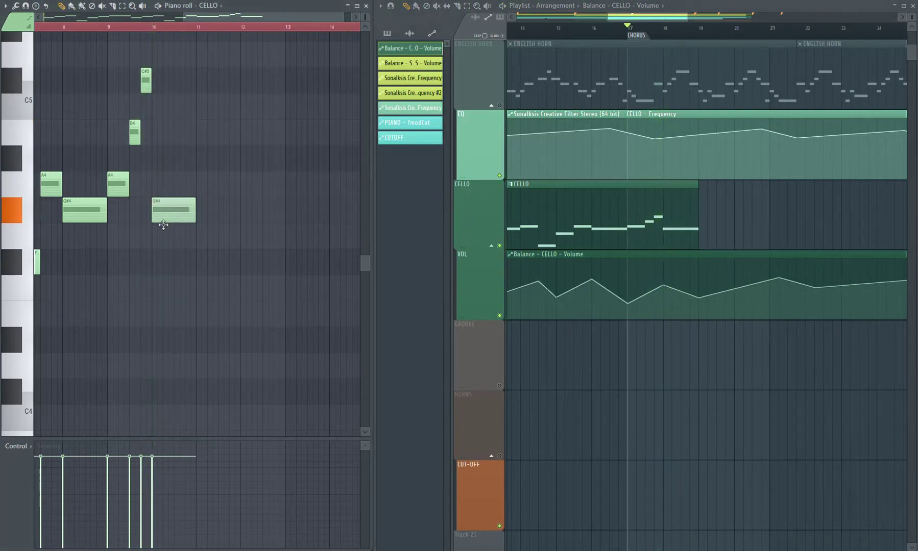
drag(164, 184, 164, 178)
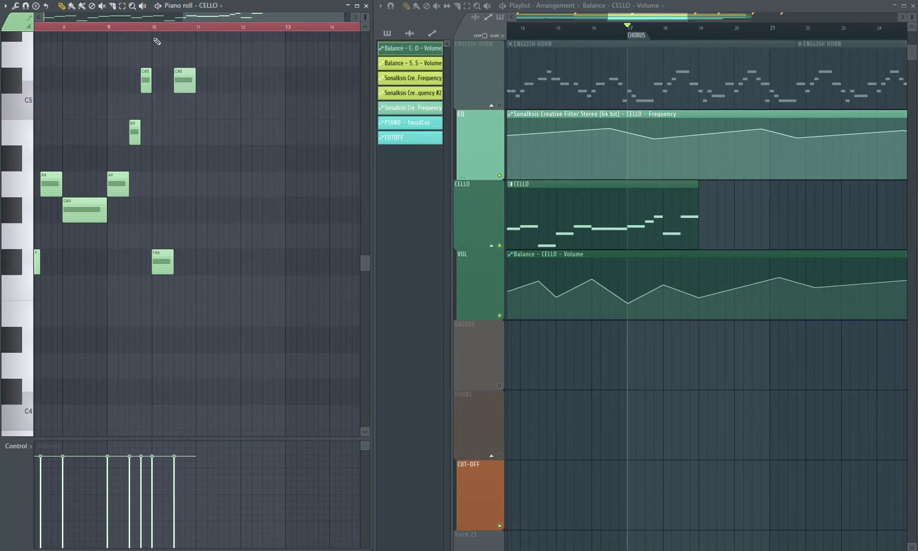
key(space)
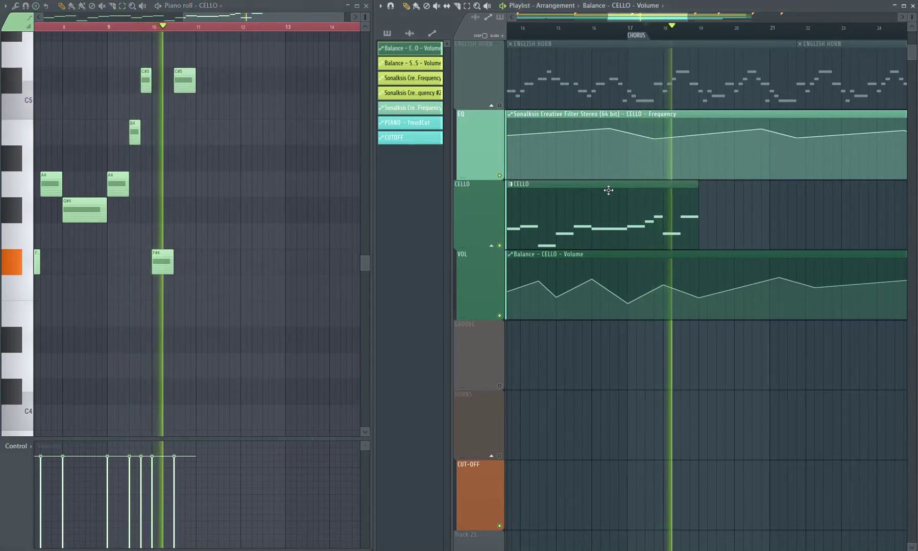
key(space)
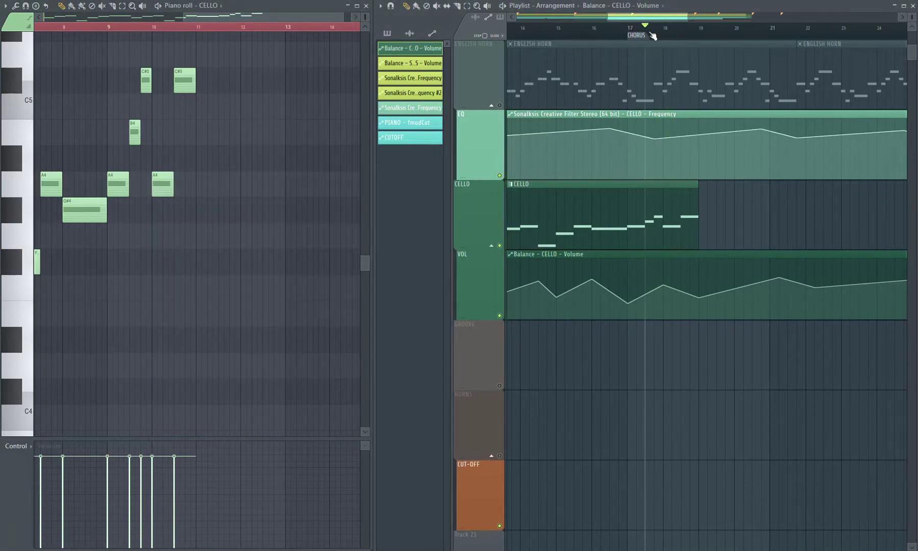
key(space)
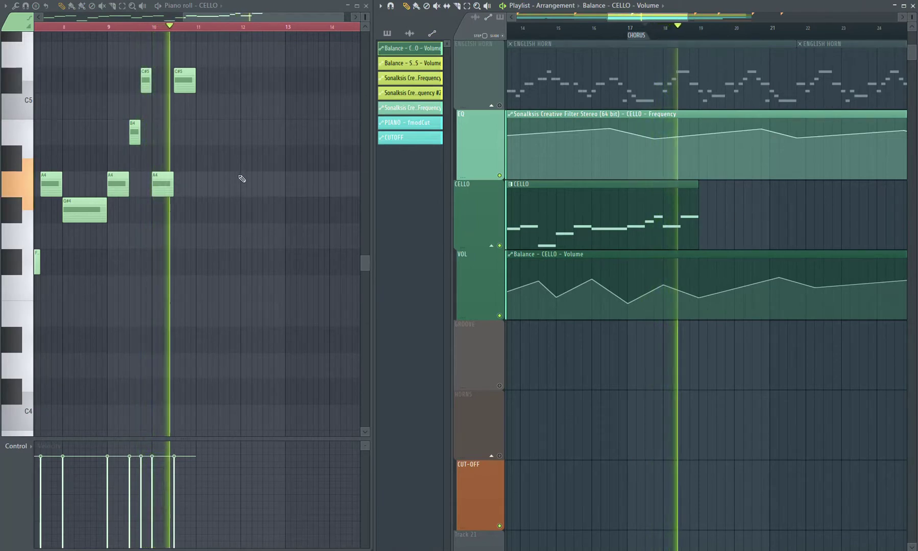
key(space)
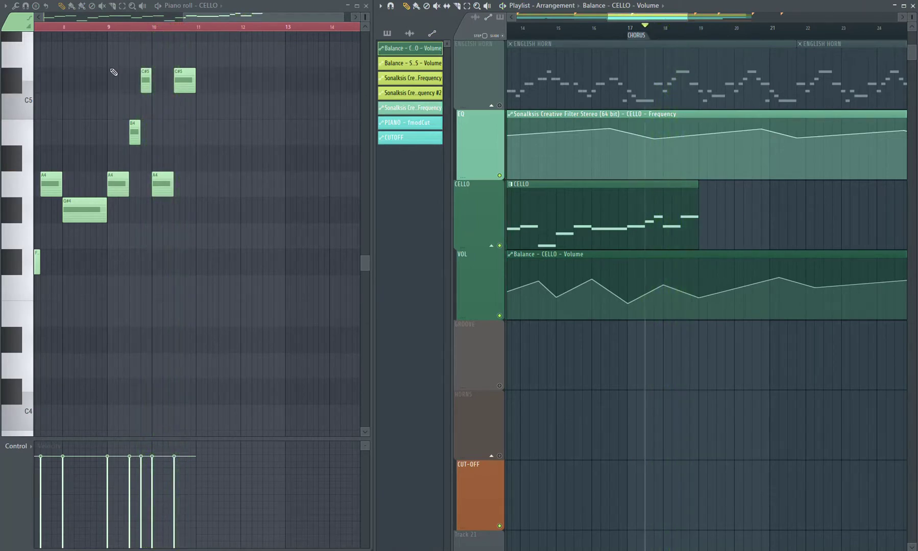
Rewrite cello bar 10 as a three-quarter-bar F#4 and a quarter-bar G#4, delete its C#5, and add a one-bar A4 at bar 11
click(630, 29)
key(space)
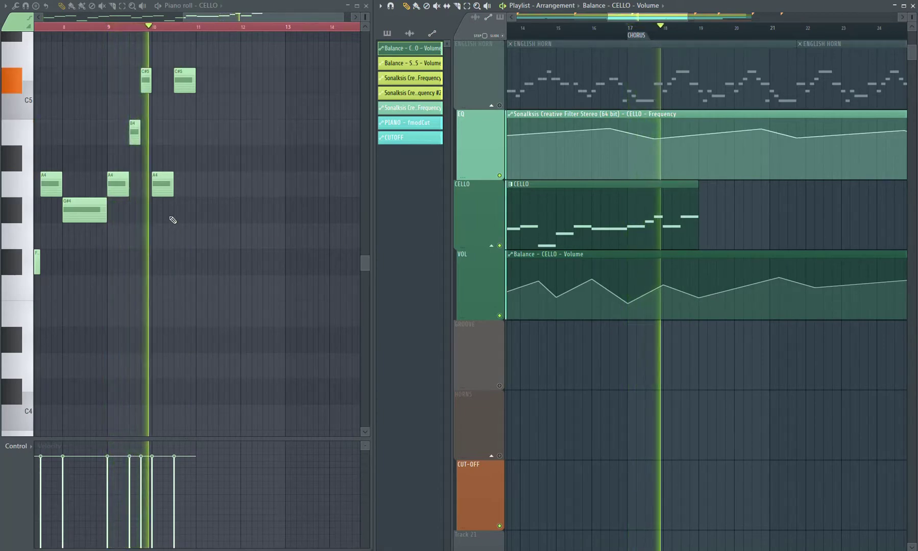
key(space)
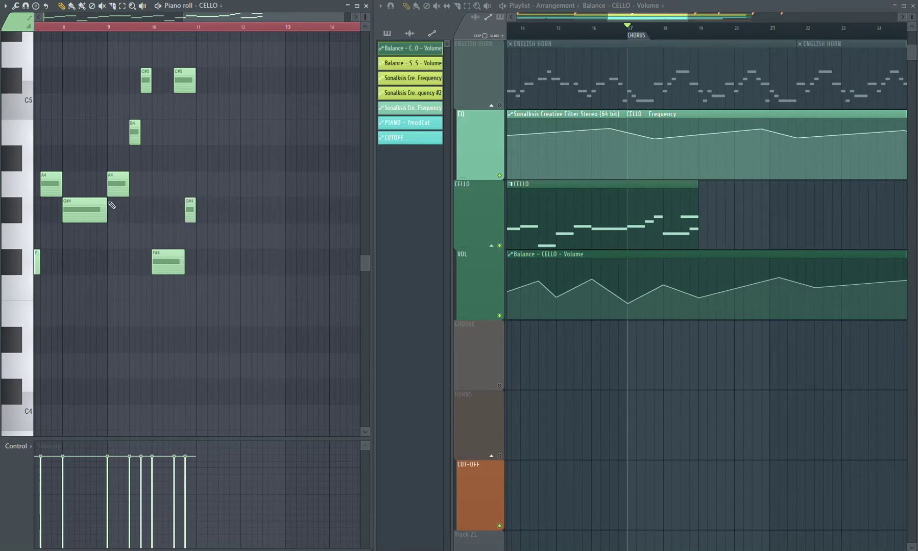
right_click(190, 81)
key(space)
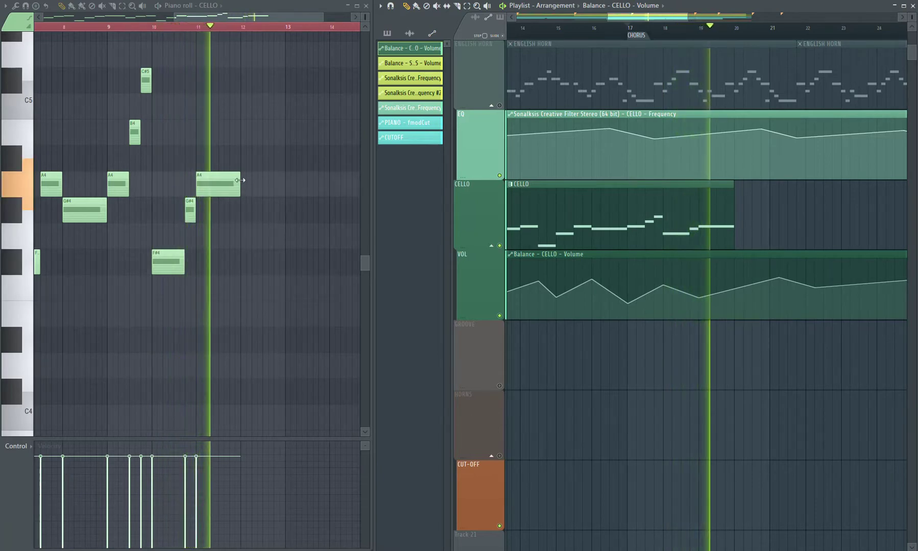
Shorten the A4 at bar 11 to half a bar, follow it with half-bar D5, A4 and B4 notes, and play from bar 11
drag(240, 180, 219, 181)
key(space)
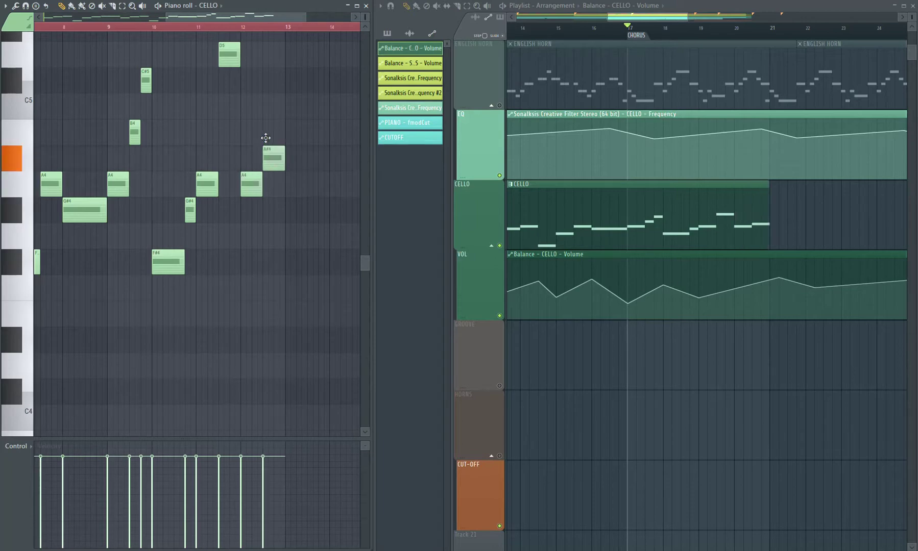
key(space)
click(204, 27)
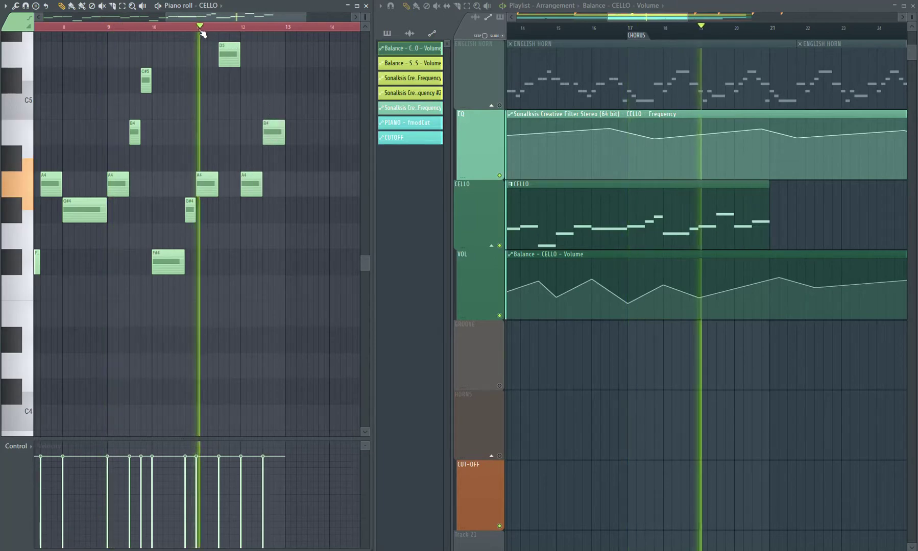
mouse_move(616, 136)
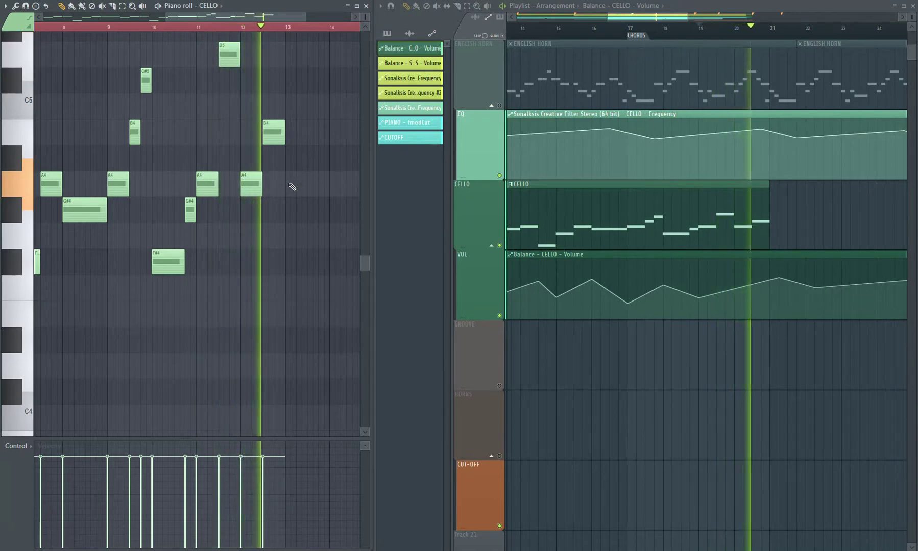
key(space)
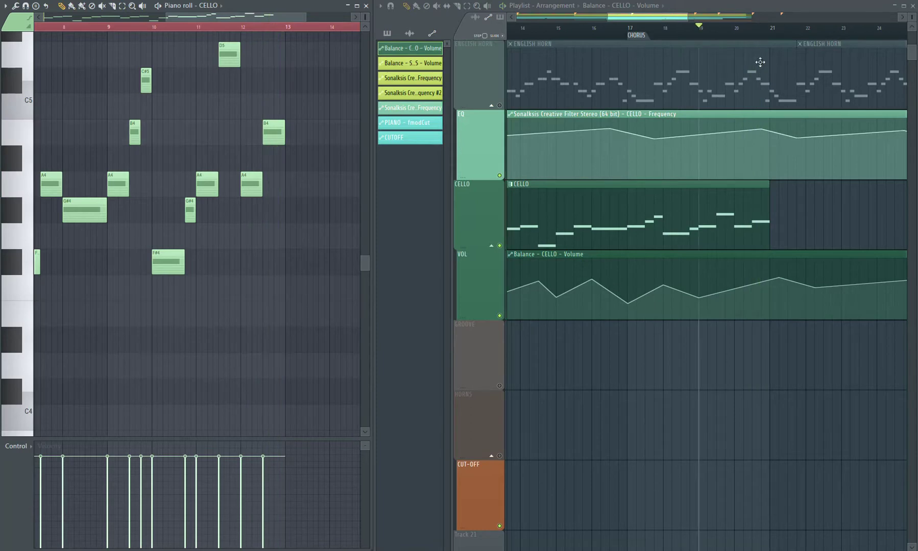
Play the phrase again, lower the cello A4 at bar 12 to G#4, and raise the following B4 to E5
key(space)
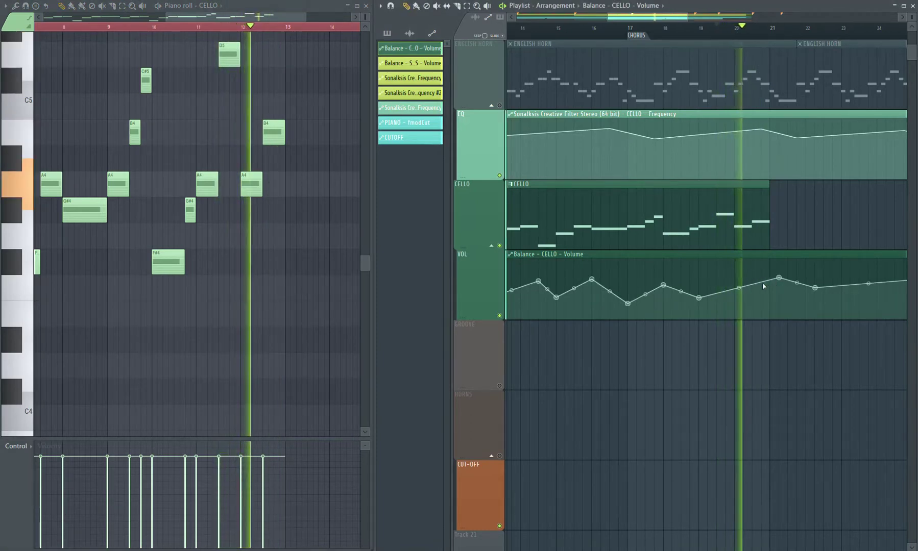
key(space)
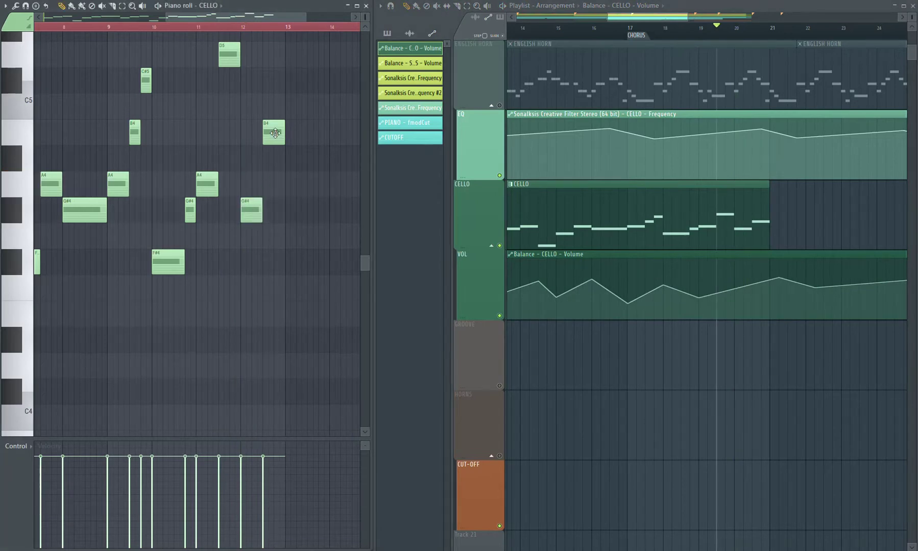
drag(271, 31, 271, 73)
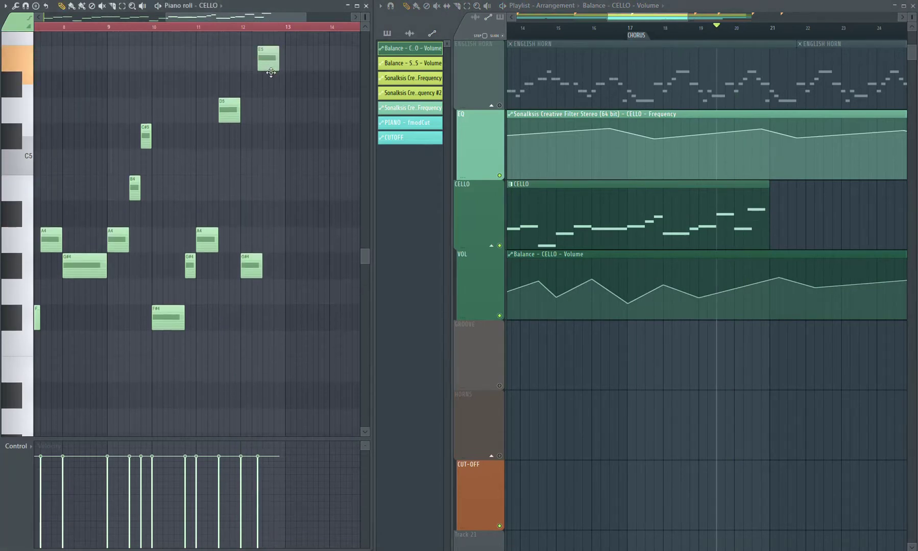
Shift the CELLO volume automation peak to bar 20 and the following dip to bar 21, checking them in playback
key(space)
key(space)
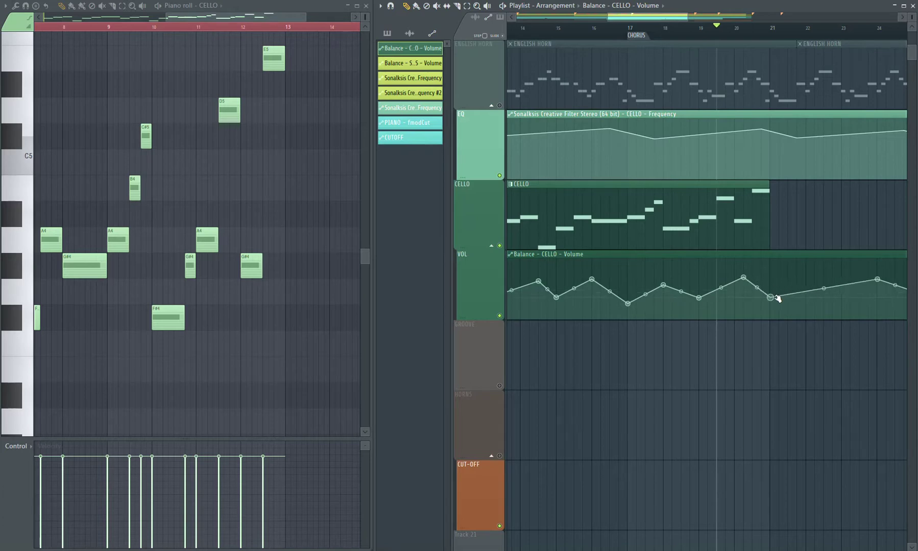
key(space)
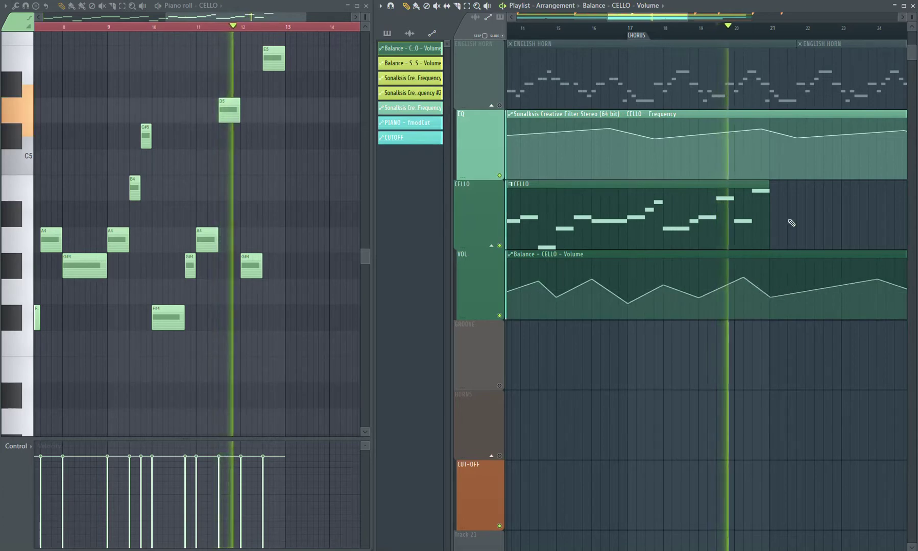
key(space)
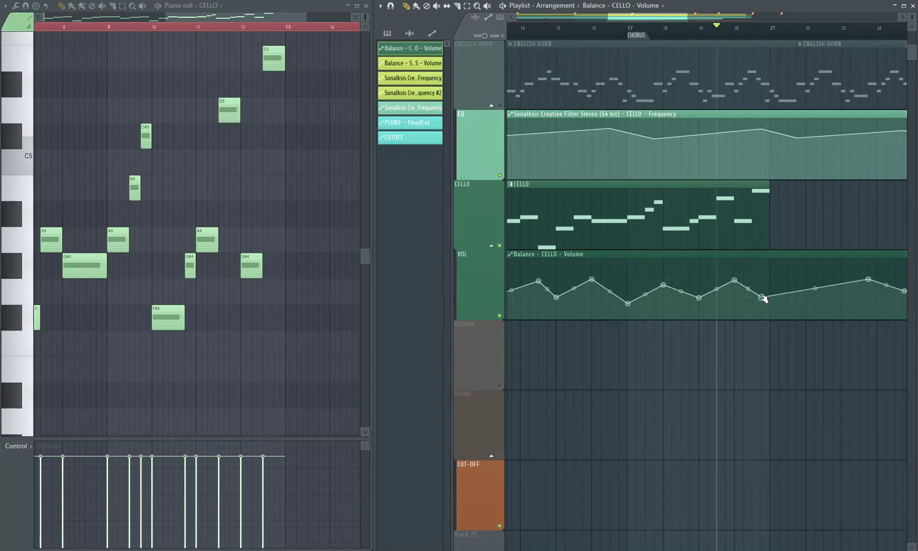
drag(762, 298, 770, 295)
key(space)
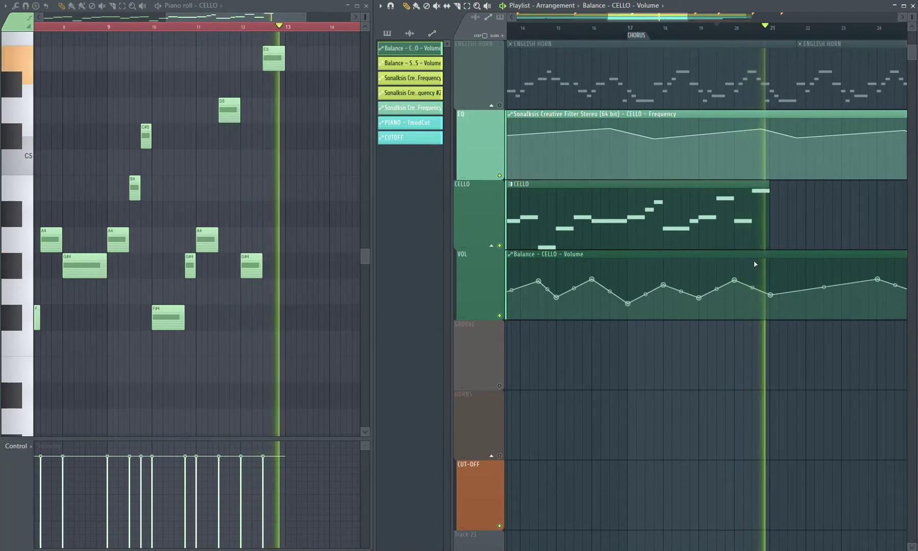
key(space)
Duplicate the cello phrase of bars 9 to 12 to bar 13, one octave higher
drag(365, 13, 366, 2)
scroll(313, 131, down, 3)
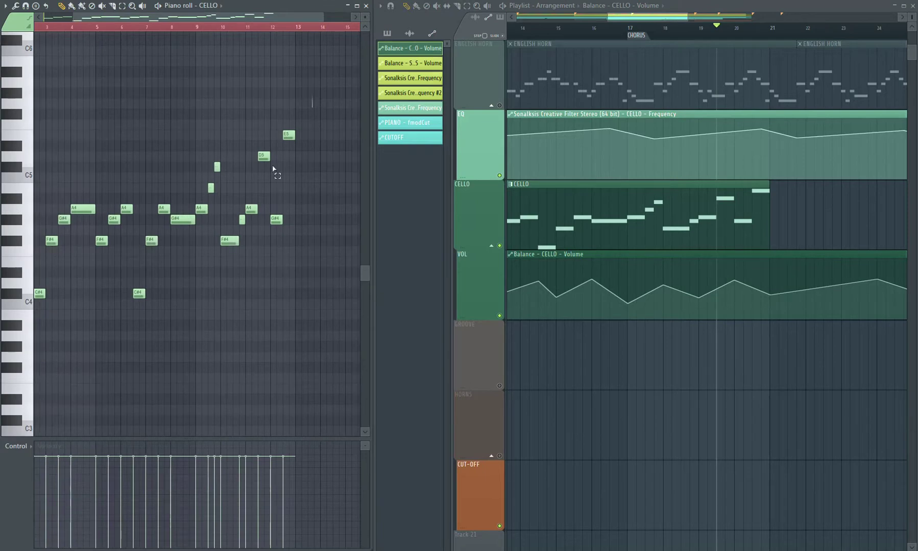
drag(312, 97, 201, 272)
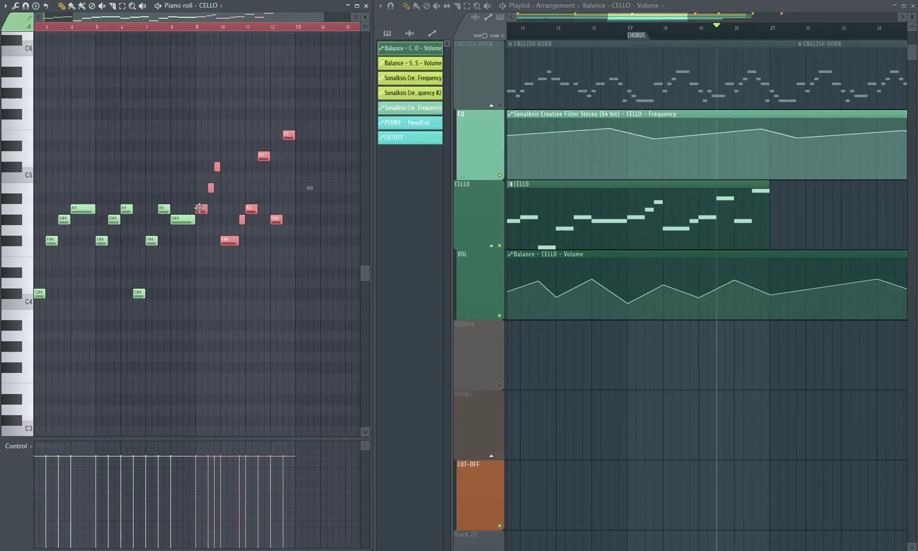
drag(200, 208, 304, 127)
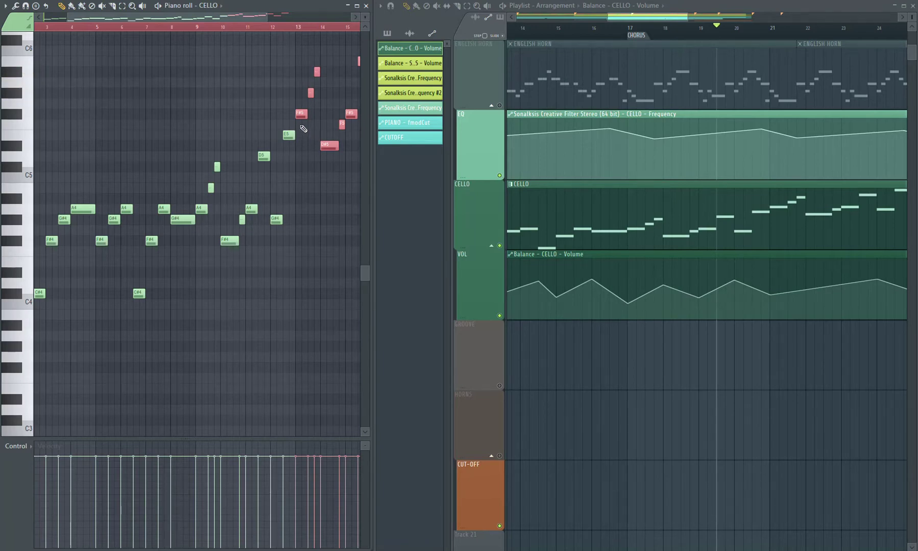
drag(365, 18, 365, 23)
Play the extended cello part, lower its last note to B5, and add a volume automation peak at bar 22 and dip at bar 23
key(space)
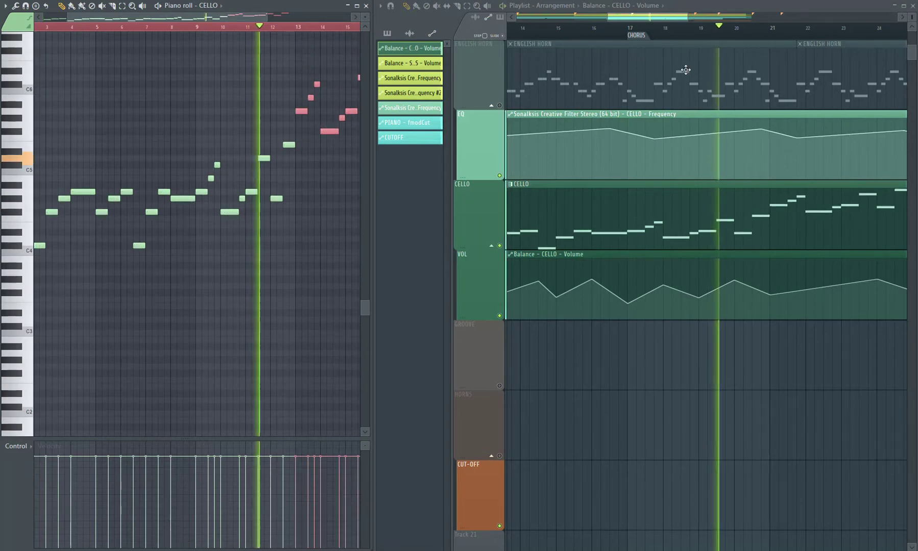
scroll(670, 130, down, 2)
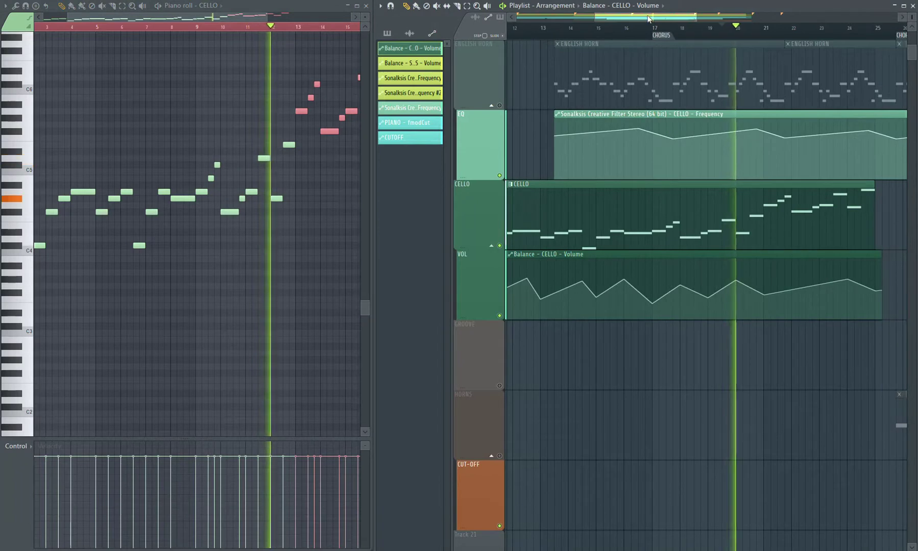
scroll(718, 220, right, 2)
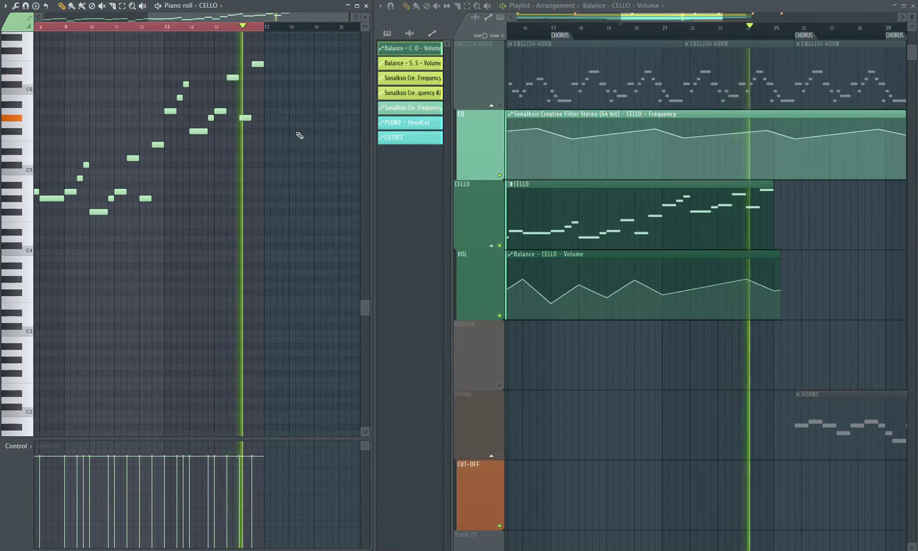
key(space)
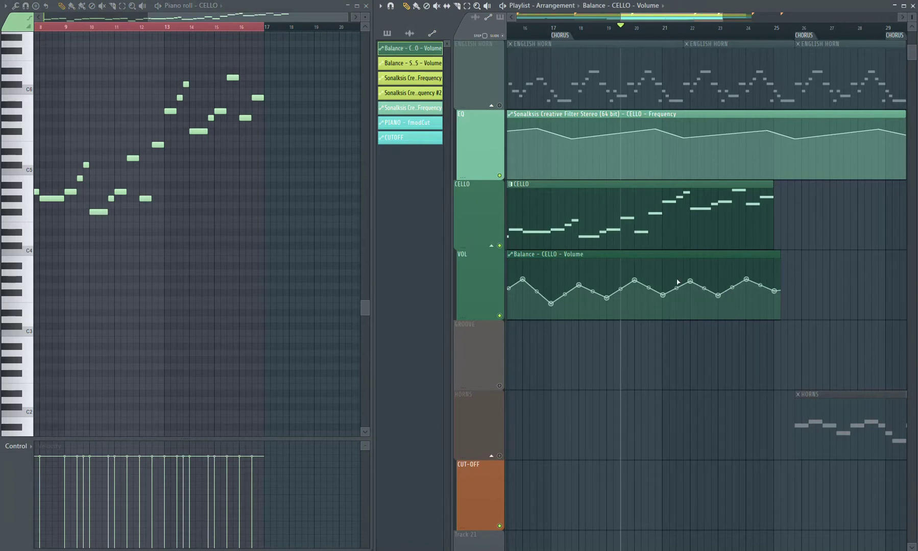
scroll(633, 258, down, 2)
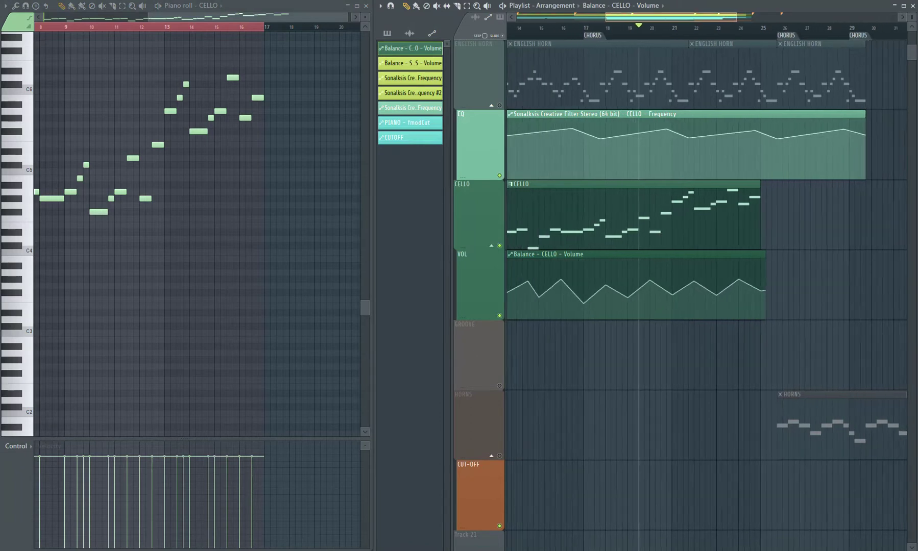
Play the cello part from bar 17 and bend the CELLO volume automation between bars 18 and 19 into a curved fall
click(614, 31)
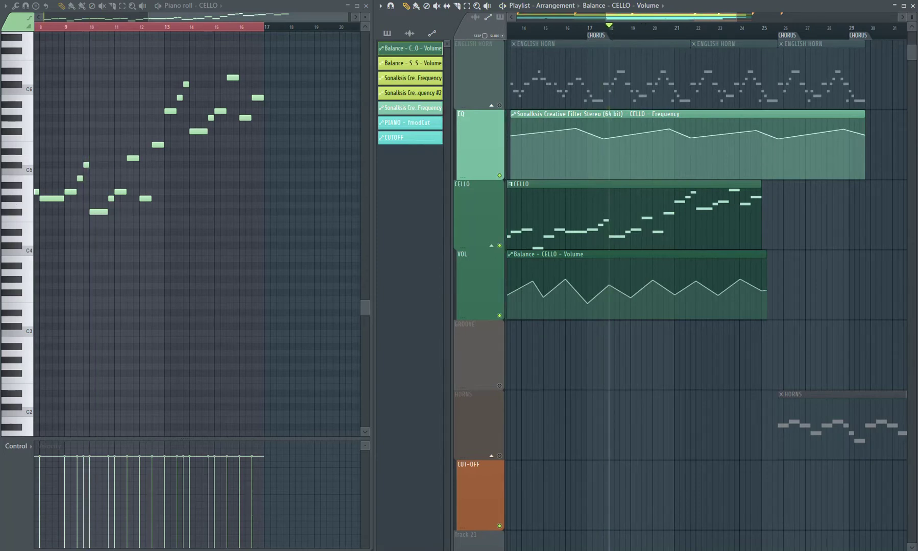
key(space)
key(space)
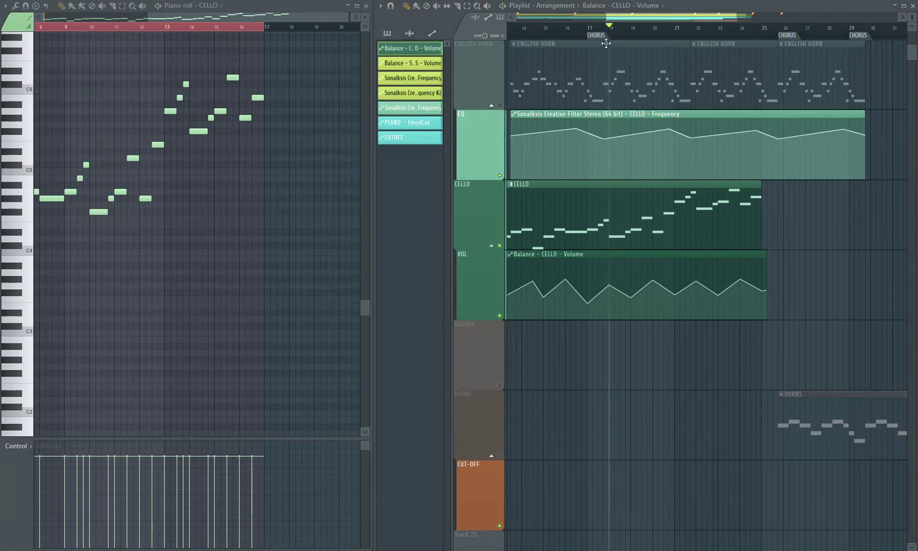
click(591, 29)
key(space)
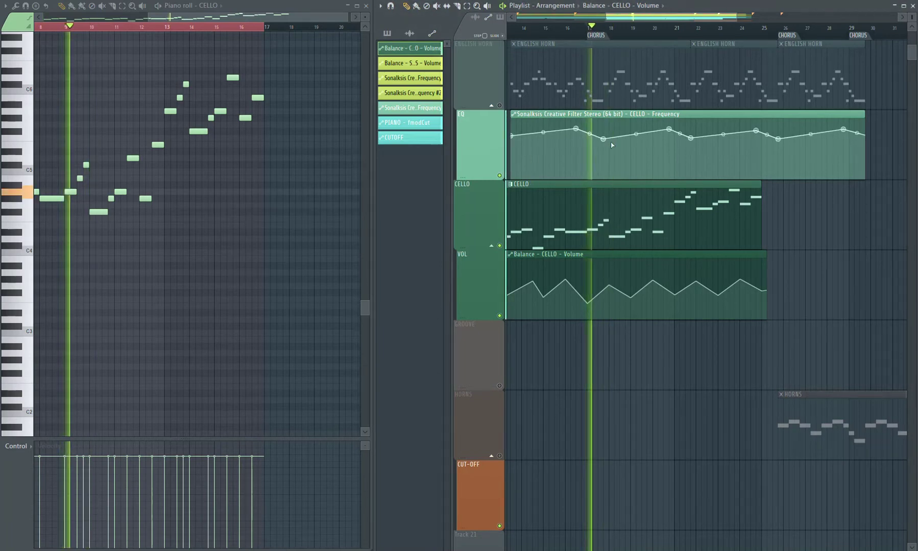
click(476, 6)
drag(874, 459, 569, 154)
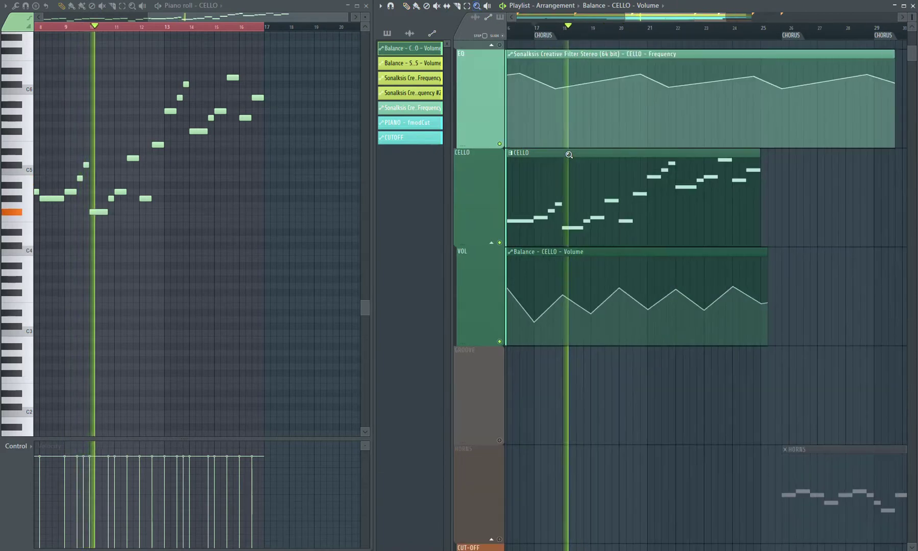
click(407, 7)
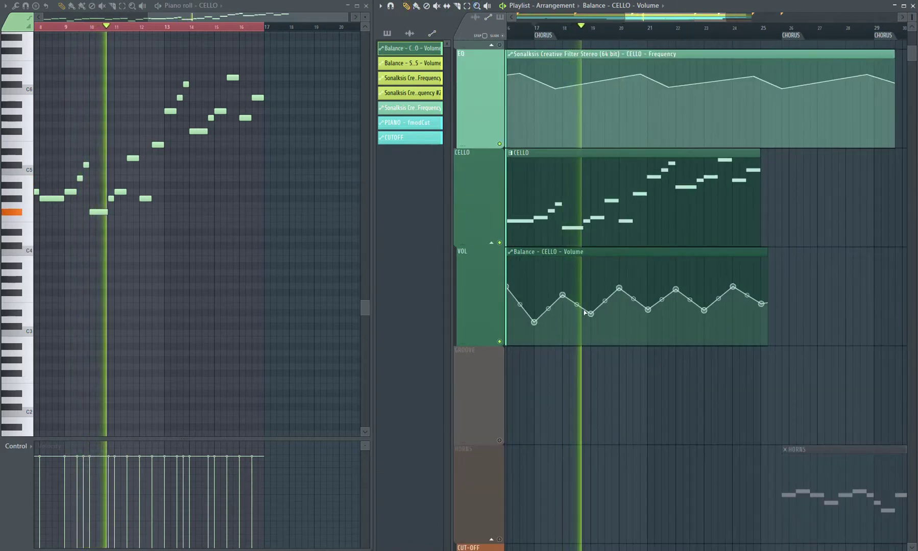
key(space)
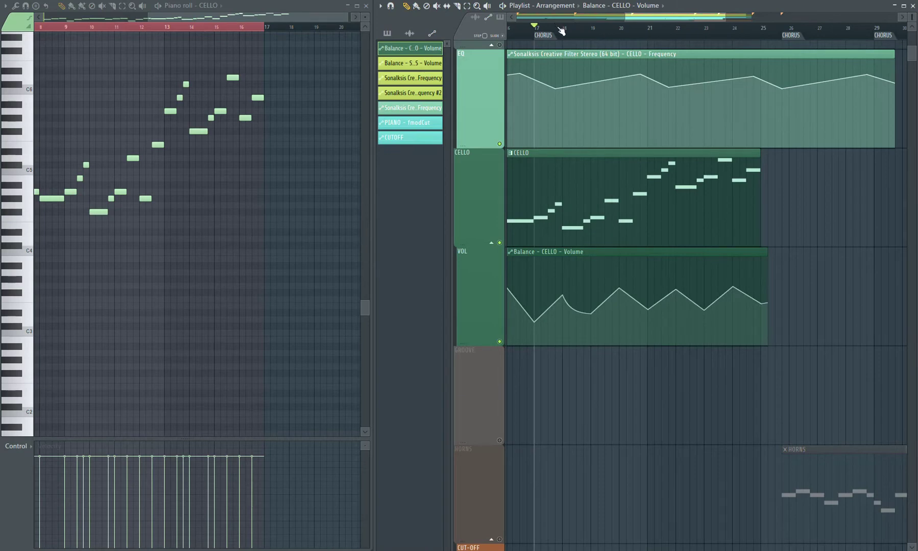
Replay the passage and bend the CELLO volume automation between bars 19 and 20 into a curved rise
key(space)
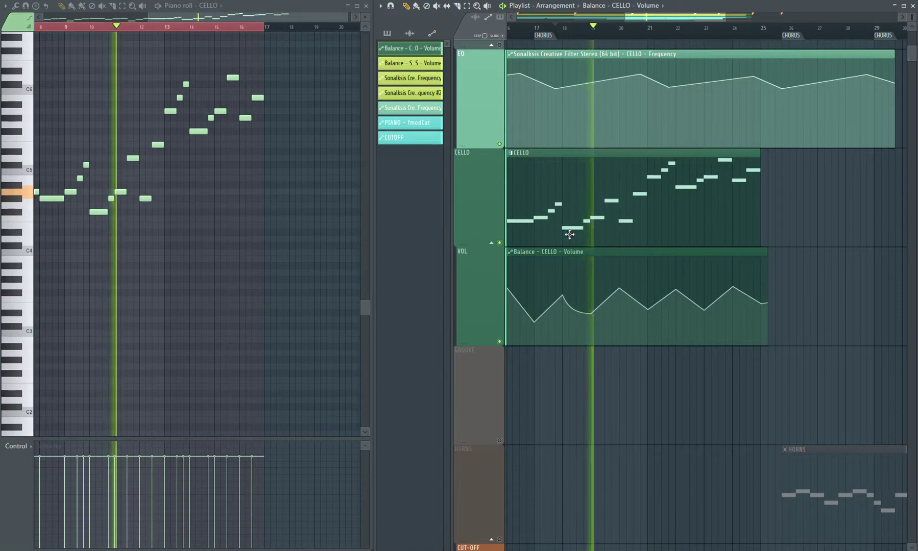
mouse_move(614, 270)
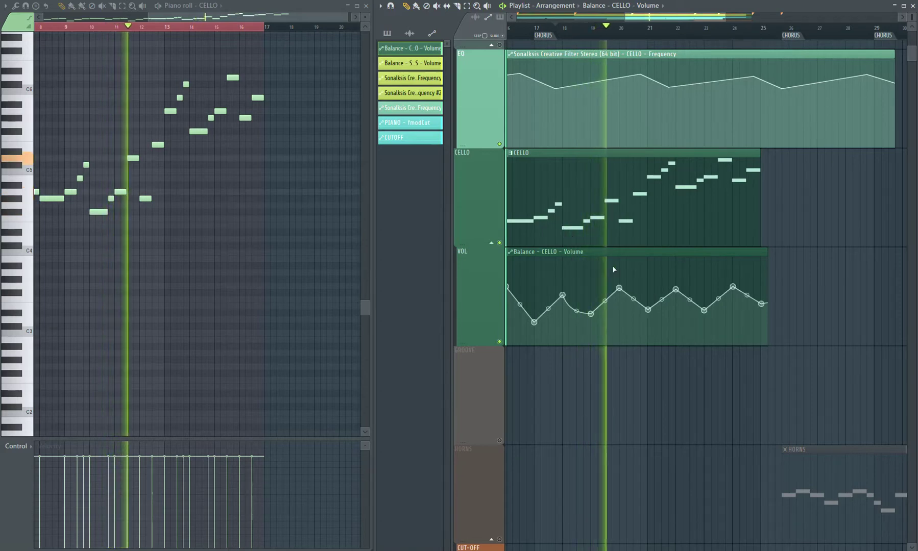
key(space)
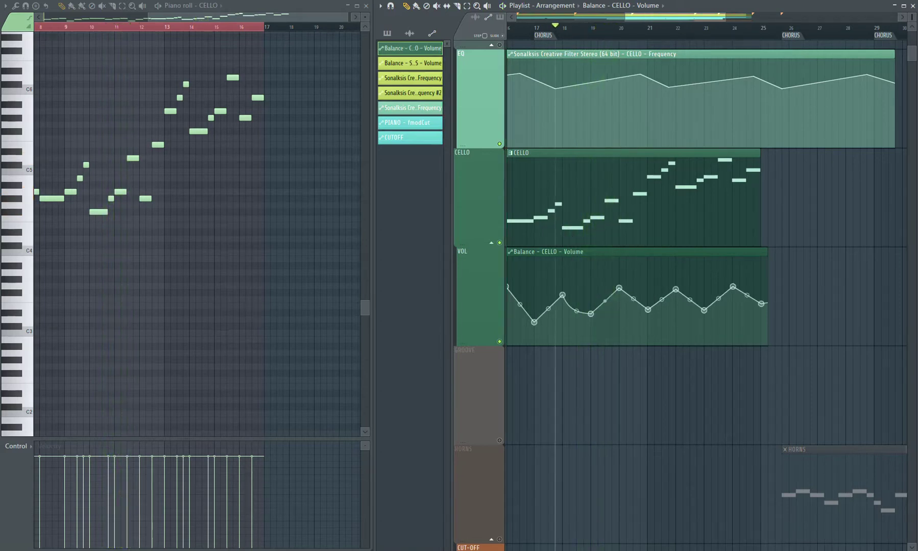
key(space)
mouse_move(605, 97)
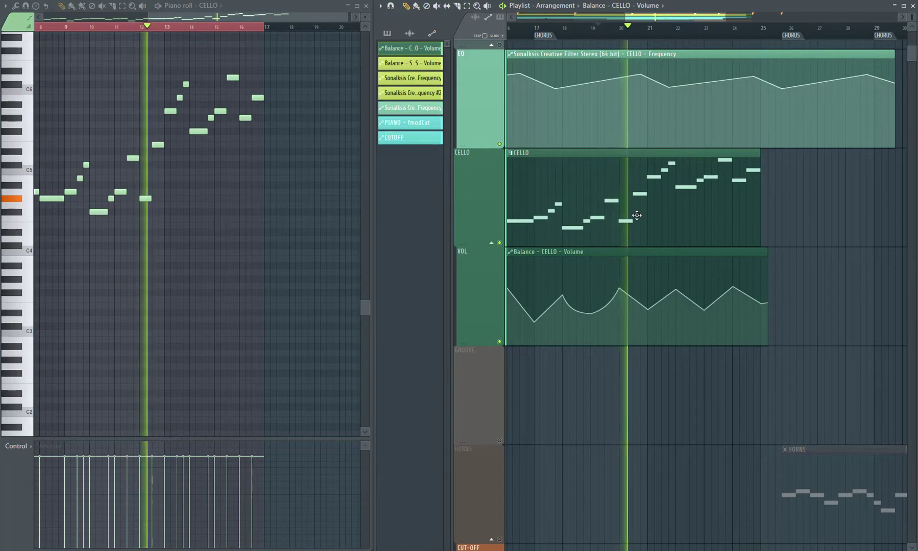
Listen to the cello with the curved volume automation through bar 22, and play it again from bar 17
mouse_move(642, 289)
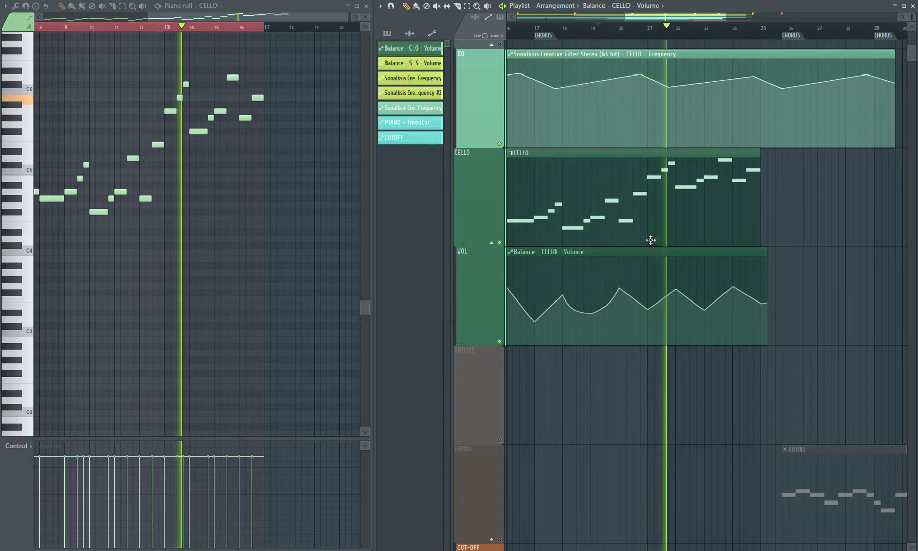
mouse_move(652, 245)
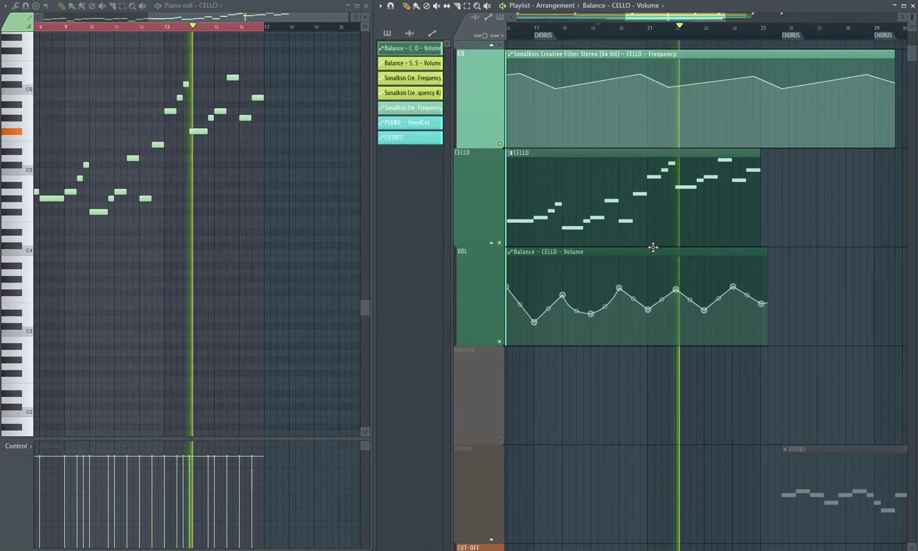
key(space)
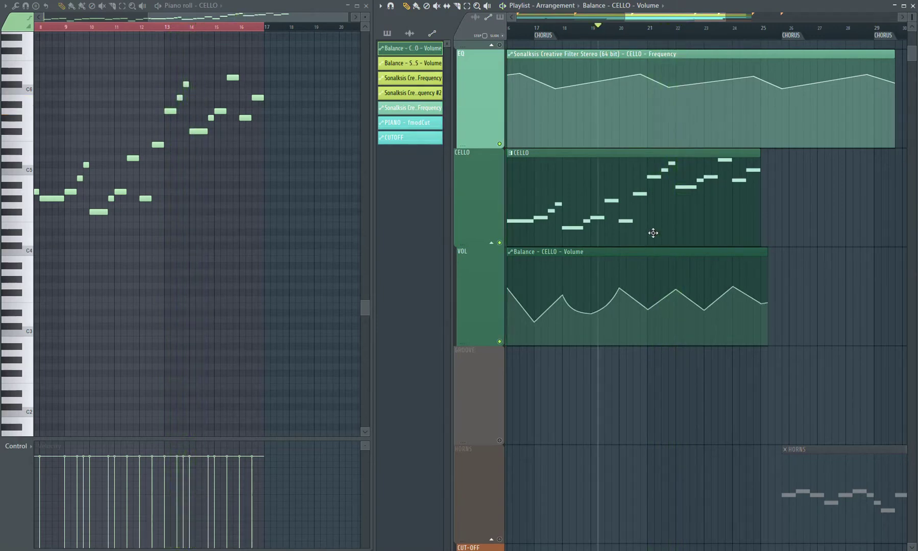
scroll(657, 161, down, 2)
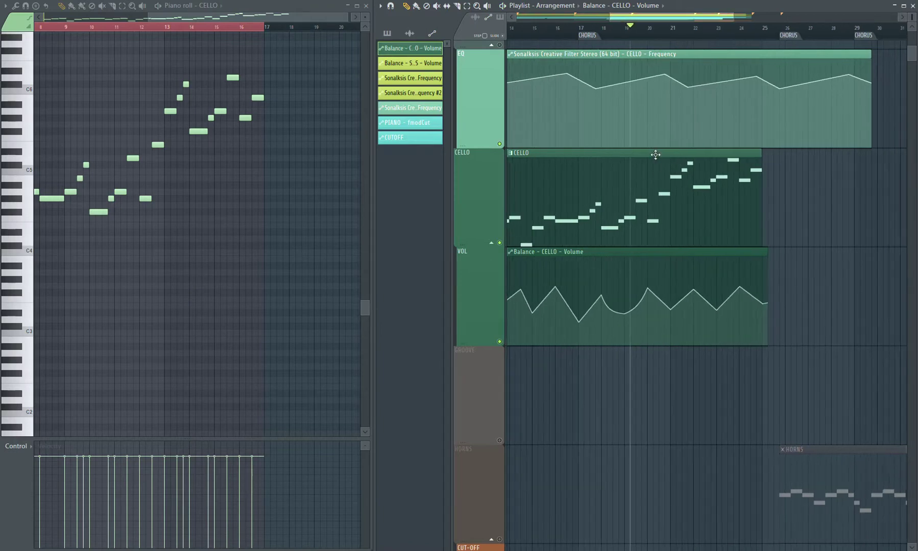
key(space)
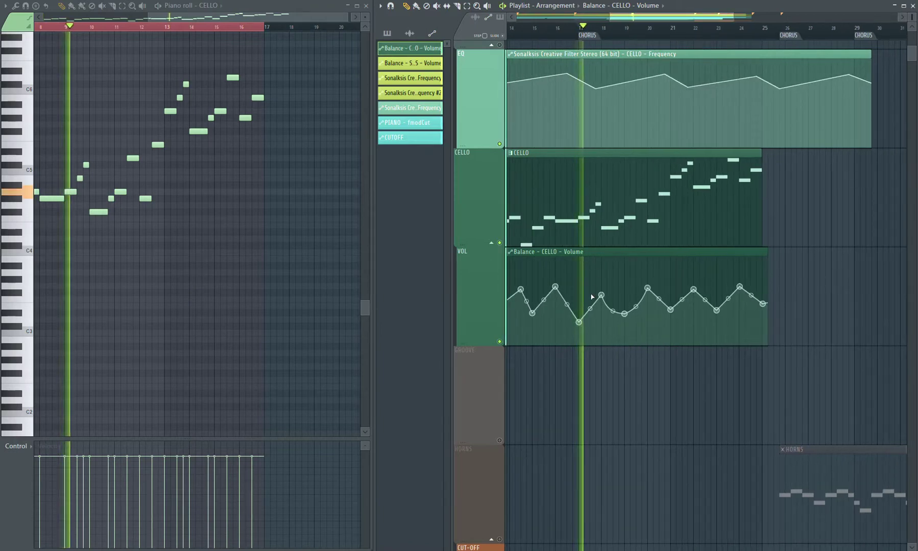
mouse_move(590, 295)
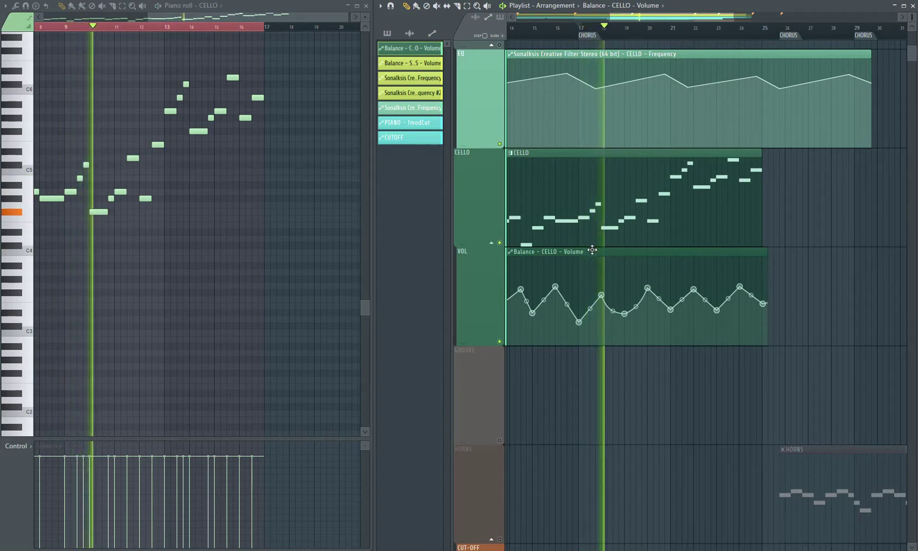
key(space)
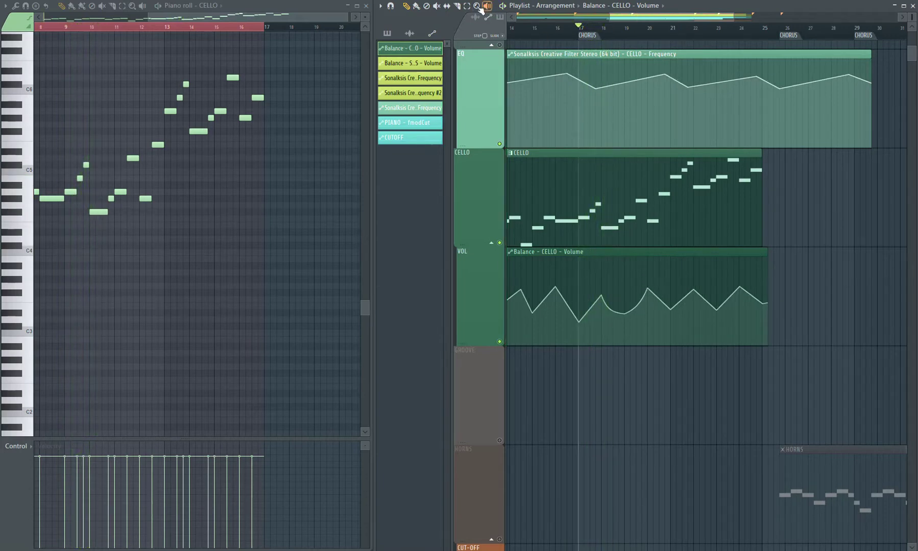
Reshape the CELLO volume automation to peak late in bars 17 to 20 and dip at each following bar line, checking it in playback
drag(786, 444, 553, 147)
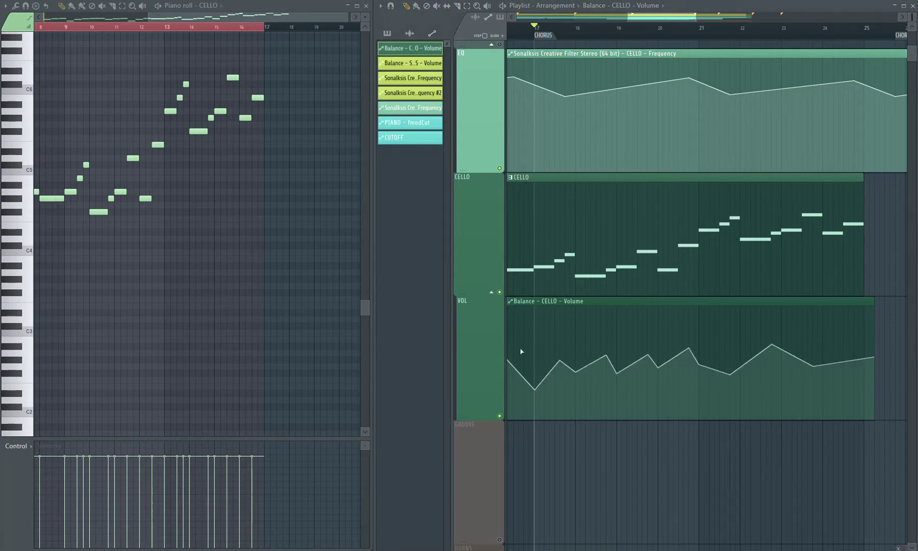
key(space)
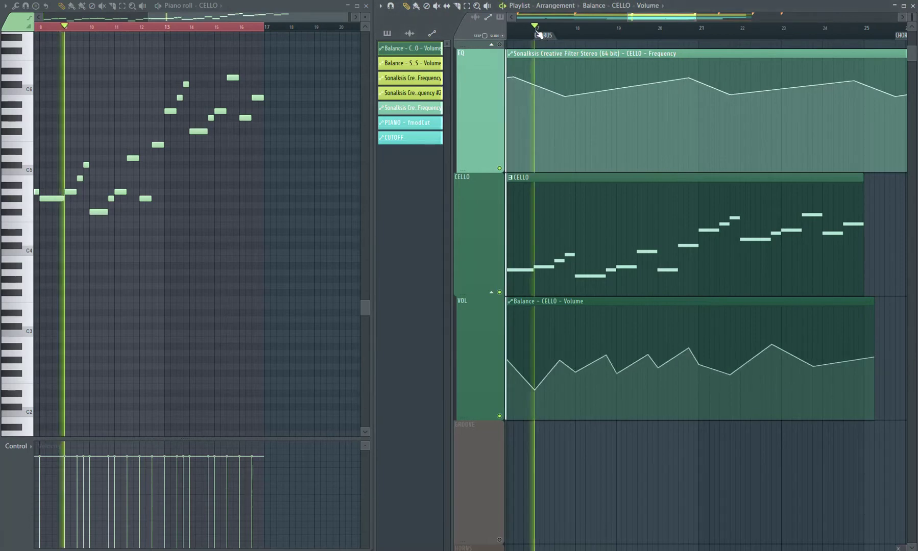
drag(657, 21, 654, 21)
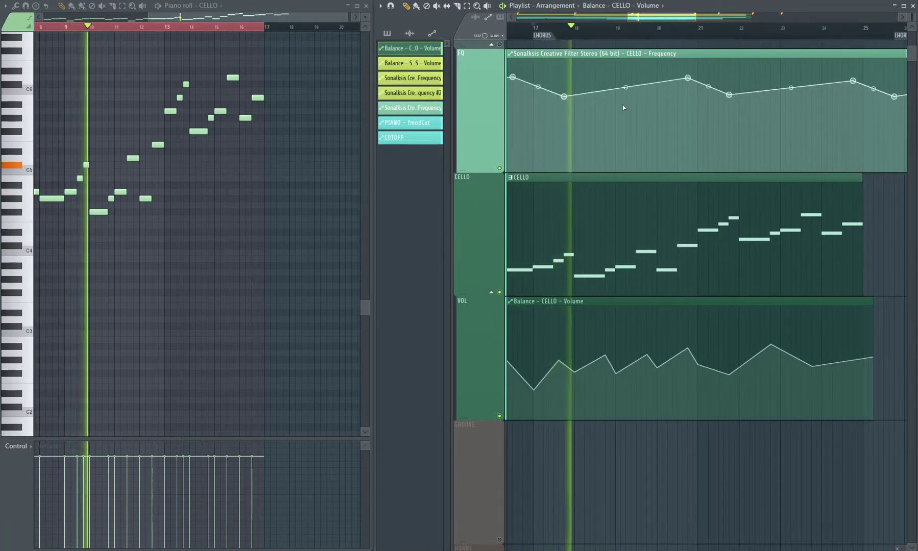
mouse_move(580, 378)
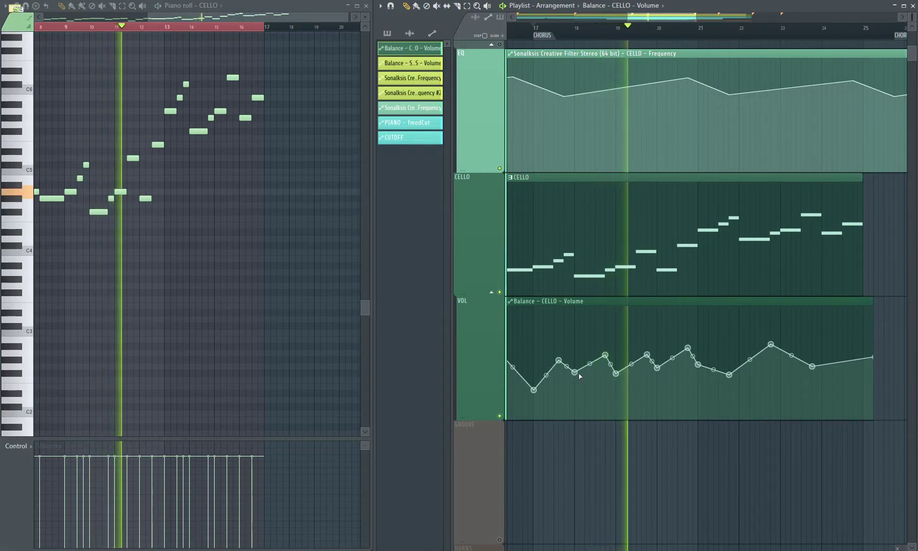
Continue the CELLO volume automation with peaks late in bars 21, 22 and 23 and dips at bars 22, 23 and 24
drag(729, 375, 731, 343)
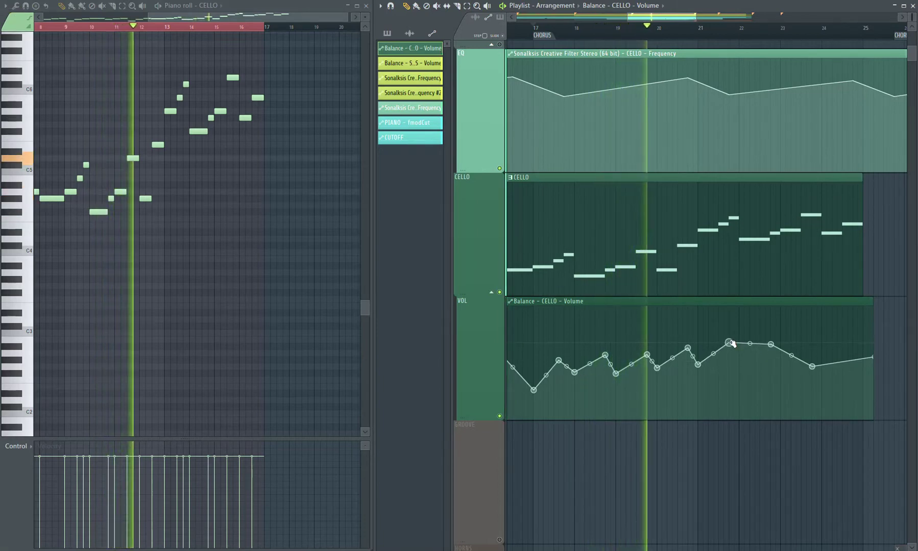
right_click(739, 362)
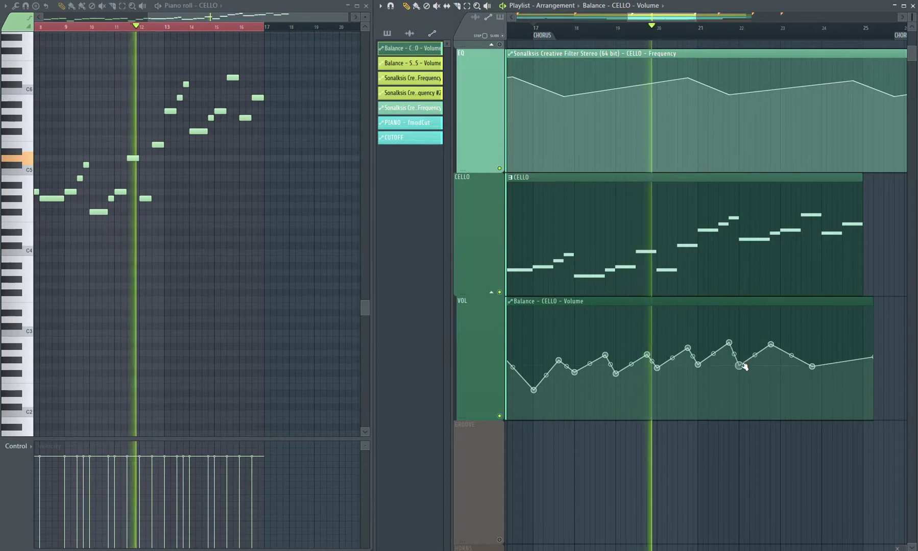
drag(772, 345, 772, 342)
right_click(781, 361)
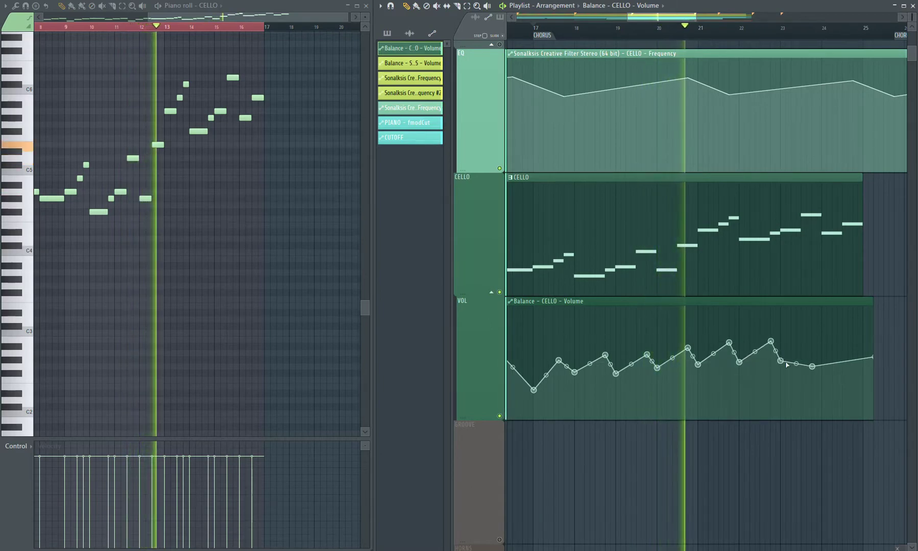
drag(812, 366, 814, 339)
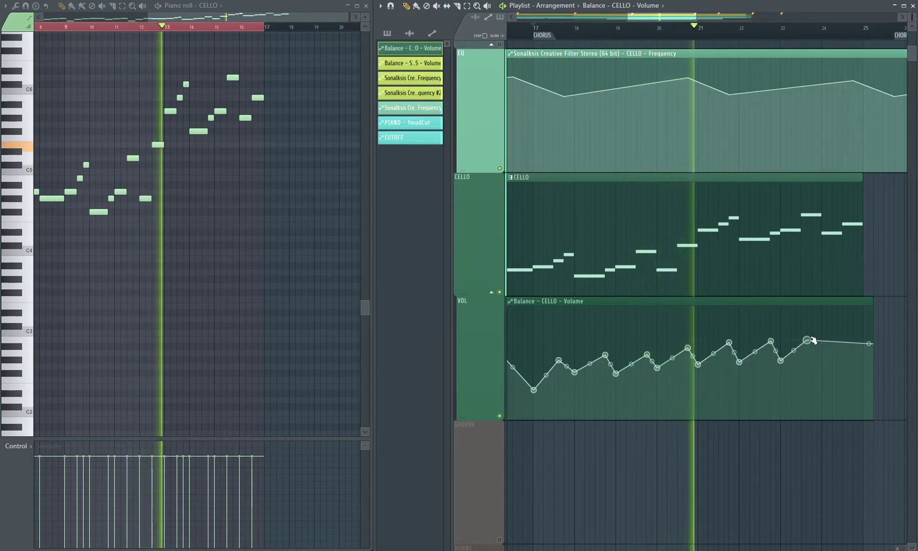
right_click(821, 363)
Lower the volume peaks of bars 21 to 23 to similar heights, and add a peak late in bar 24 with a dip at bar 25
drag(731, 345, 745, 353)
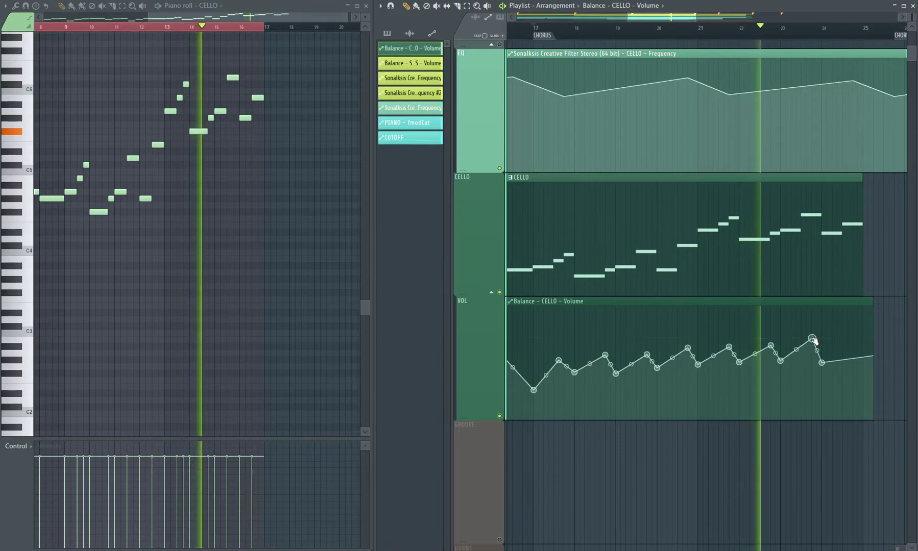
drag(812, 339, 812, 347)
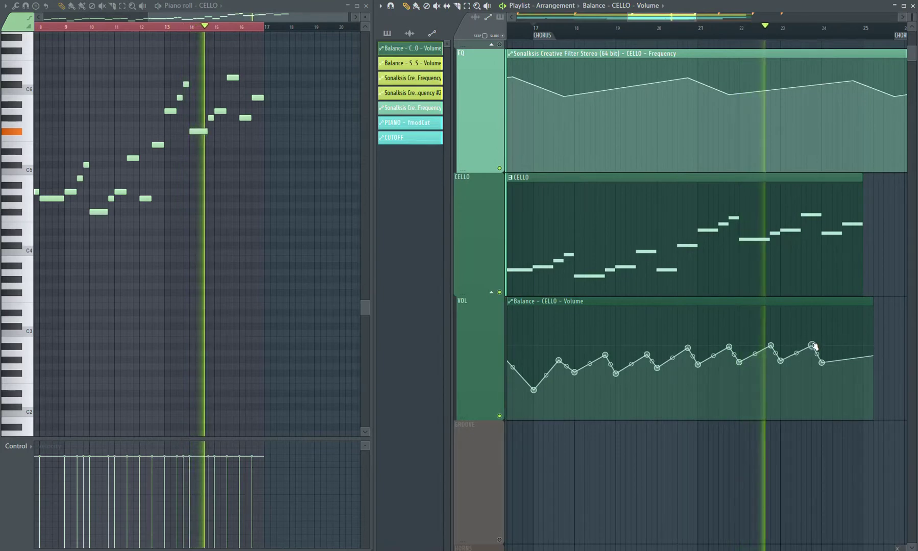
right_click(853, 342)
right_click(863, 361)
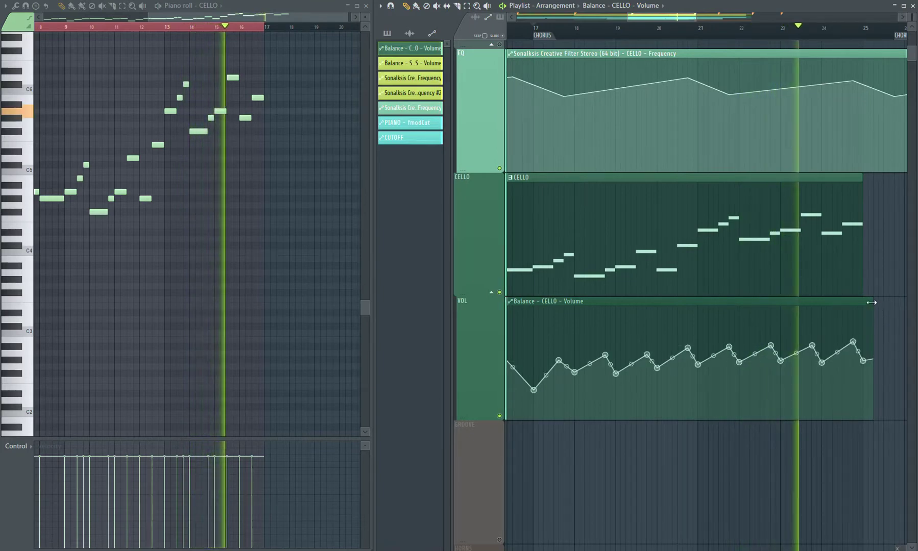
Extend the CELLO volume automation clip to just before bar 31 and move the nearby CHORUS marker to bar 25
drag(872, 303, 917, 313)
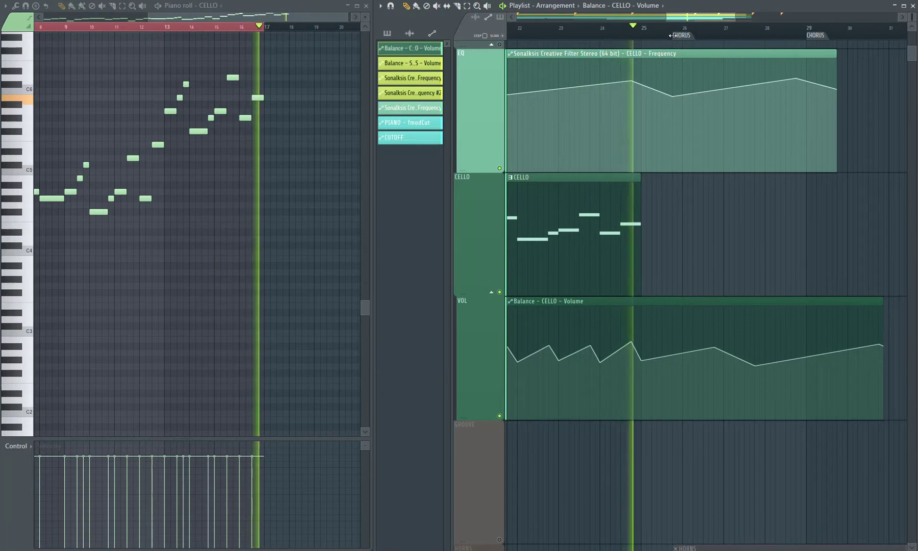
key(space)
drag(670, 35, 658, 35)
Lower the velocity of the last cello note in bar 16 and check the phrase ending in playback
key(space)
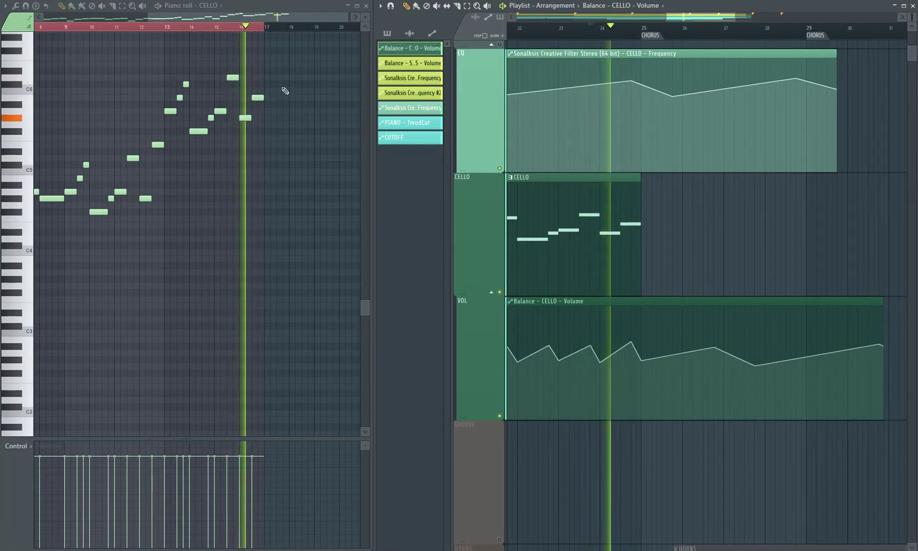
drag(280, 82, 258, 108)
drag(255, 459, 251, 490)
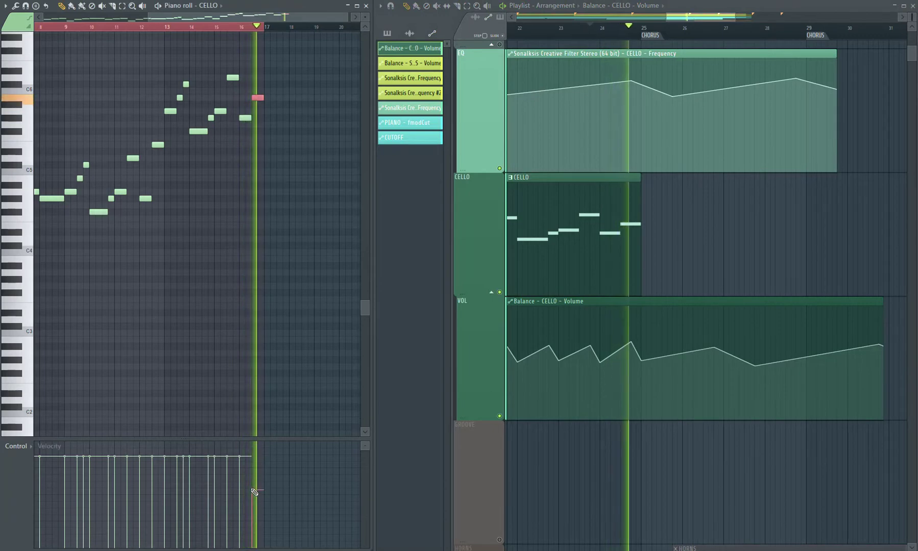
key(space)
key(space)
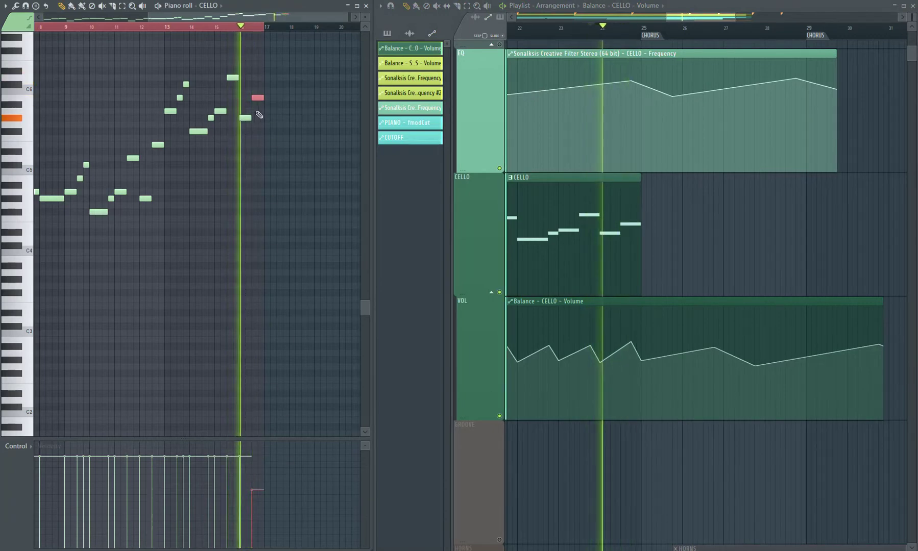
ctrl+click(271, 320)
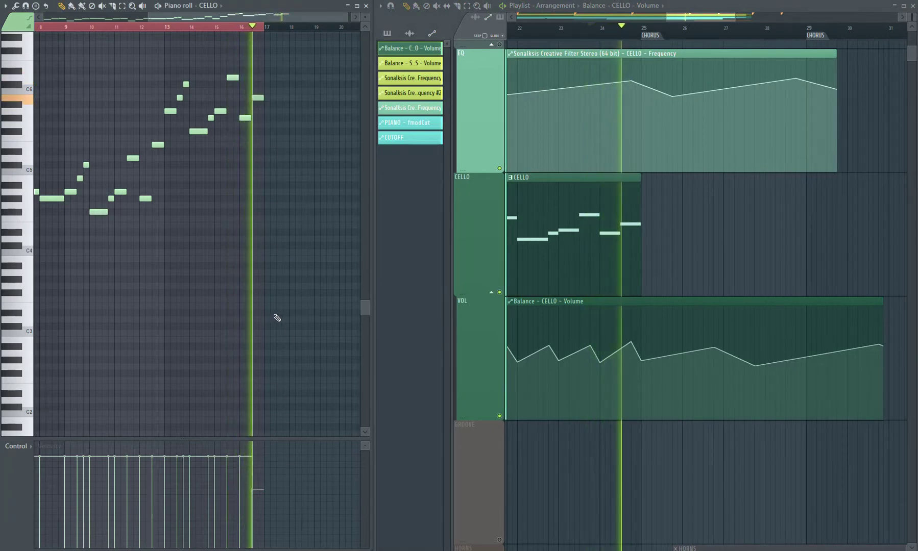
key(space)
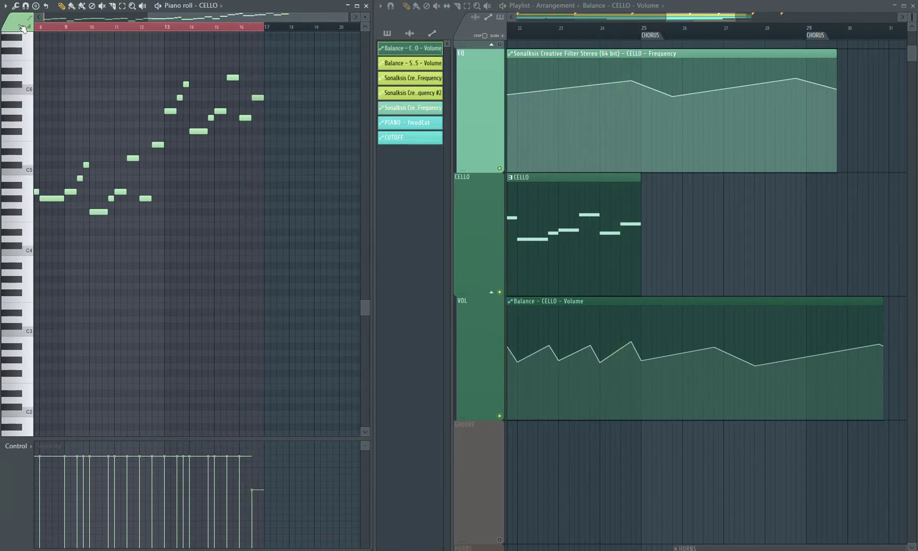
Vary the velocities of the cello notes from bar 1 to the start of bar 13 while listening to playback
drag(21, 28, 40, 34)
key(space)
key(space)
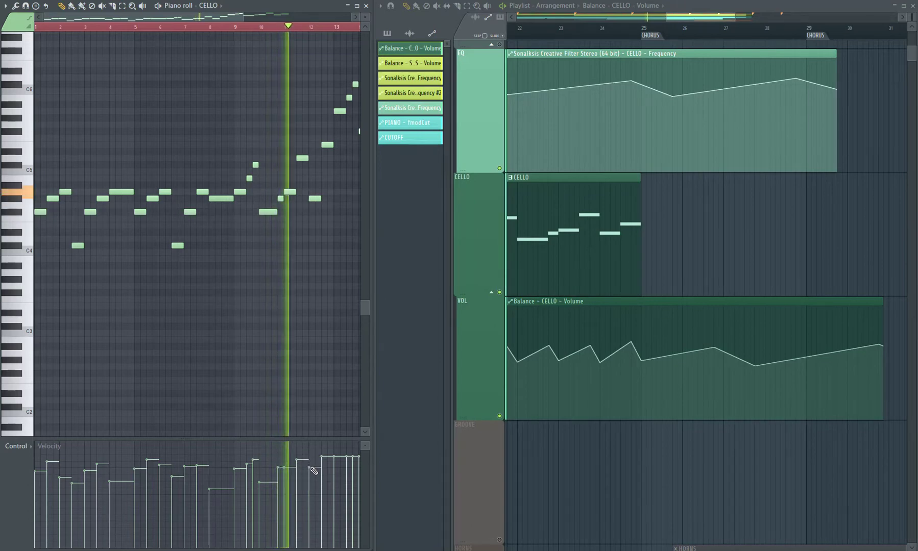
drag(223, 19, 292, 25)
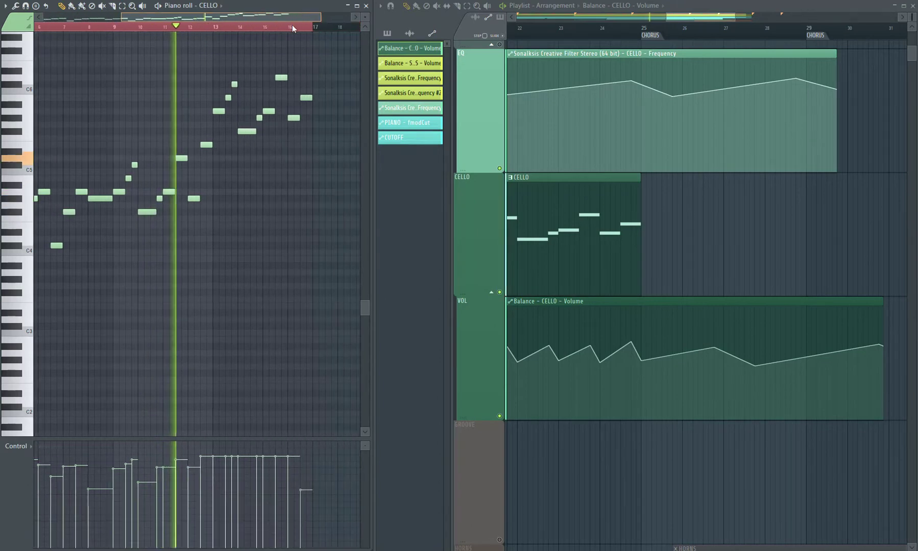
click(165, 26)
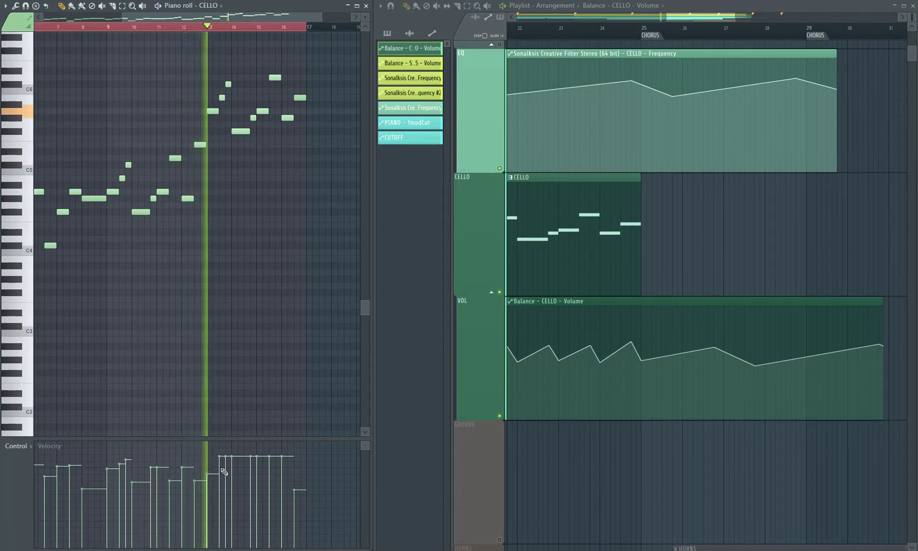
Lower and vary the velocities of the remaining cello notes from bar 13 through bar 16, leaving the final note the softest
scroll(244, 468, down, 2)
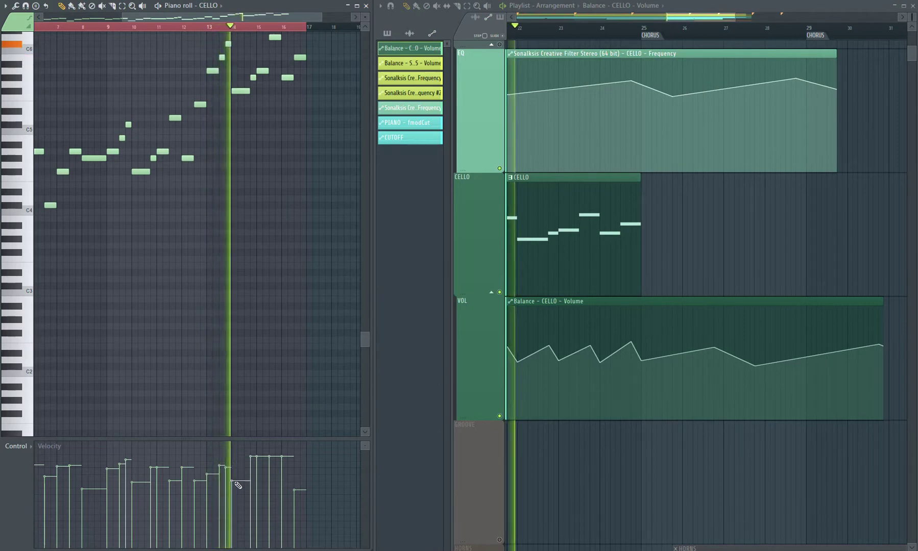
mouse_move(255, 461)
mouse_down()
mouse_move(250, 474)
mouse_move(288, 475)
mouse_move(256, 485)
mouse_up()
click(287, 471)
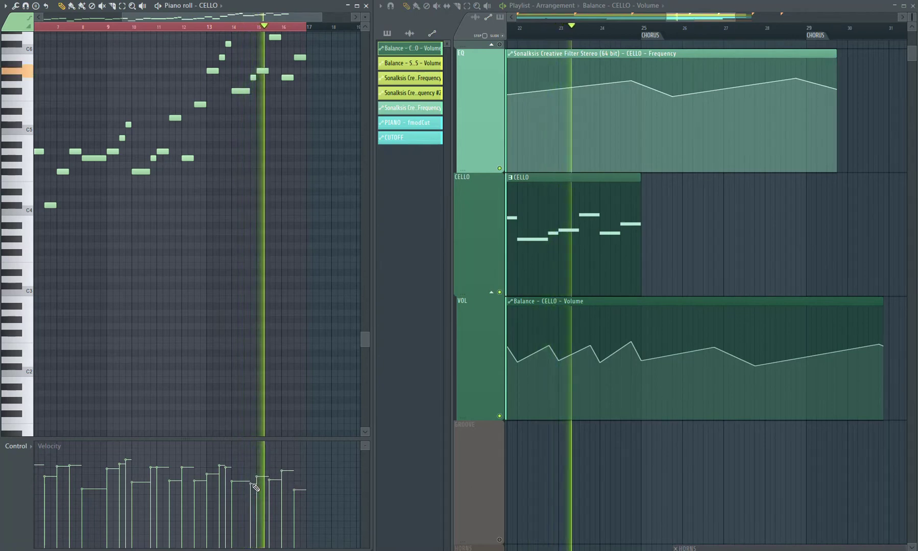
click(283, 487)
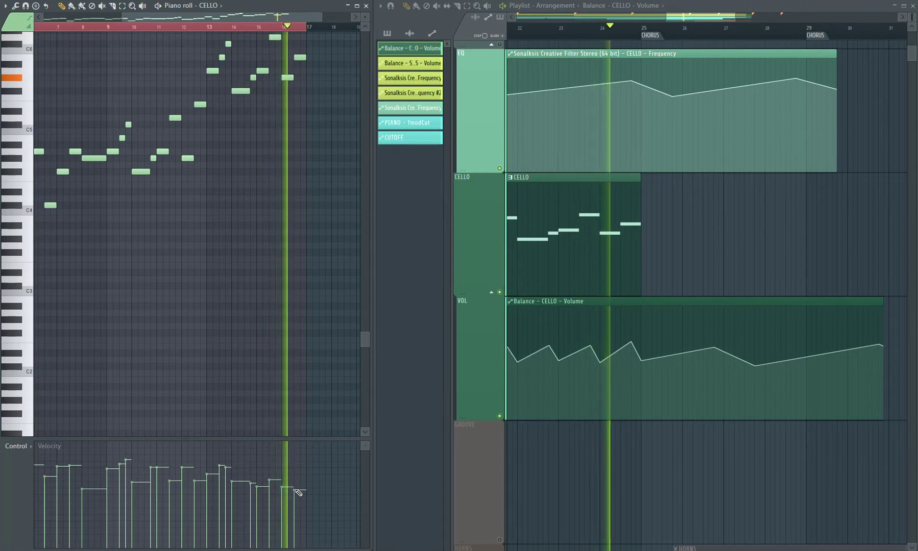
click(299, 499)
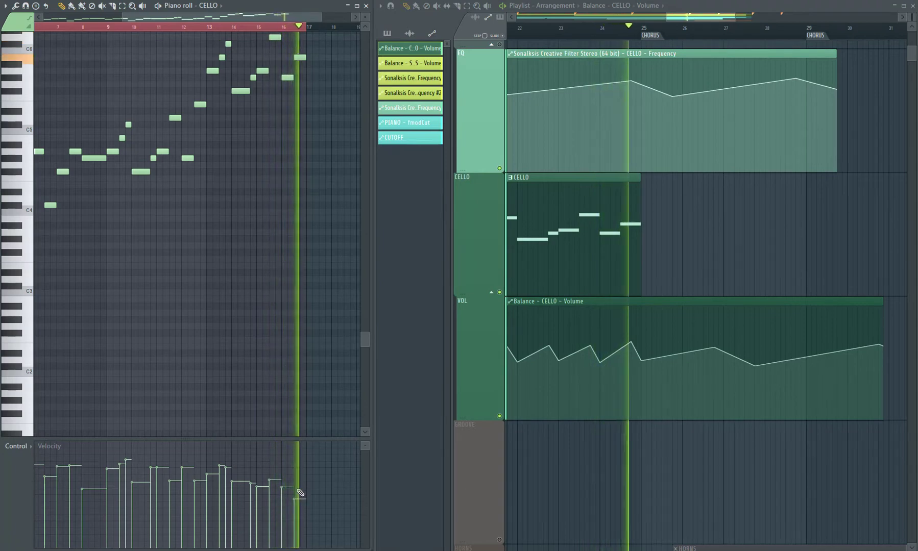
Raise the last cello note of bar 16 to D#6, check it in playback and lower its velocity
key(space)
scroll(306, 148, up, 3)
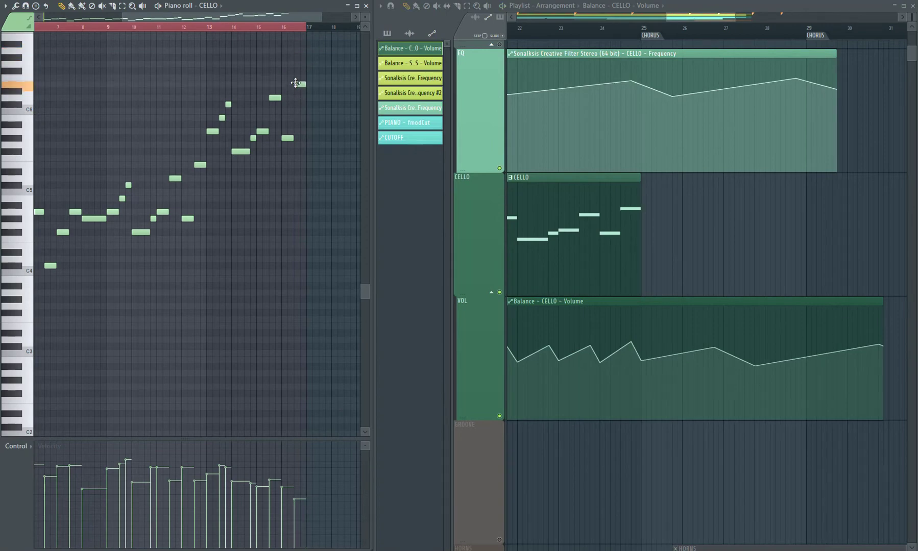
key(space)
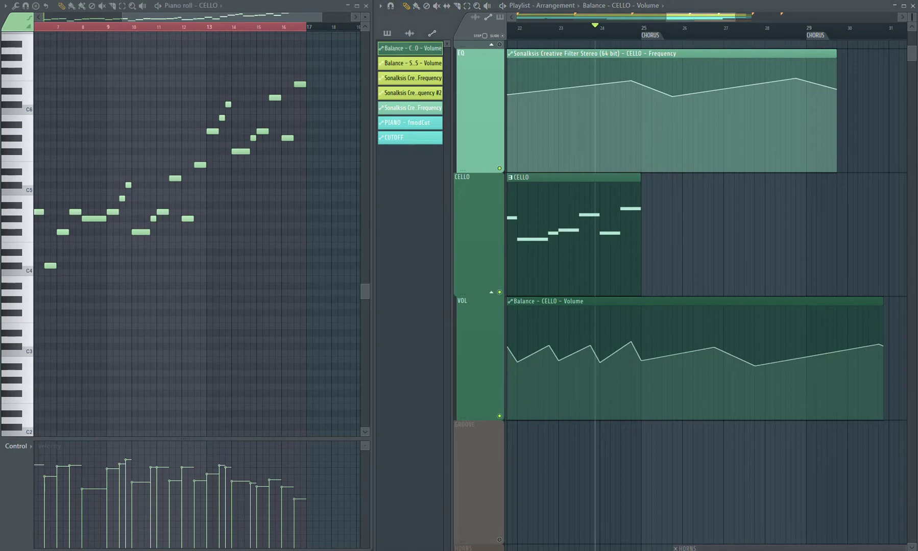
key(space)
click(560, 29)
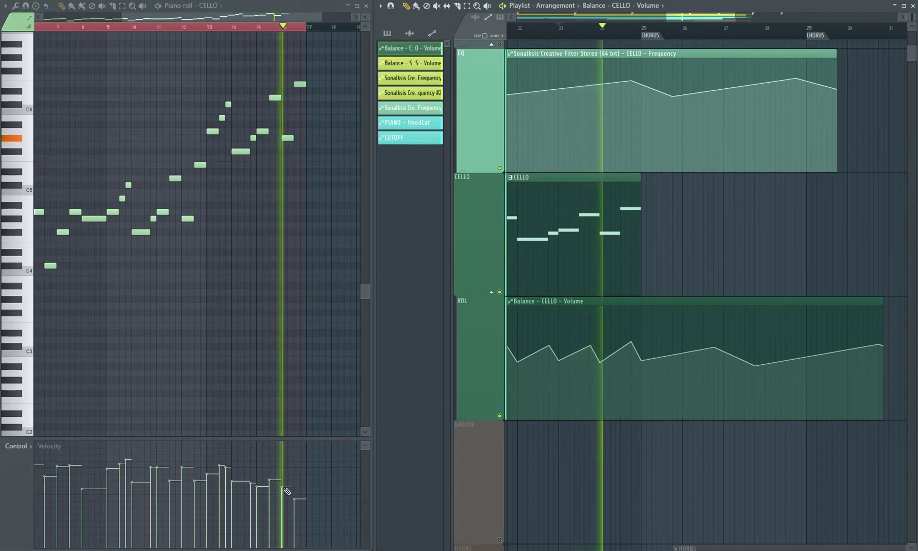
click(296, 509)
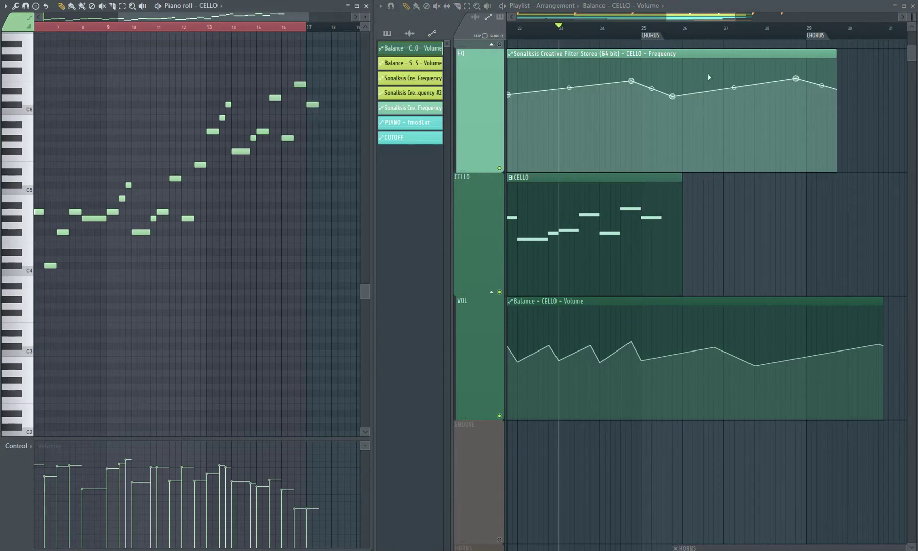
Add half-bar C6 and G#5 cello notes in bar 17 and a full-bar C#6 in bar 18, and raise the bar 17 C6's velocity
key(space)
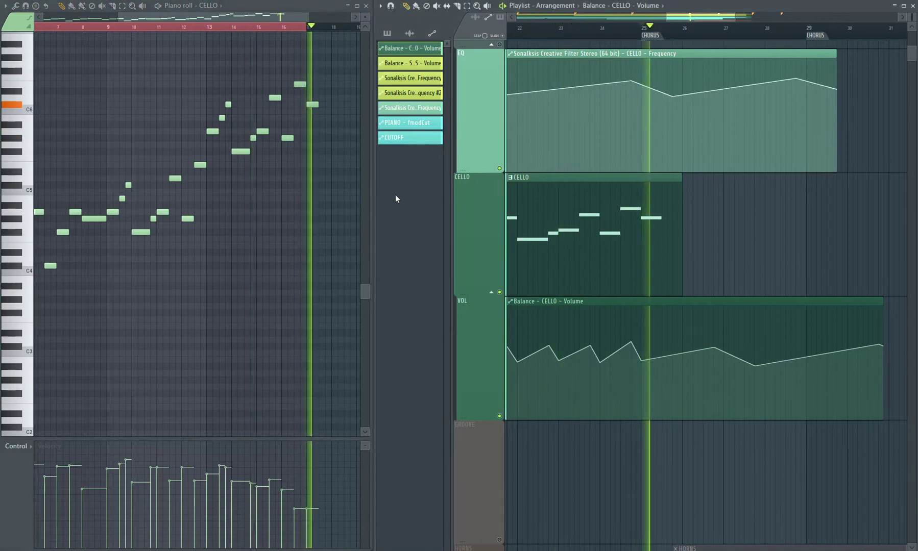
key(space)
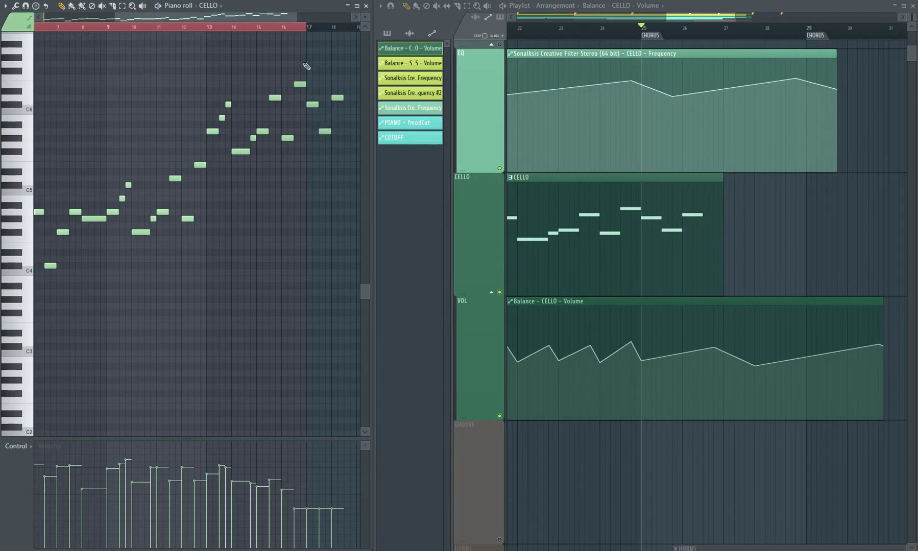
key(space)
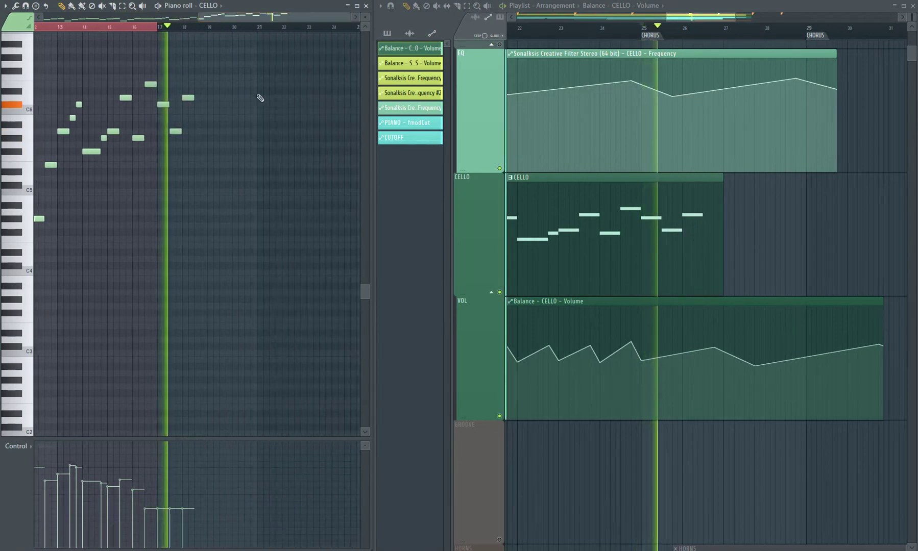
drag(193, 97, 207, 98)
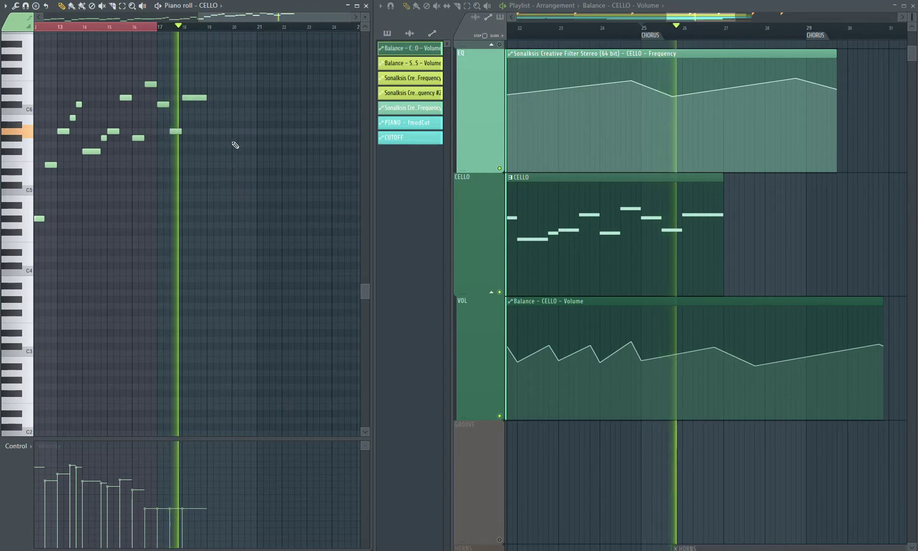
click(159, 500)
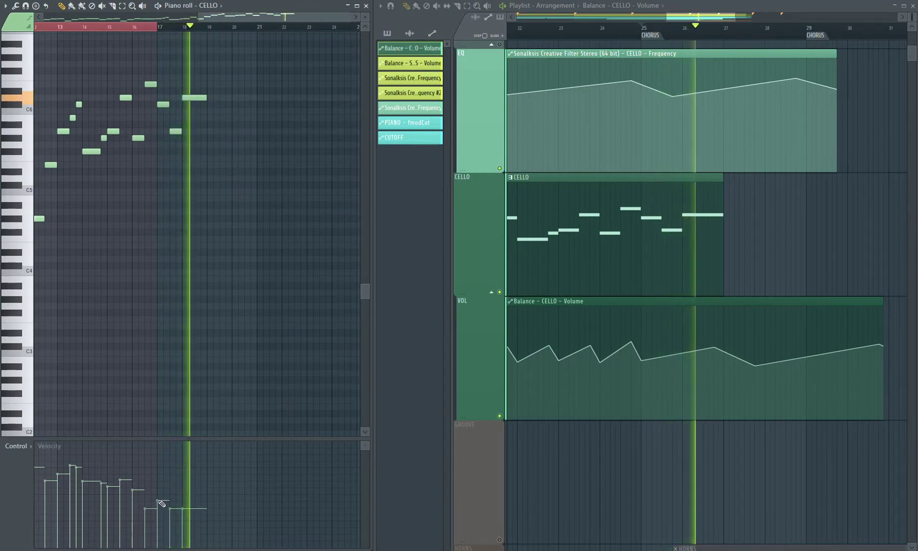
Duplicate the cello notes of bars 17 and 18 into bars 19 and 20, and lower the final long note to G5
drag(214, 82, 163, 147)
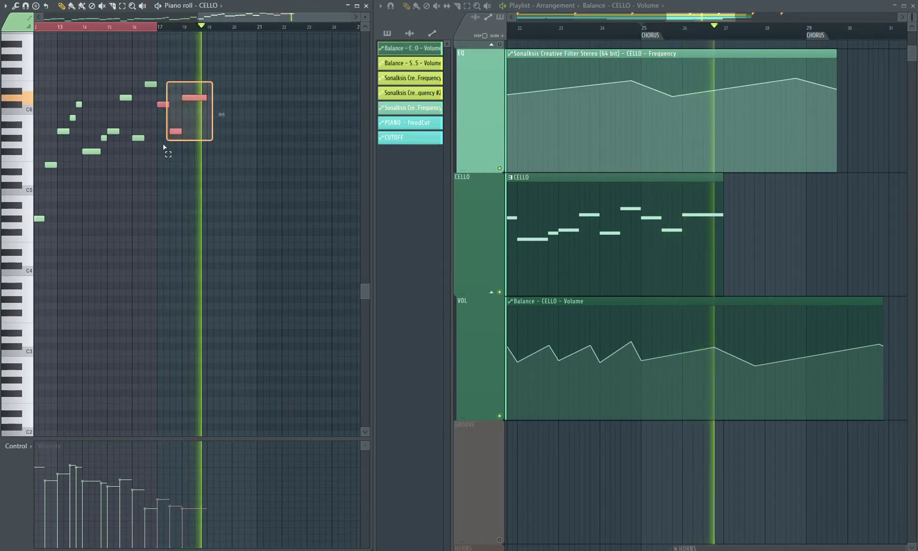
drag(161, 103, 209, 104)
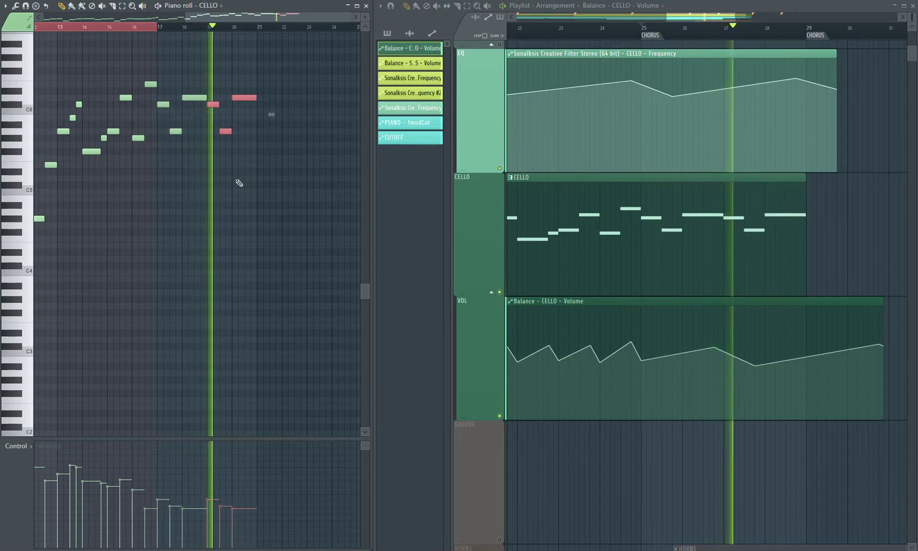
ctrl+click(238, 181)
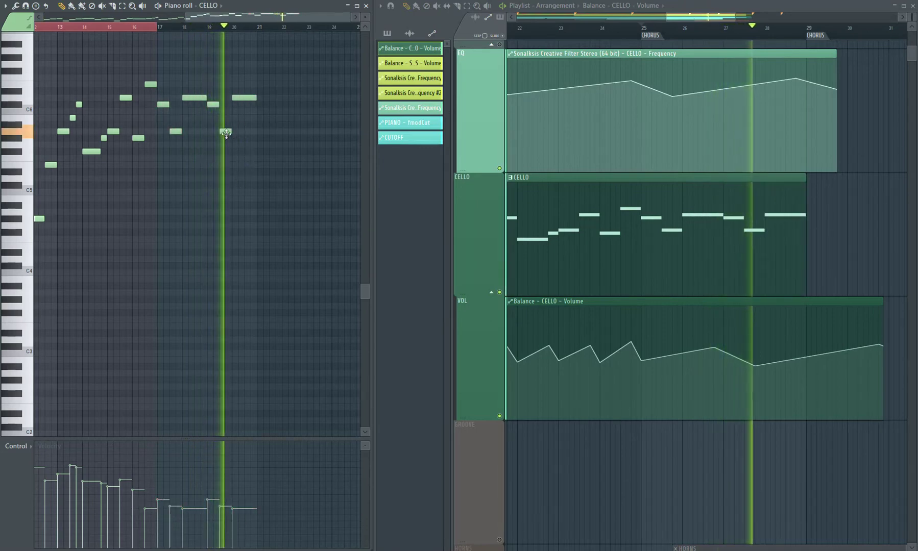
key(space)
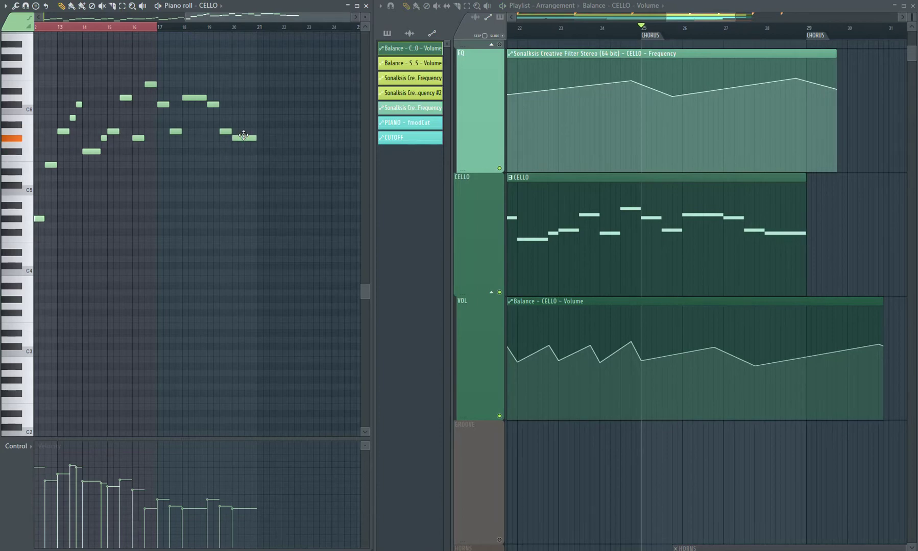
key(space)
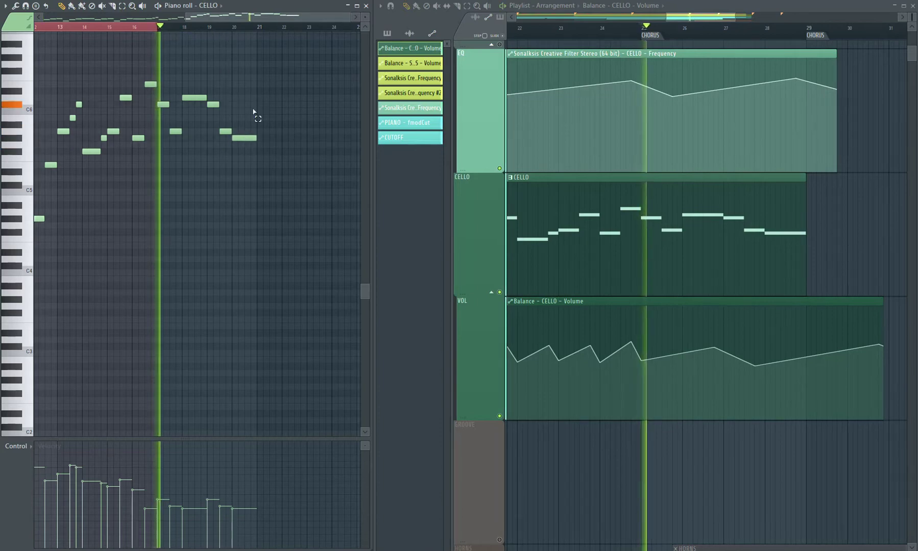
Duplicate the cello phrase of bars 17 to 20 into bars 21 to 24 and clear the note and time selections
drag(266, 70, 162, 153)
drag(161, 104, 261, 104)
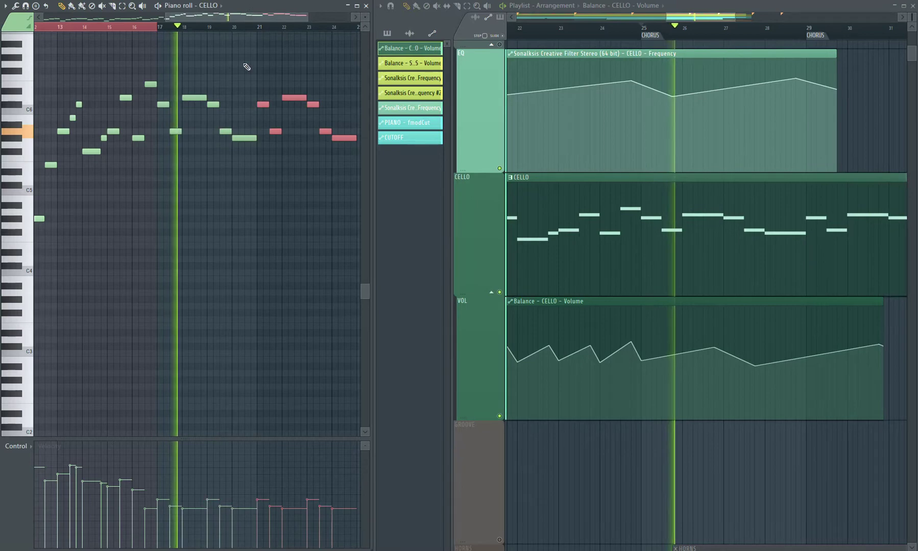
click(123, 6)
click(133, 30)
click(61, 5)
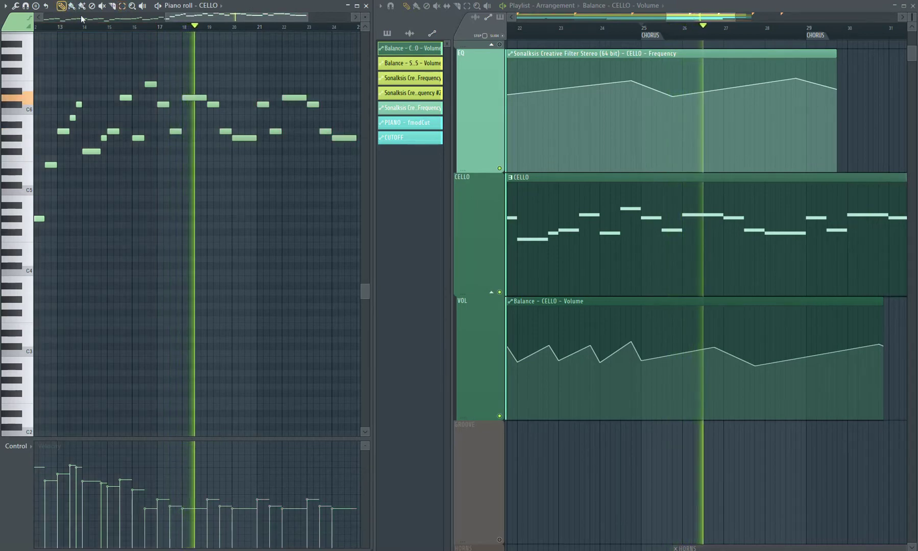
Shape the CELLO volume automation with peaks late in bars 25 and 26 and dips at bars 26 and 27
scroll(210, 120, down, 2)
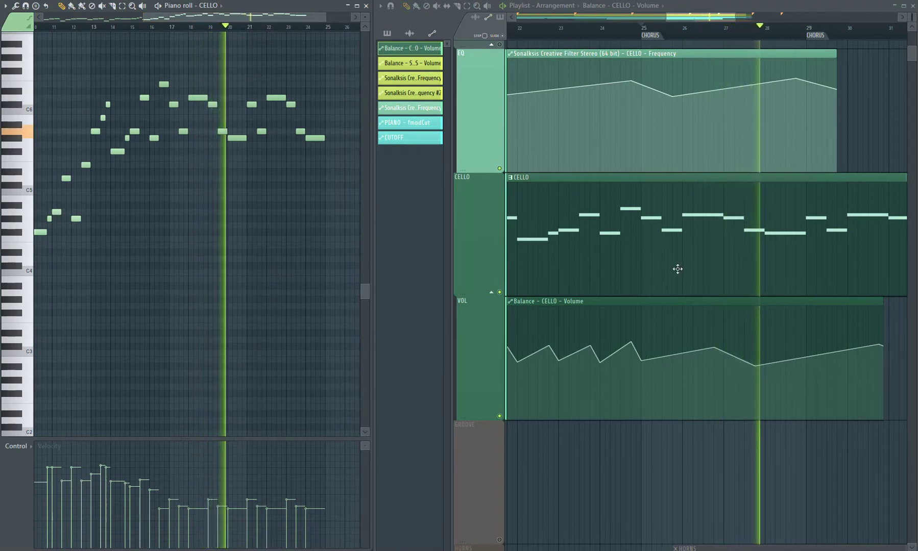
right_click(672, 343)
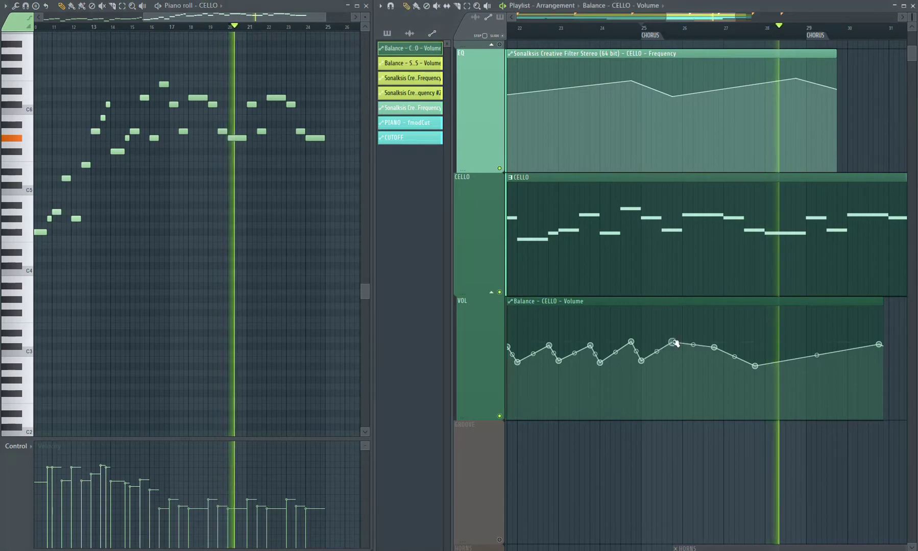
right_click(682, 357)
right_click(723, 358)
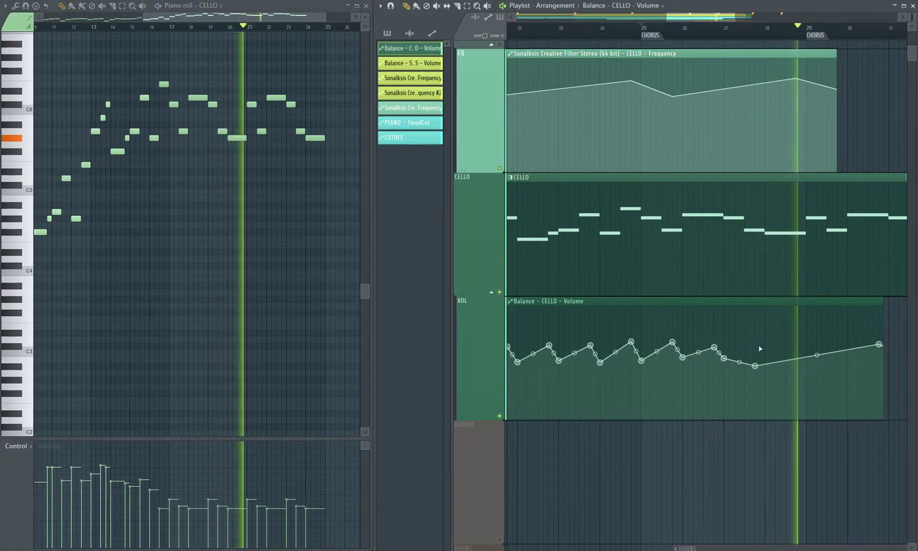
key(space)
key(space)
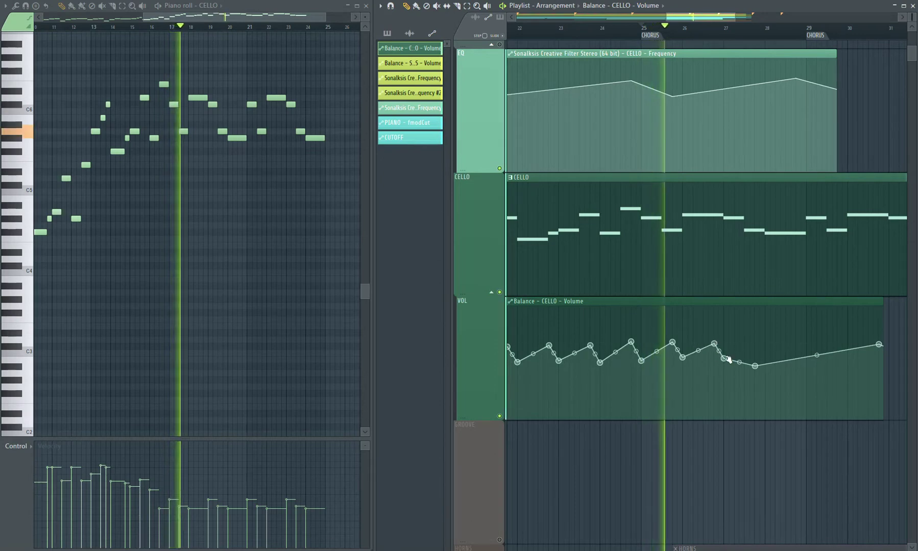
Continue the CELLO volume automation with peaks late in bars 27 and 28 and dips at bar 28 and just before bar 29
drag(759, 367, 757, 342)
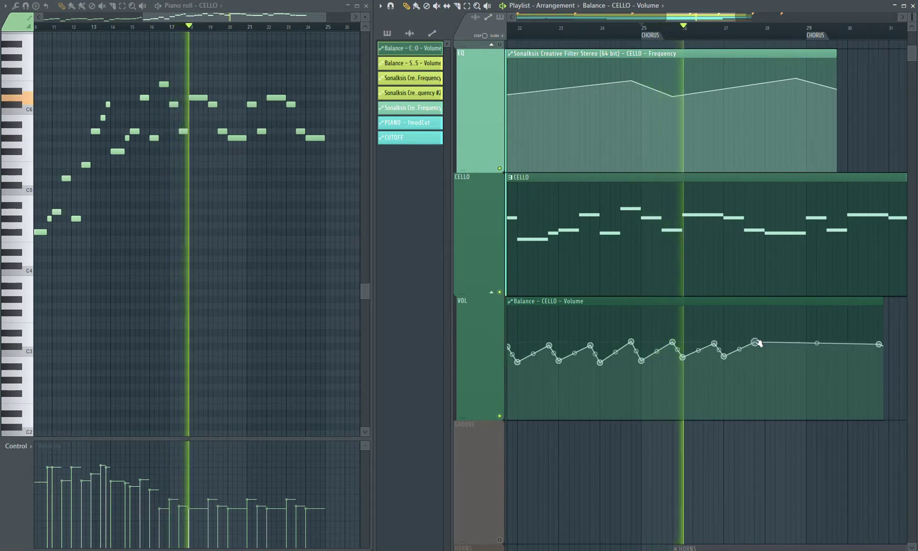
right_click(765, 359)
right_click(796, 342)
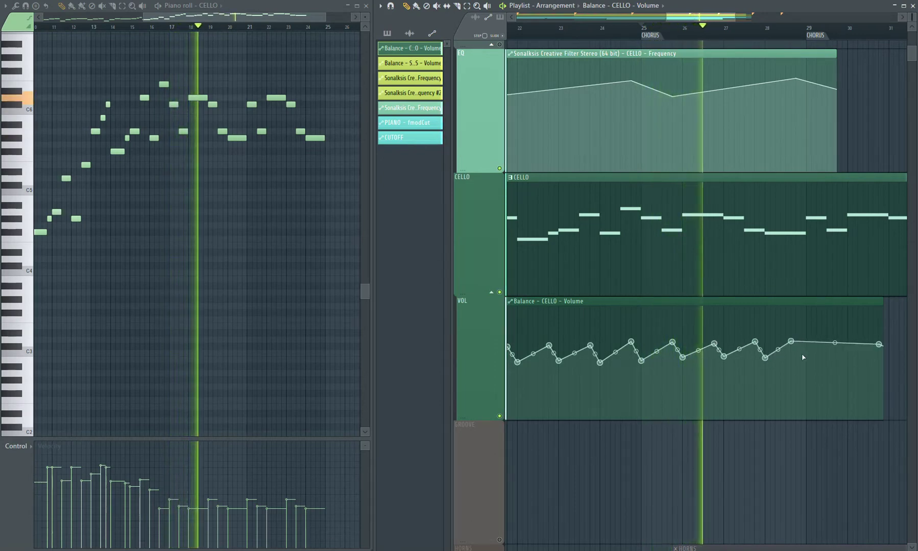
right_click(806, 356)
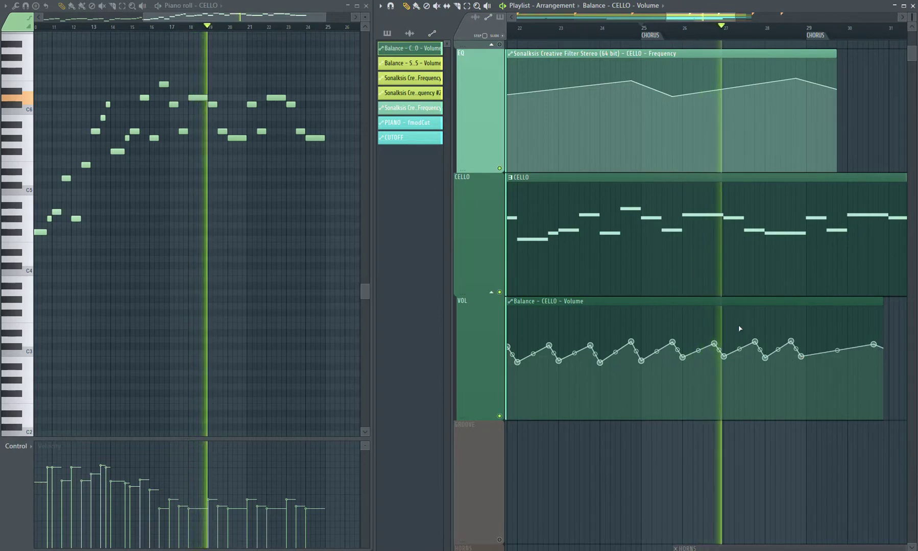
Lower the volume peaks late in bars 26 to 28 and the dips at bars 27 and 28, and place the last dip lower at bar 29
key(space)
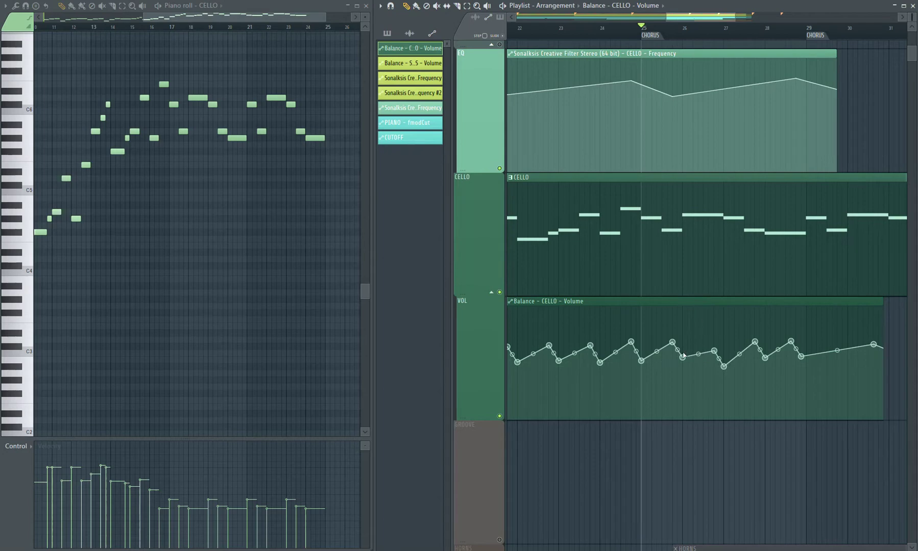
click(679, 36)
key(space)
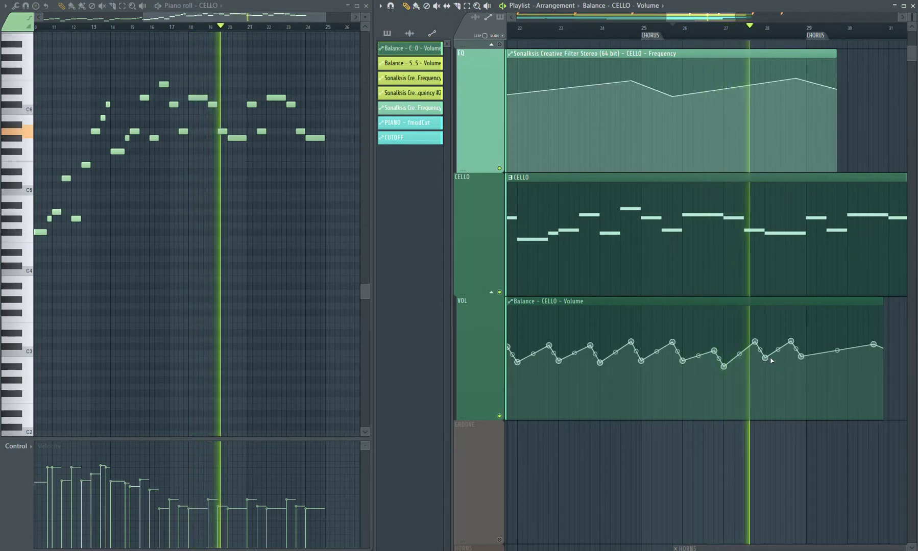
drag(766, 359, 806, 367)
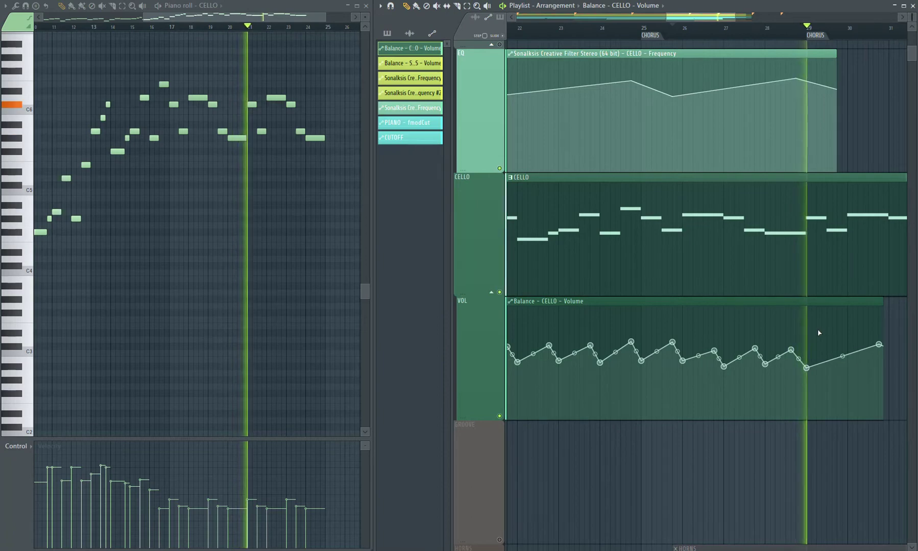
Add a CELLO volume peak late in bar 29 and a dip at bar 30, lowering that peak slightly
right_click(838, 344)
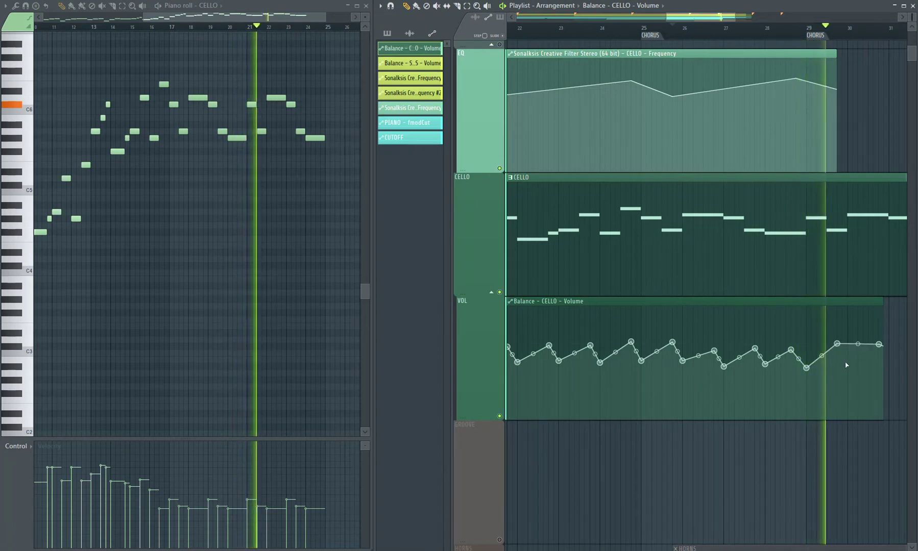
right_click(846, 366)
drag(838, 344, 837, 351)
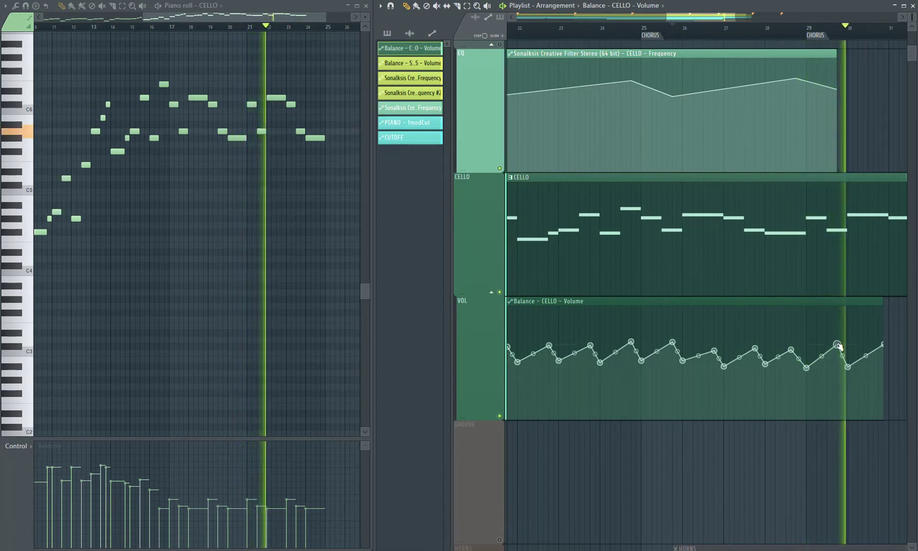
Raise the long CELLO note at bar 22 and the note just before it, and extend the CELLO volume automation clip to bar 33
key(space)
drag(690, 20, 724, 22)
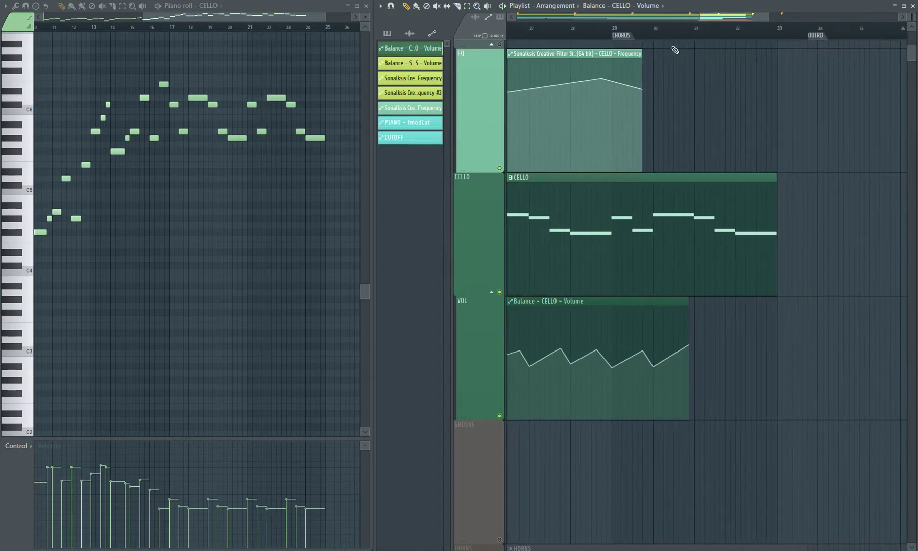
key(space)
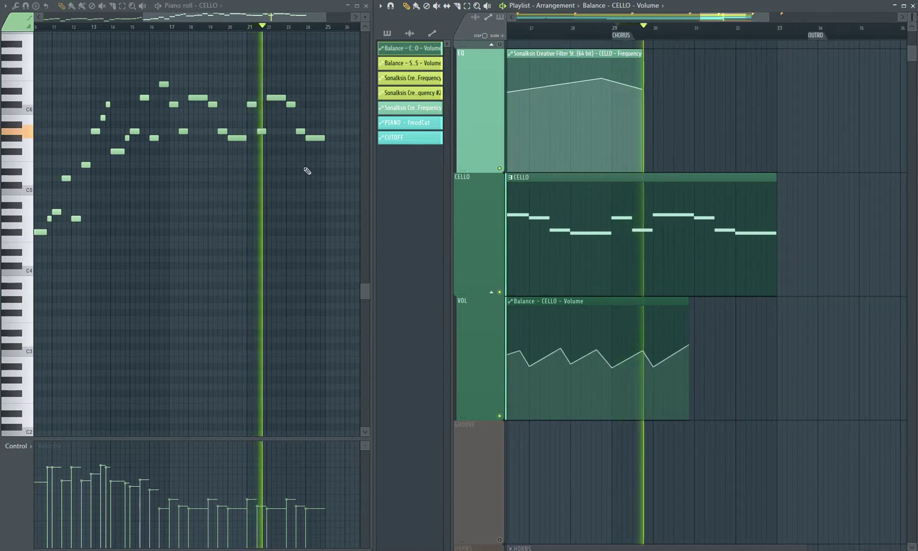
key(space)
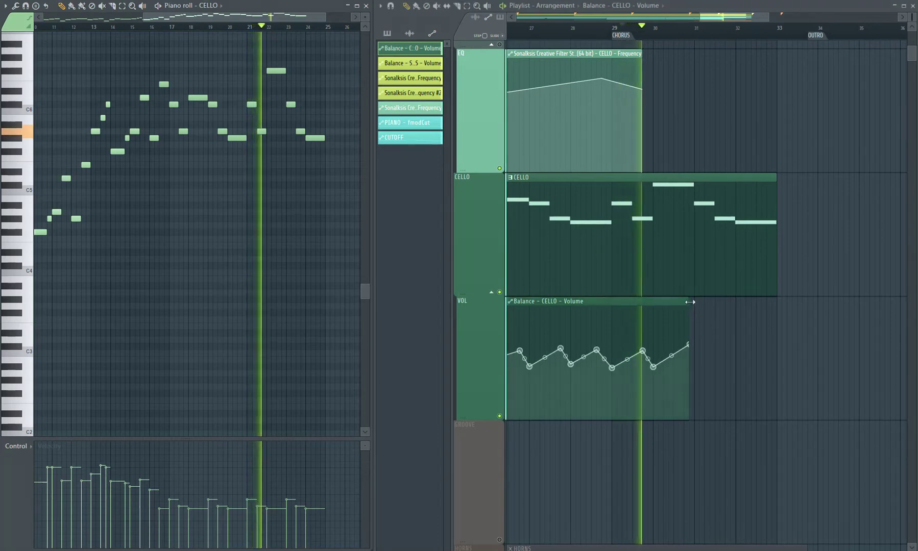
drag(689, 301, 765, 305)
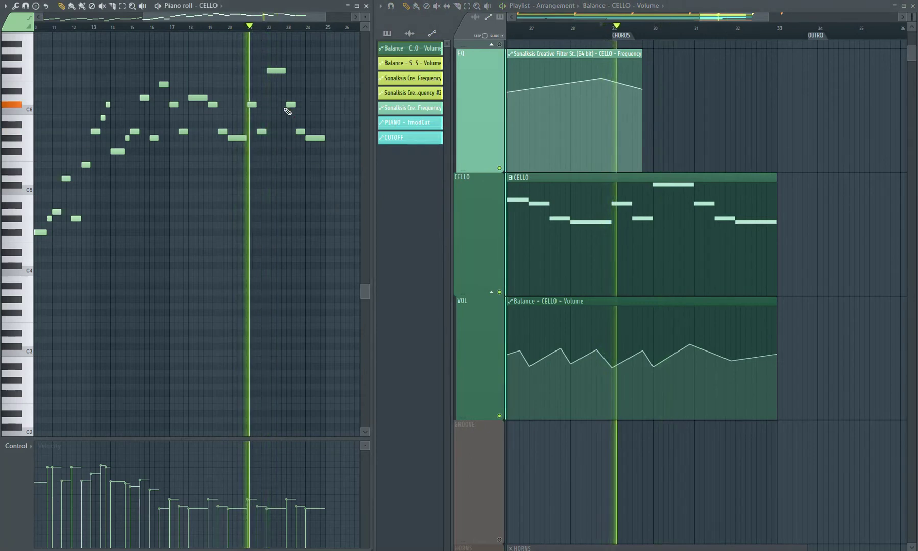
key(space)
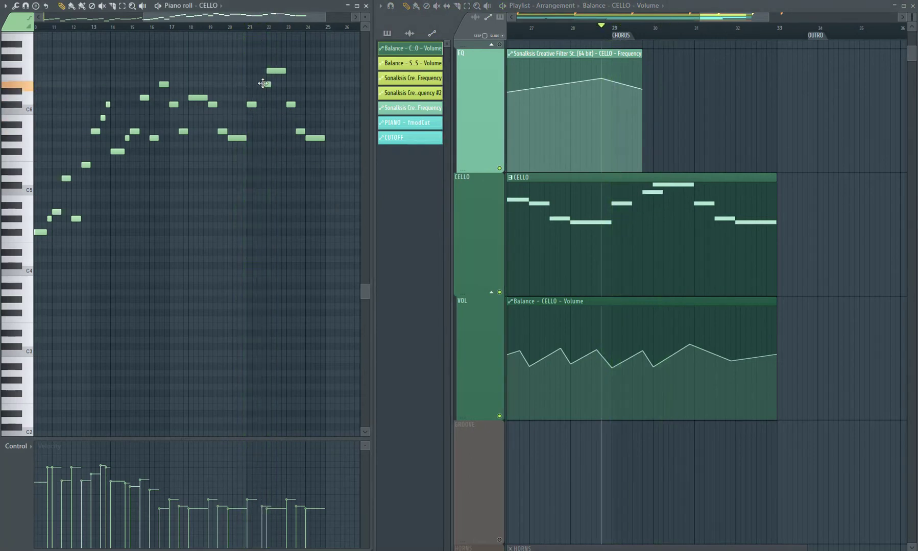
key(space)
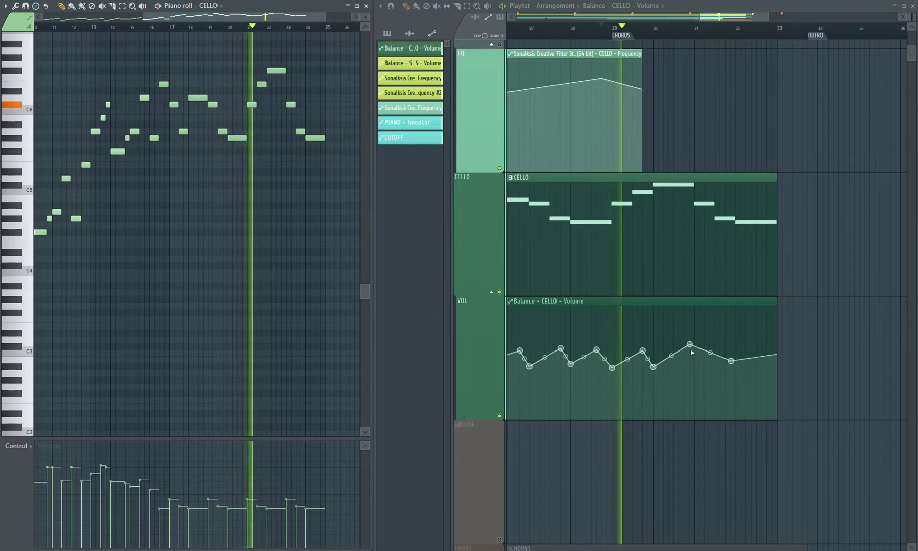
Continue the CELLO volume automation with peaks late in bars 30, 31 and 32 and dips at bars 31 and 32
drag(689, 344, 684, 343)
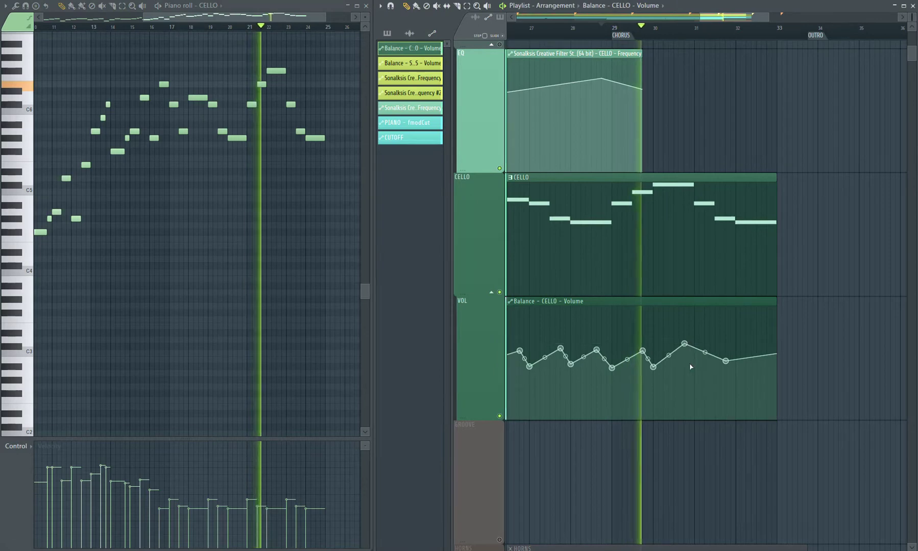
right_click(695, 365)
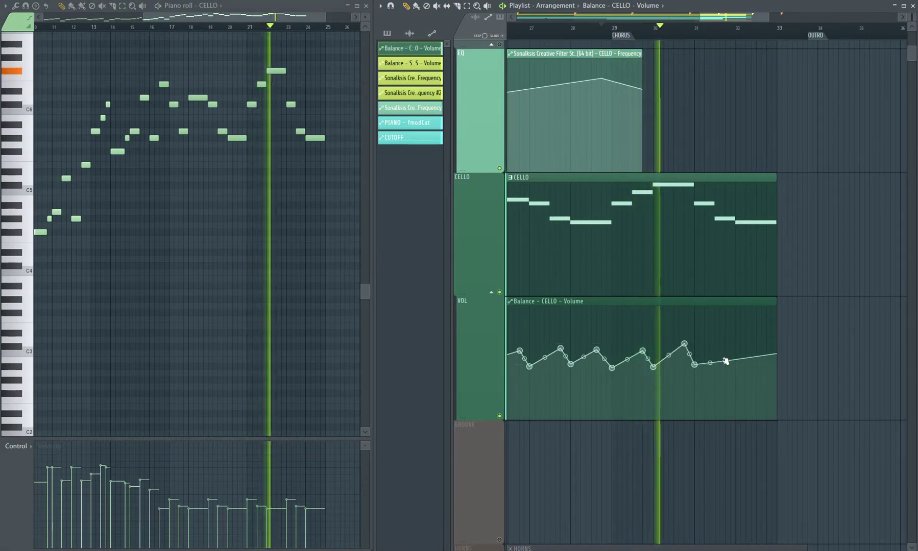
drag(725, 360, 727, 337)
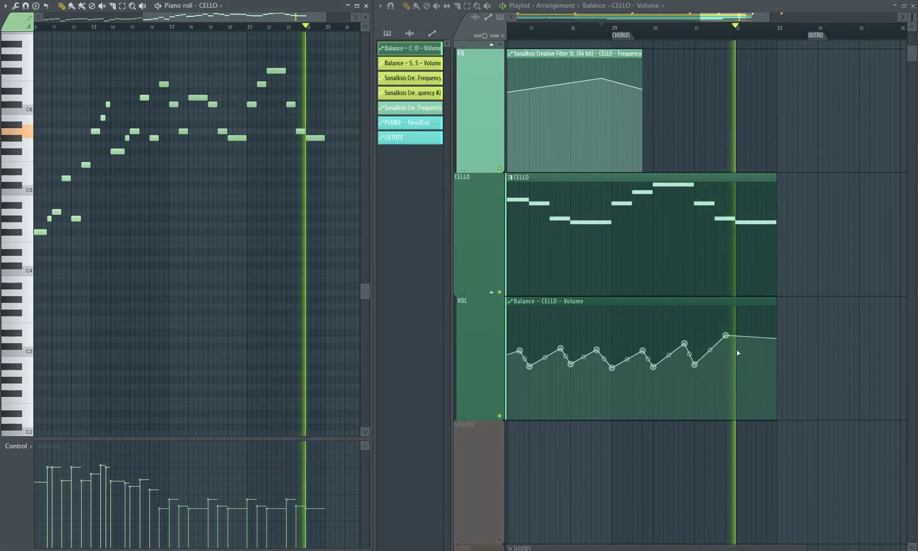
key(space)
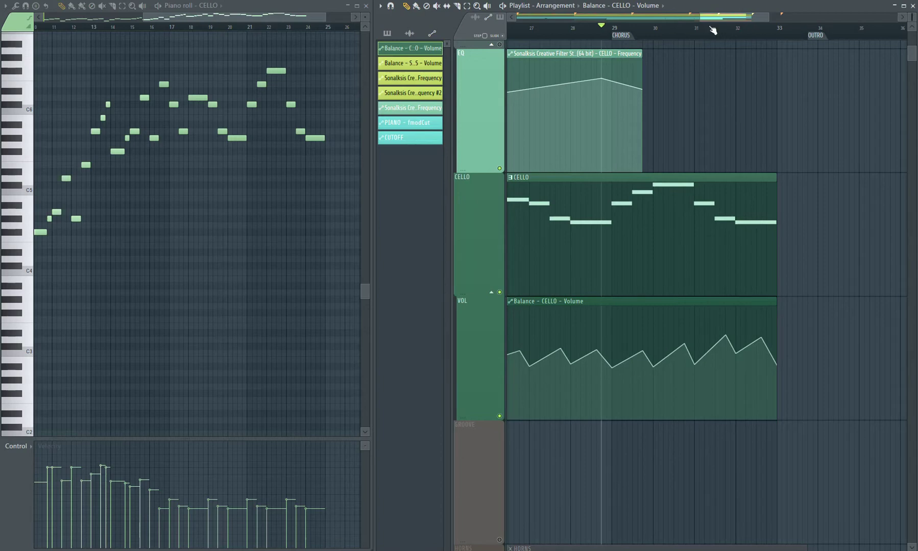
Lower the CELLO volume peaks late in bars 31 and 32, the dip at bar 32 and the end point at bar 33
key(space)
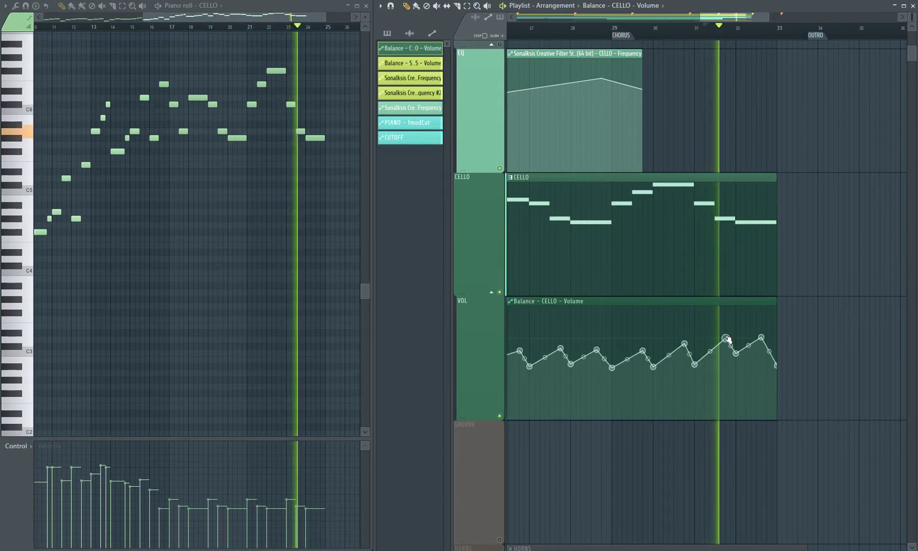
drag(738, 352, 762, 346)
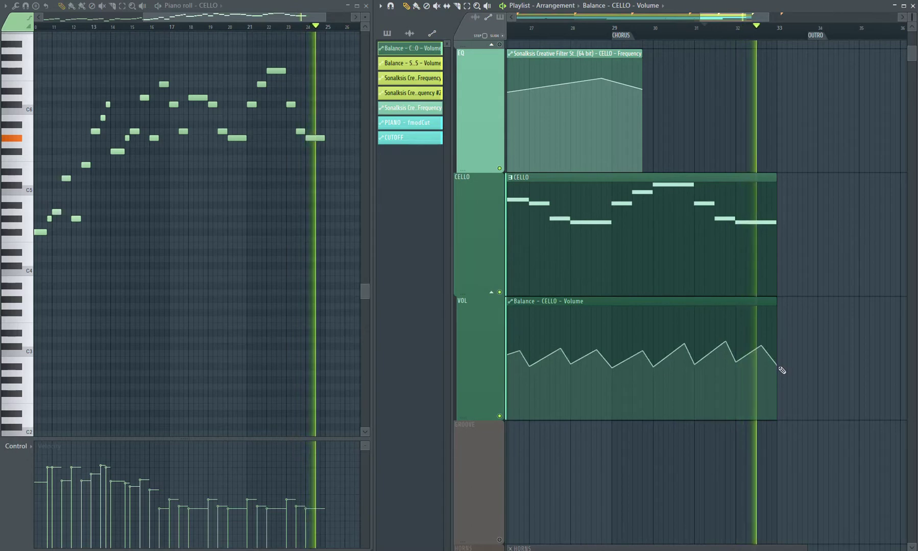
drag(778, 365, 781, 381)
click(758, 28)
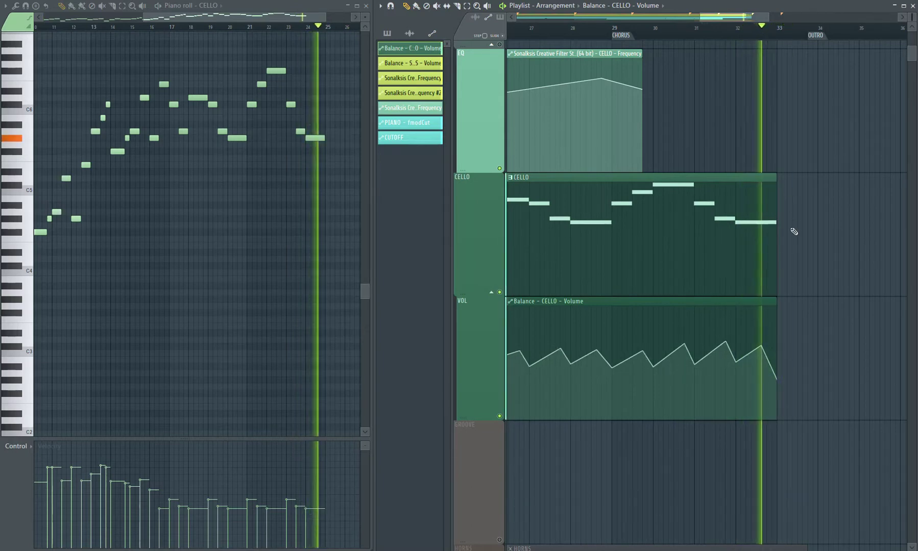
key(space)
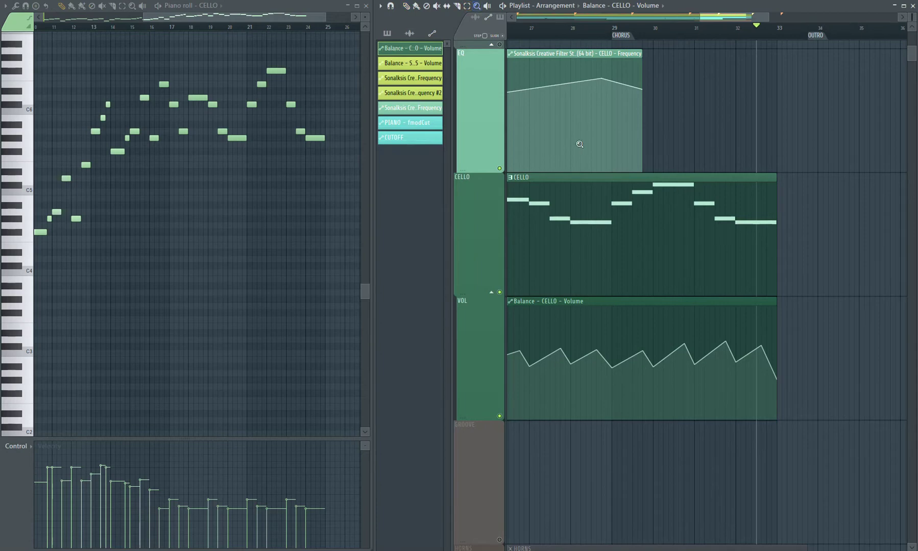
Unmute the ENGLISH HORN track and move its three clips together with their EQ automation clip to start at the bar 17 chorus
right_click(580, 144)
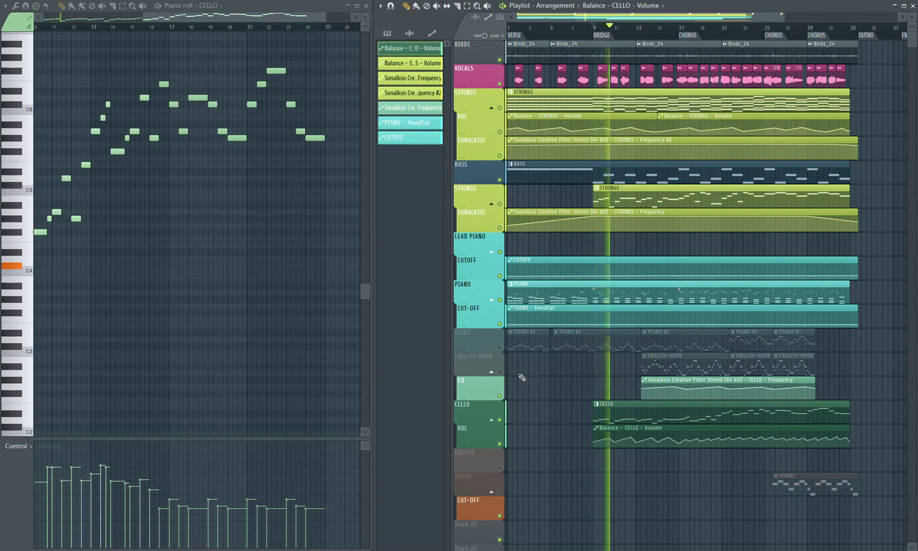
key(space)
click(500, 372)
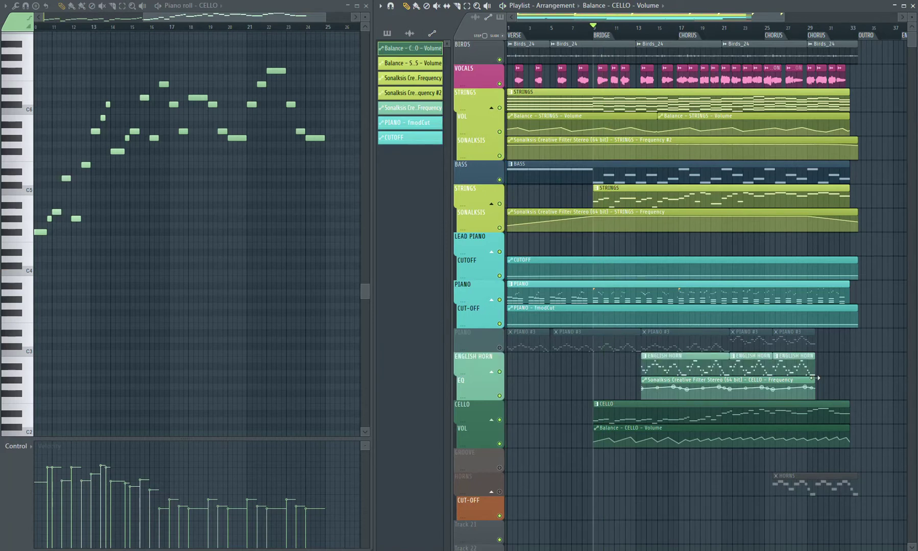
drag(651, 378, 659, 368)
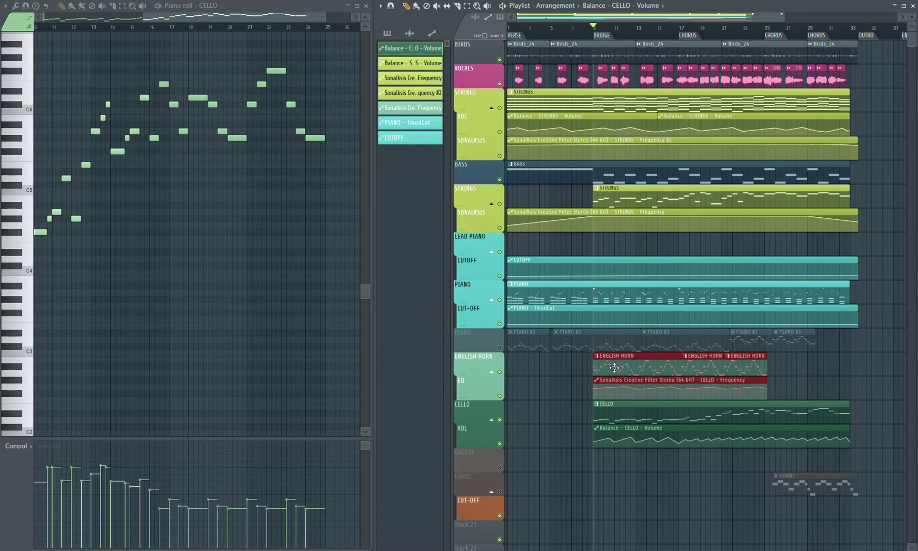
click(614, 368)
drag(588, 378, 799, 370)
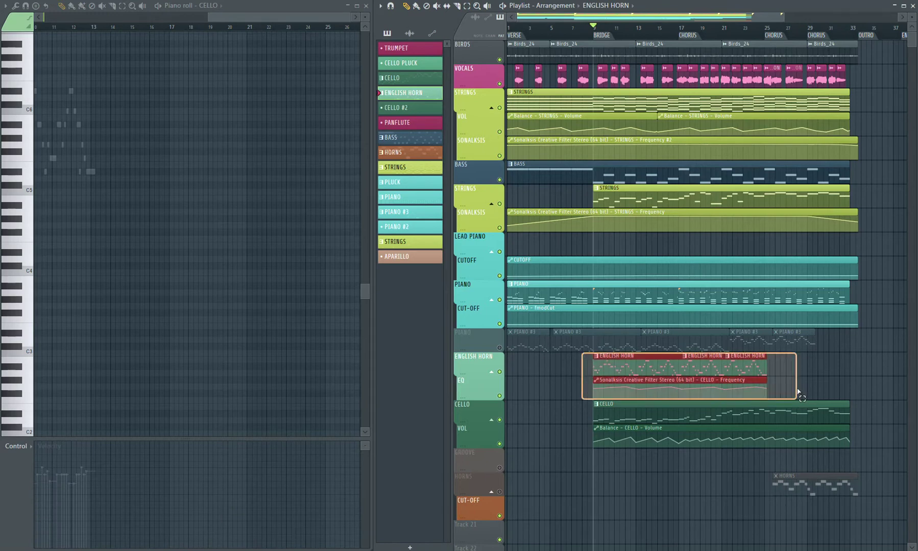
drag(648, 367, 735, 368)
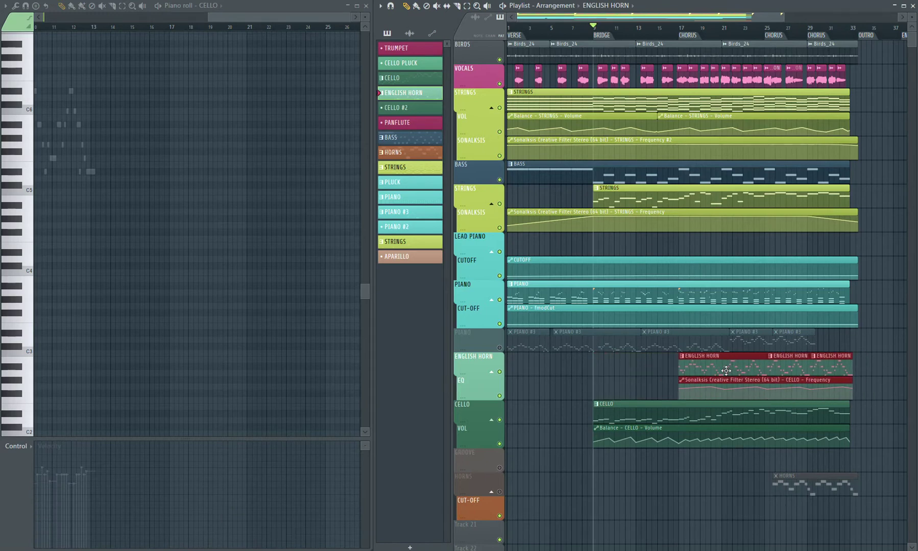
Open the ENGLISH HORN pattern in the piano roll and delete all its notes
double_click(694, 367)
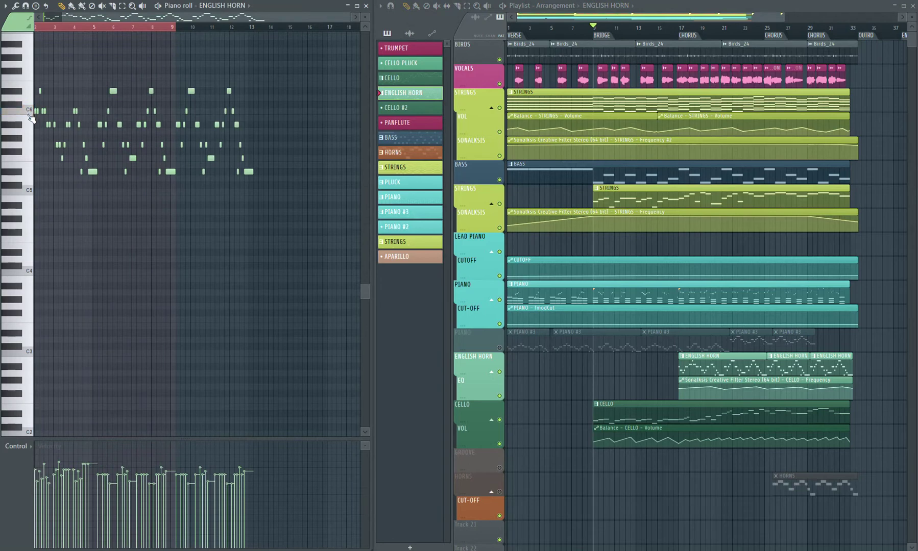
key(ctrl+a)
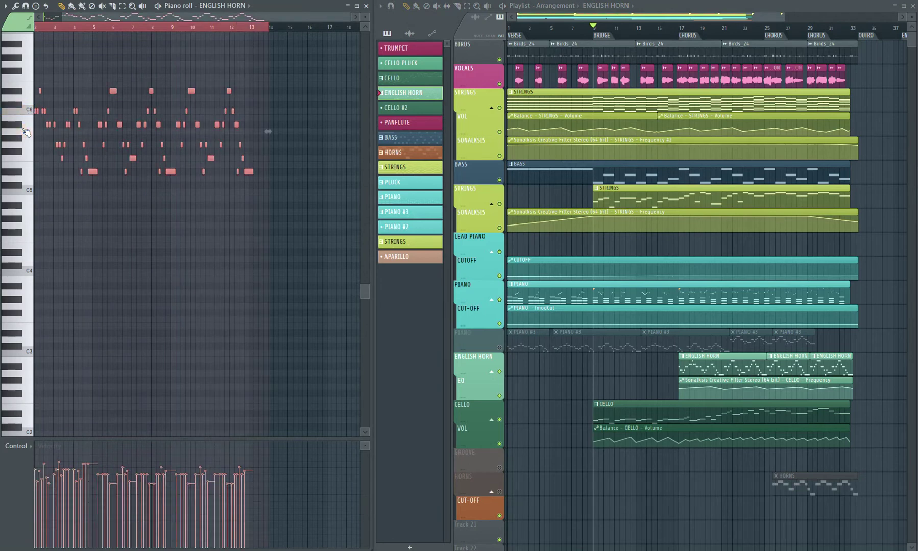
key(Delete)
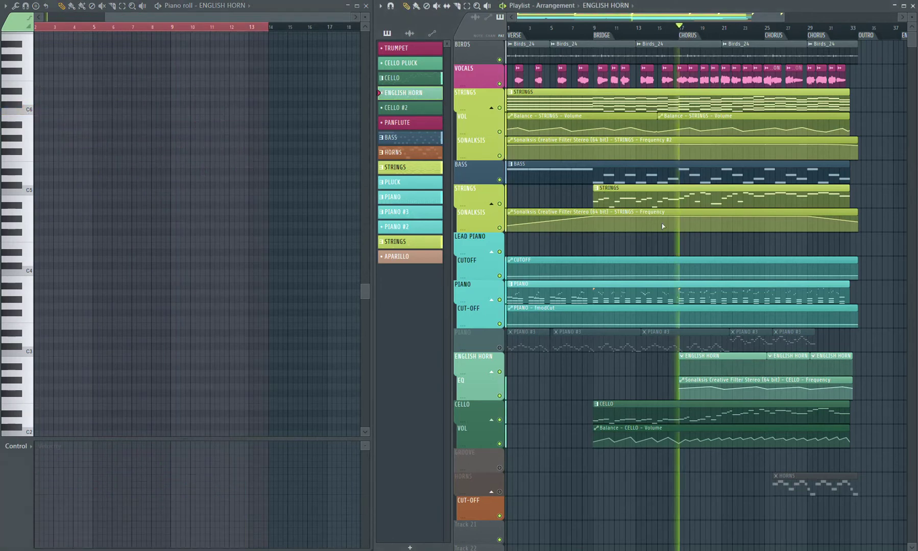
Draw half-bar ENGLISH HORN notes A5, B5, C#6 and F#5 in sequence across bars 1 and 2
scroll(36, 120, left, 1)
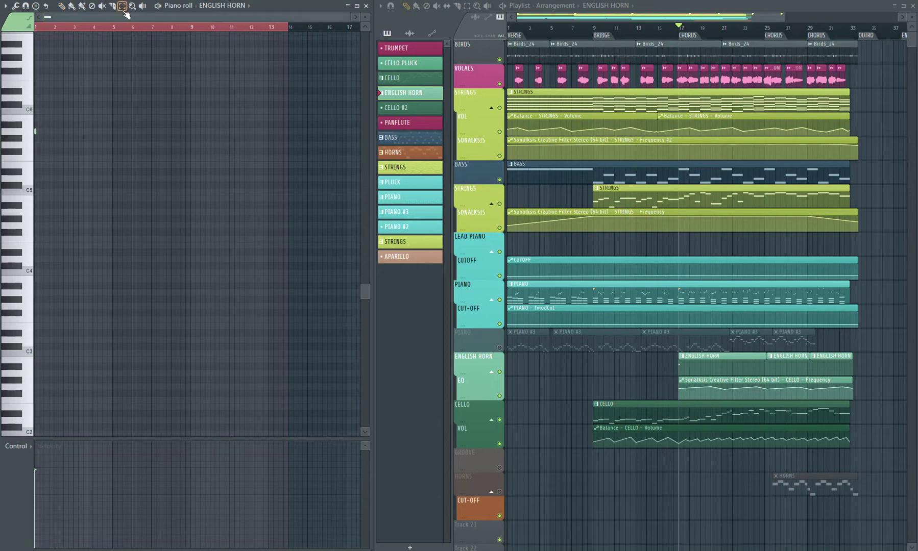
drag(148, 201, 39, 93)
click(63, 6)
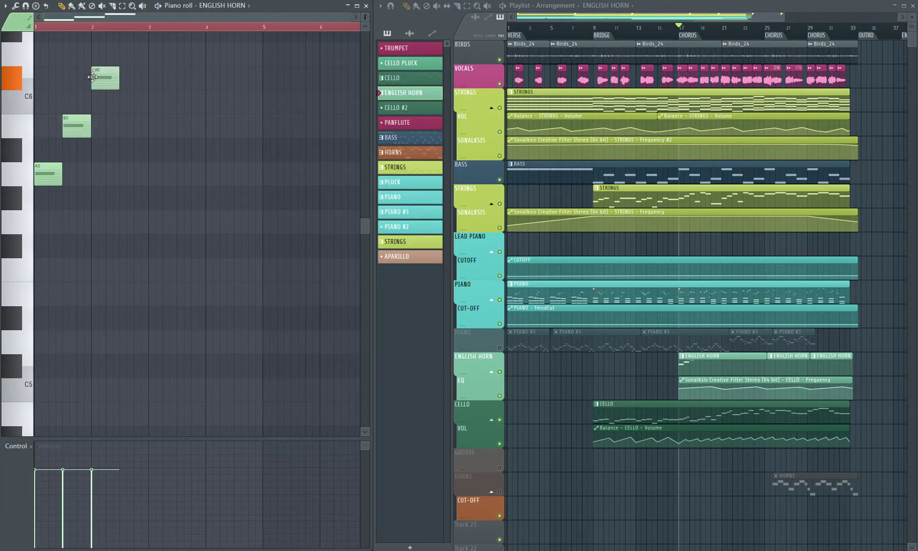
key(space)
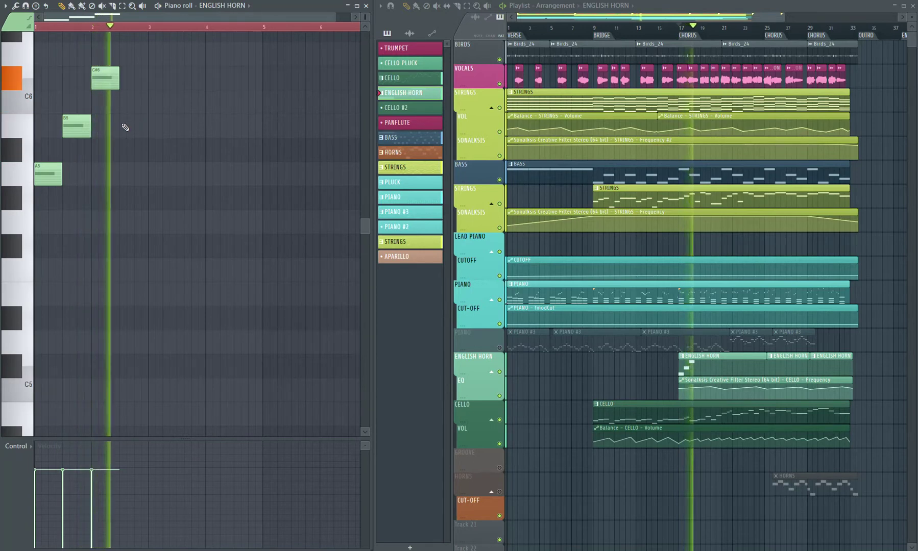
key(space)
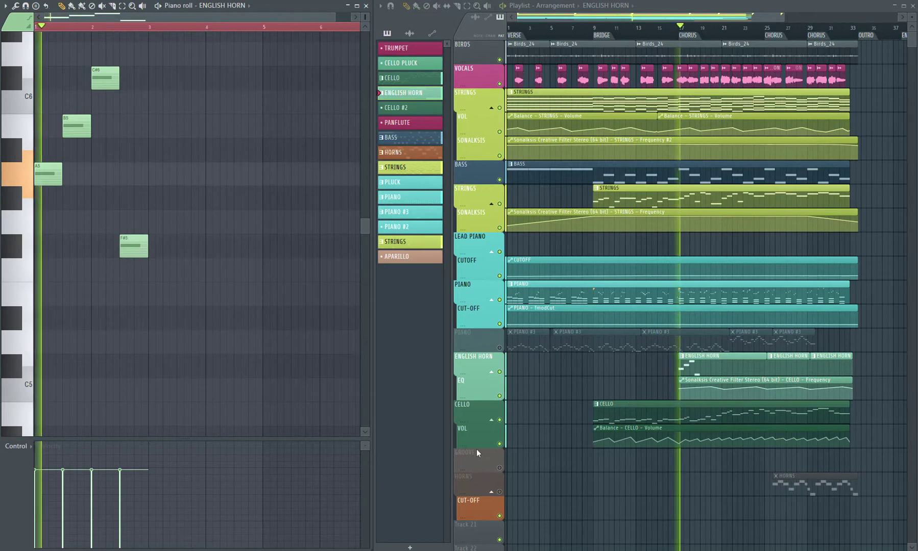
Listen to the new ENGLISH HORN notes with the CELLO track temporarily muted
click(499, 420)
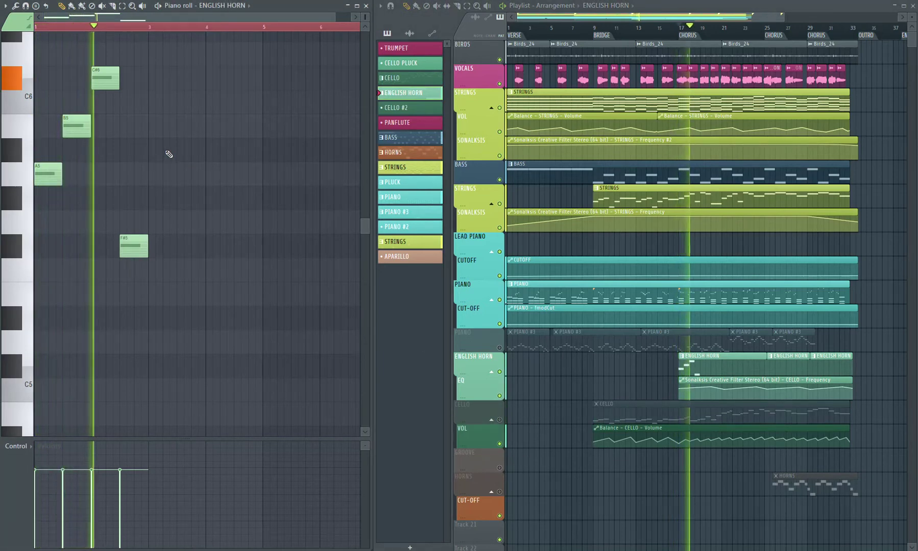
key(space)
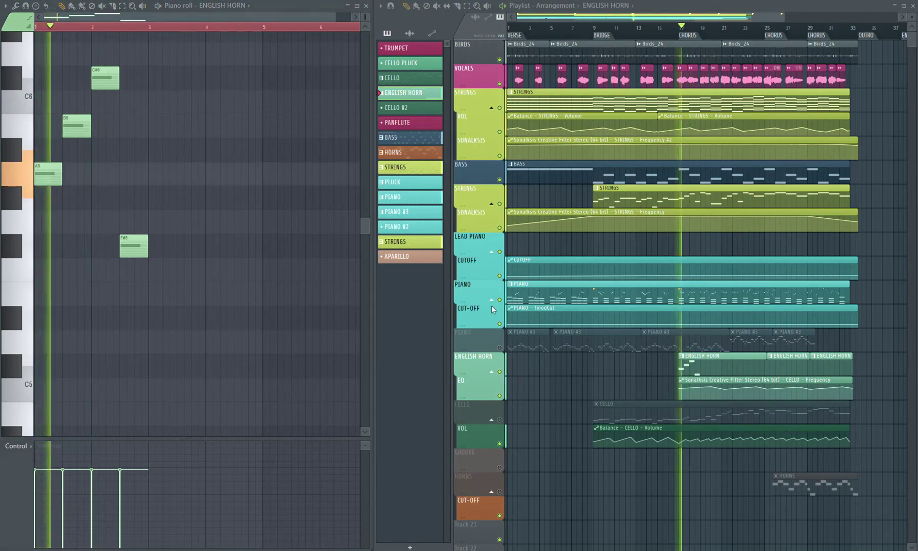
key(space)
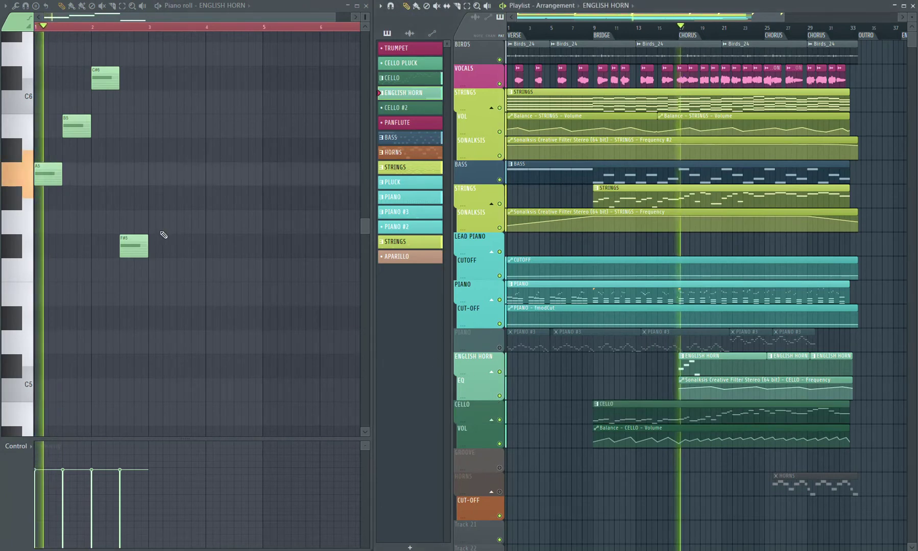
Rewrite the four ENGLISH HORN notes in bars 1 and 2 as E5, G#5, A5 and F#5
key(space)
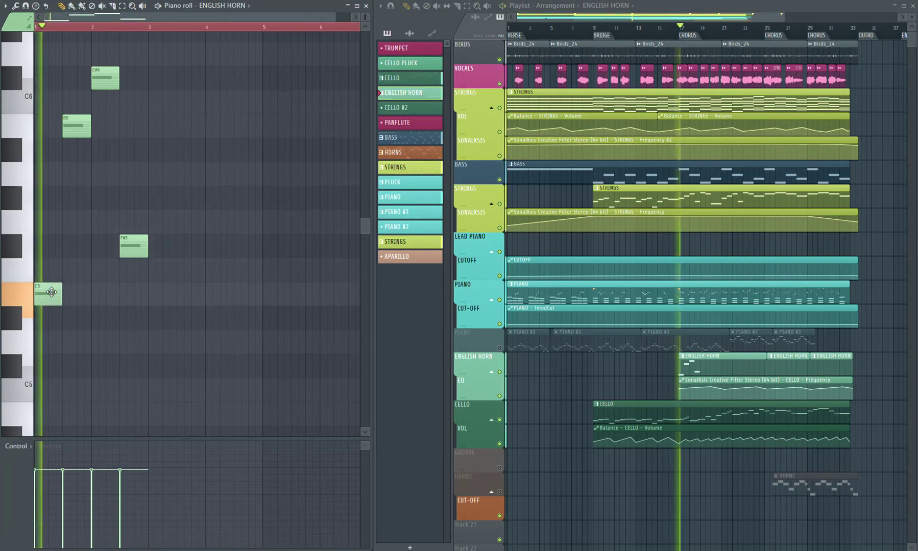
key(space)
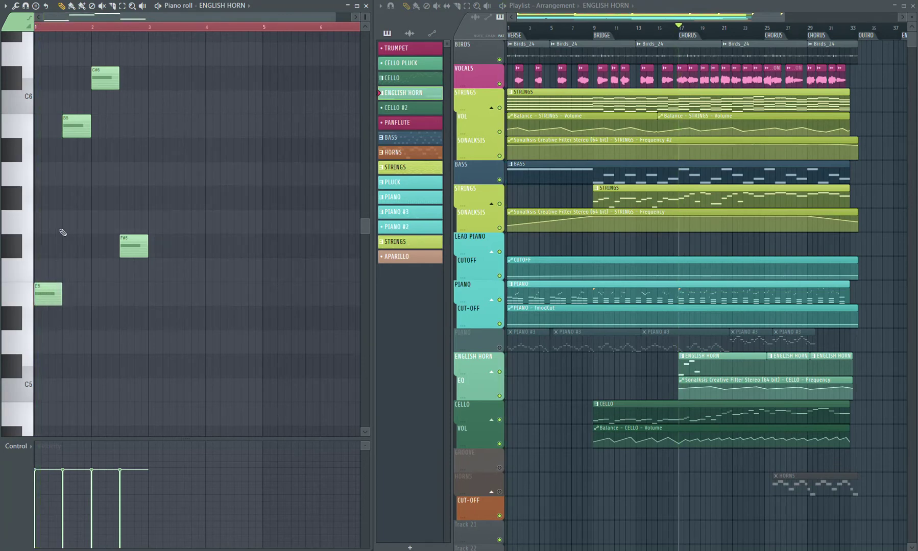
right_click(76, 127)
right_click(104, 78)
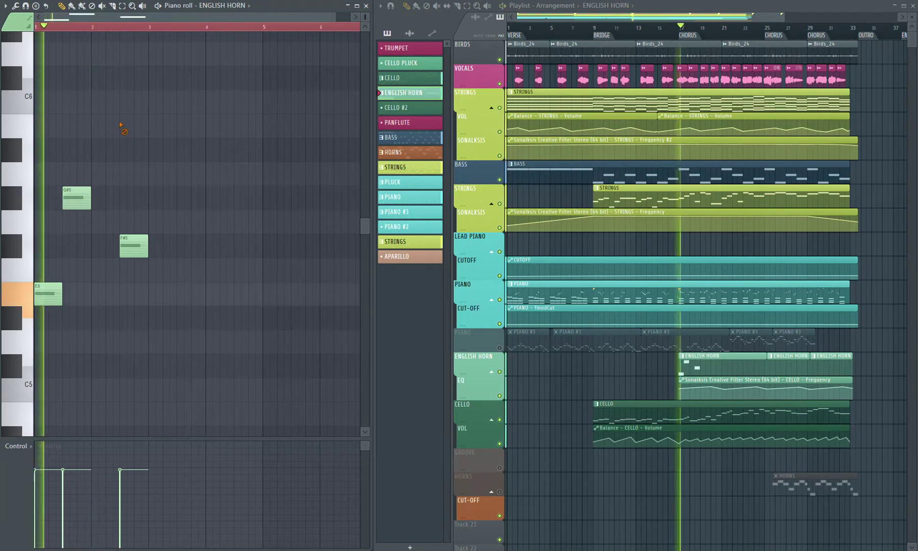
right_click(133, 246)
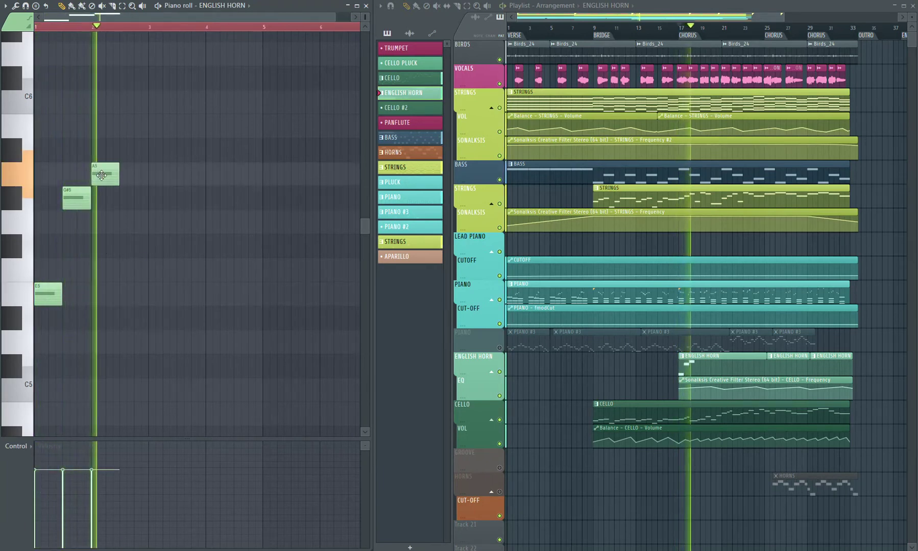
key(space)
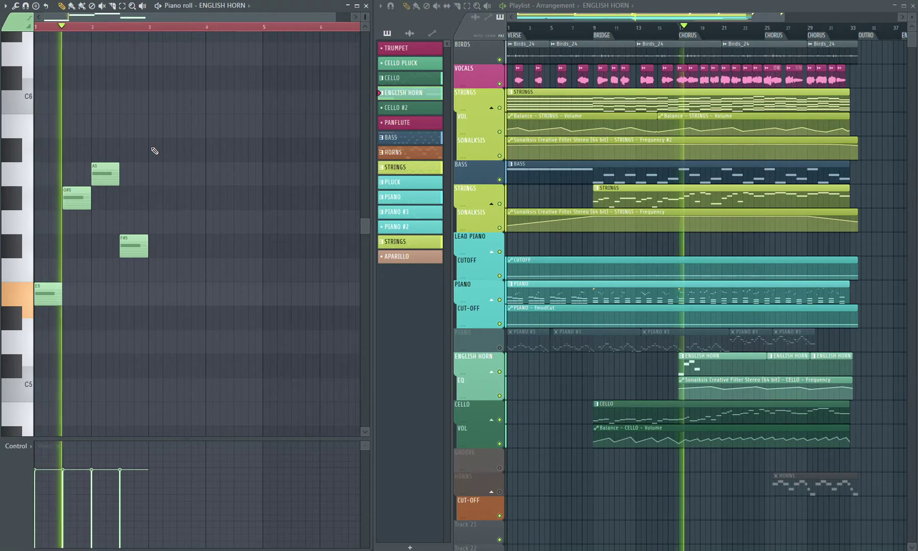
key(space)
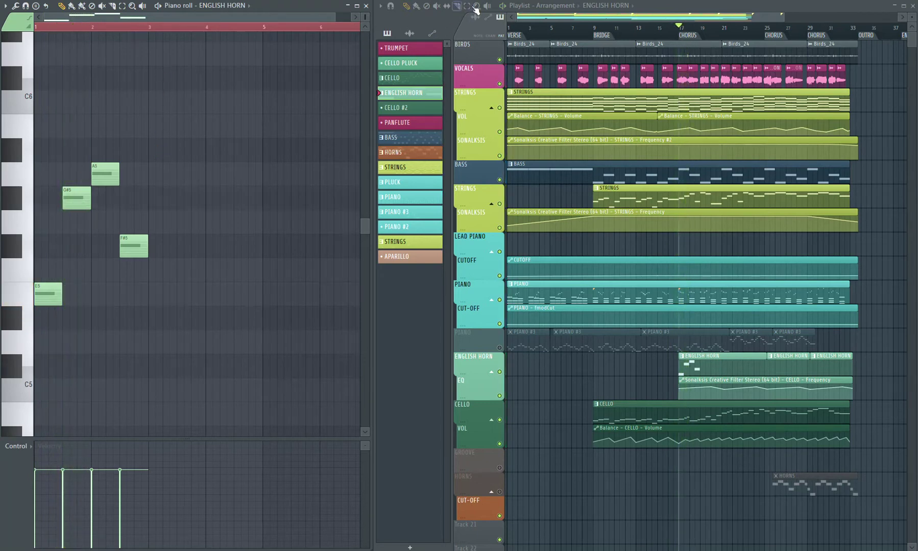
Lower the first ENGLISH HORN note in bar 1 to C#5 while playing the chorus from bar 17
drag(760, 458, 676, 328)
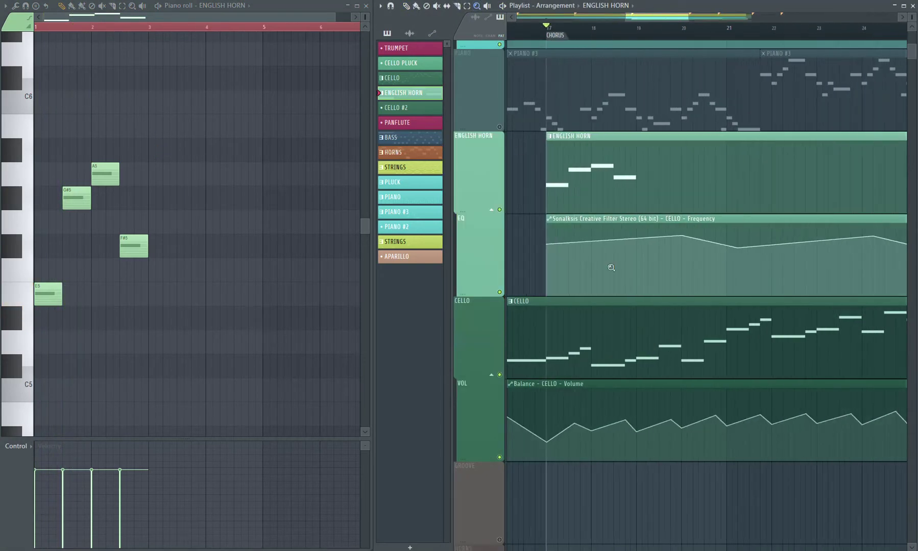
key(space)
key(space)
click(406, 7)
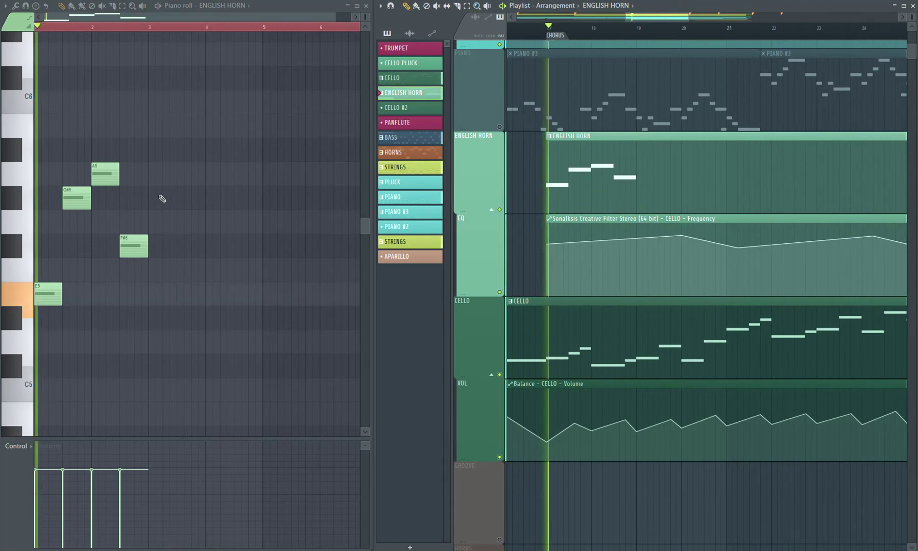
key(space)
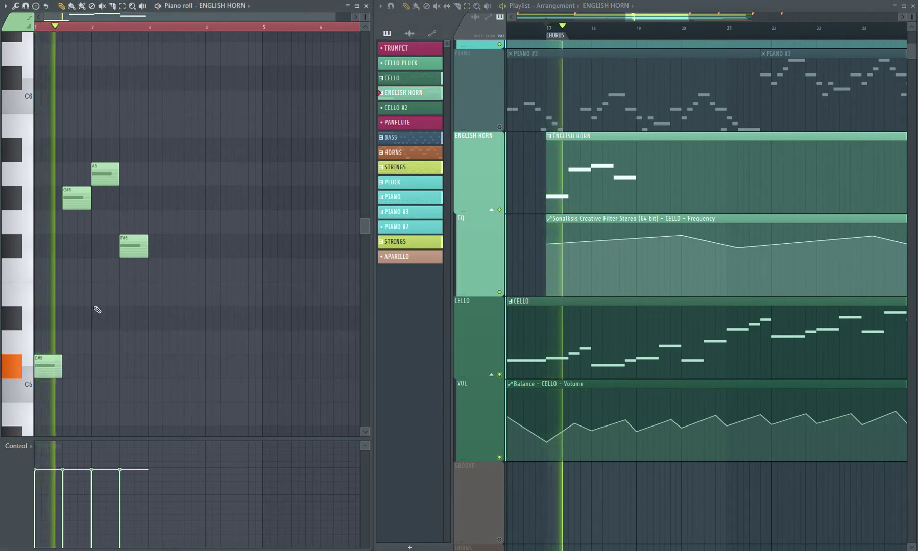
Try D#5, E5 and A5 for the second ENGLISH HORN note in bar 1 and put it back on G#5
key(space)
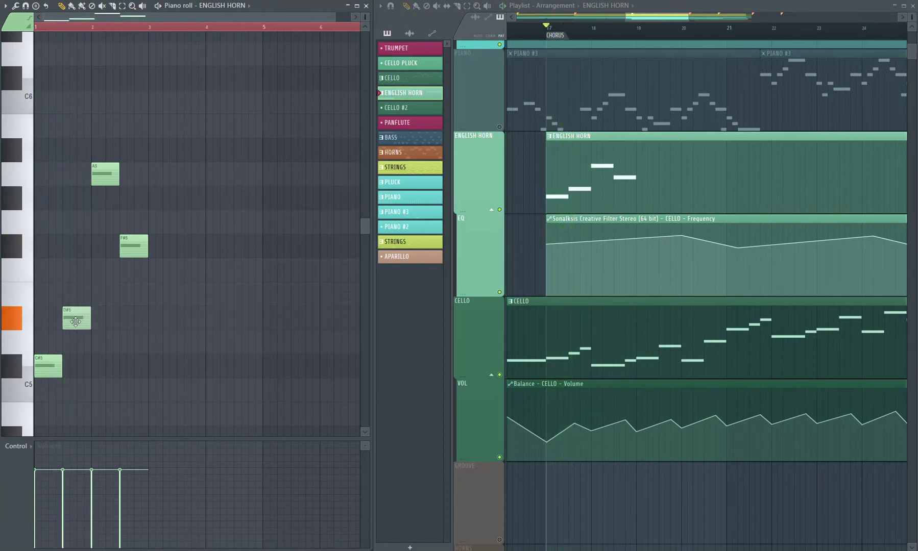
key(space)
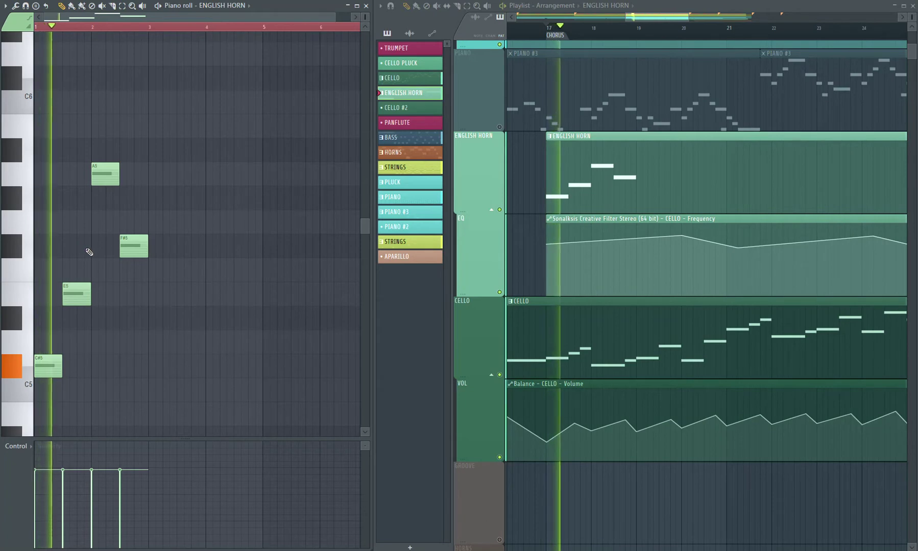
key(space)
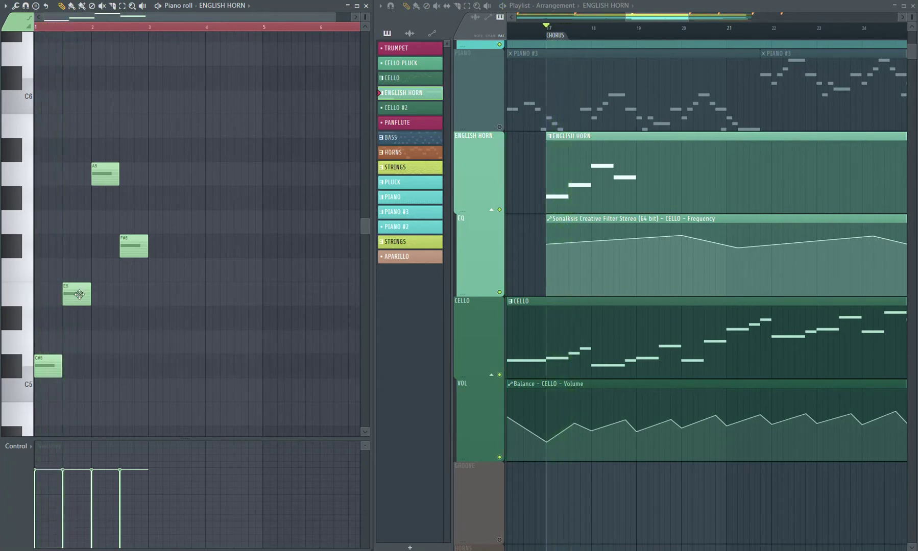
key(space)
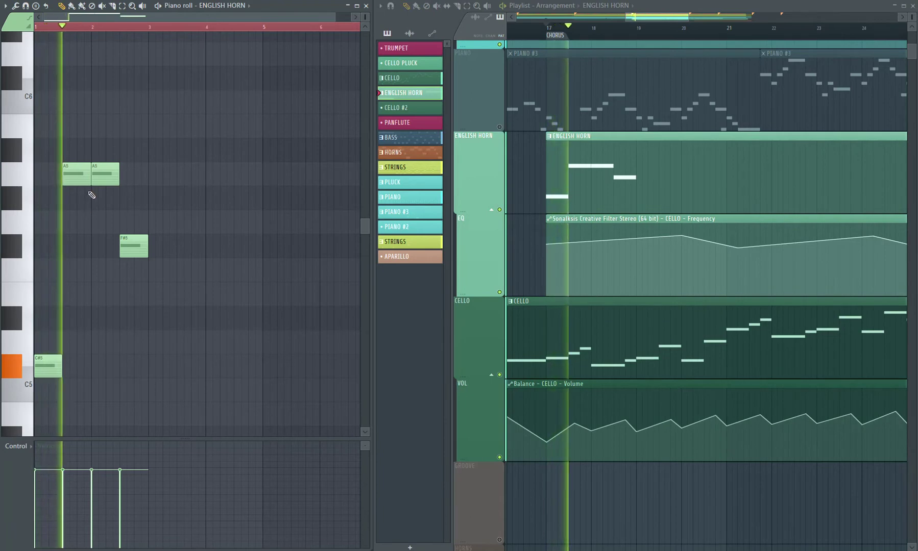
key(space)
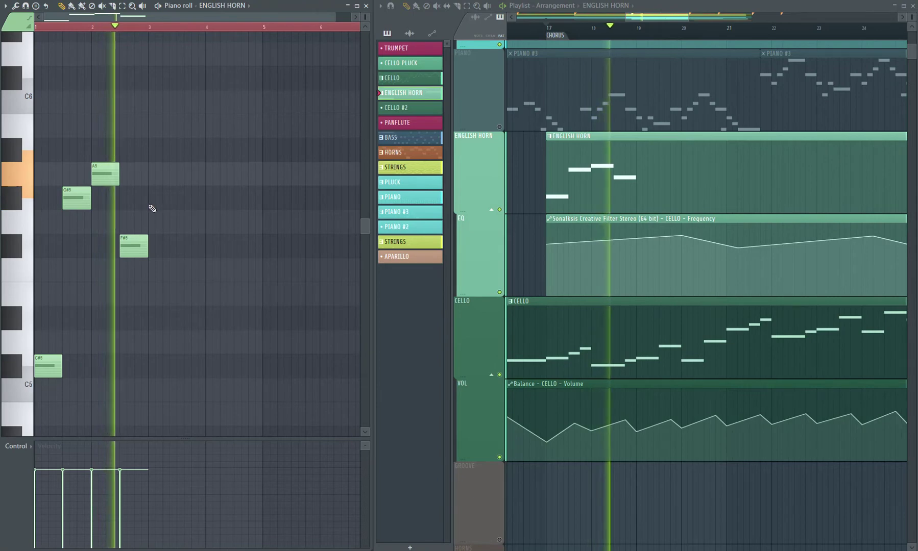
Continue the ENGLISH HORN melody across bars 3 and 4 with half-bar notes D5, A5, E5 and B5
click(152, 318)
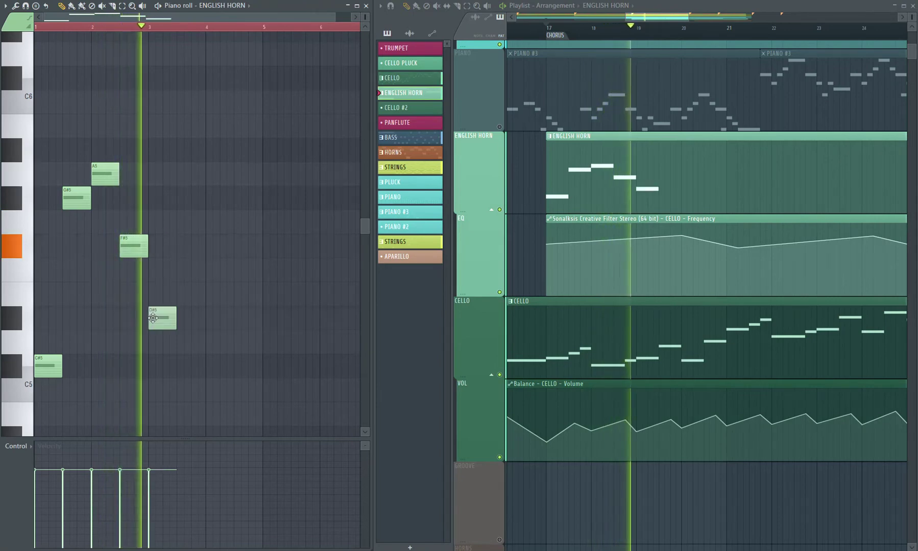
key(space)
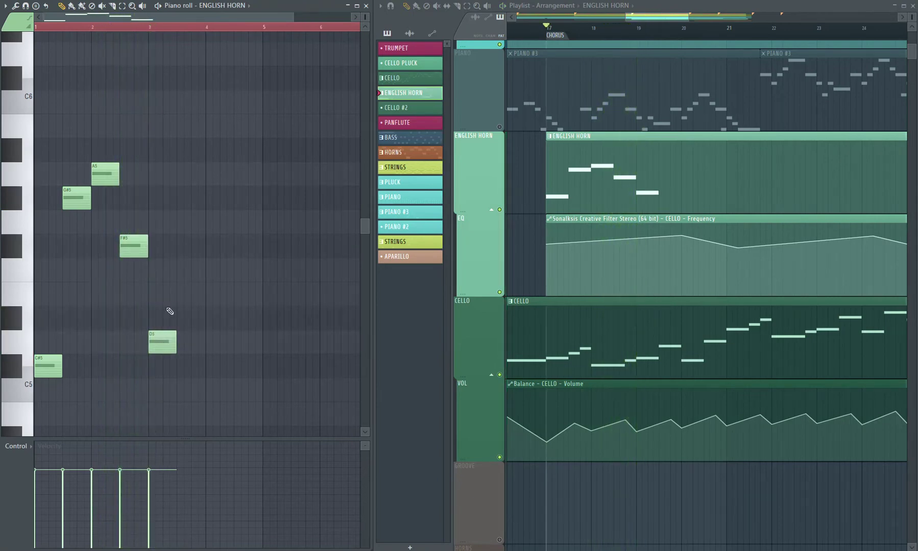
key(space)
click(147, 26)
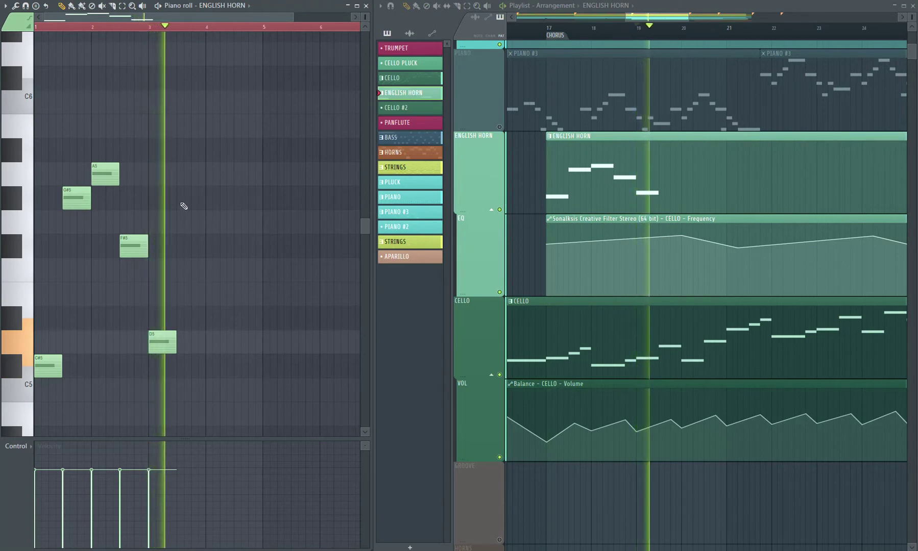
click(185, 174)
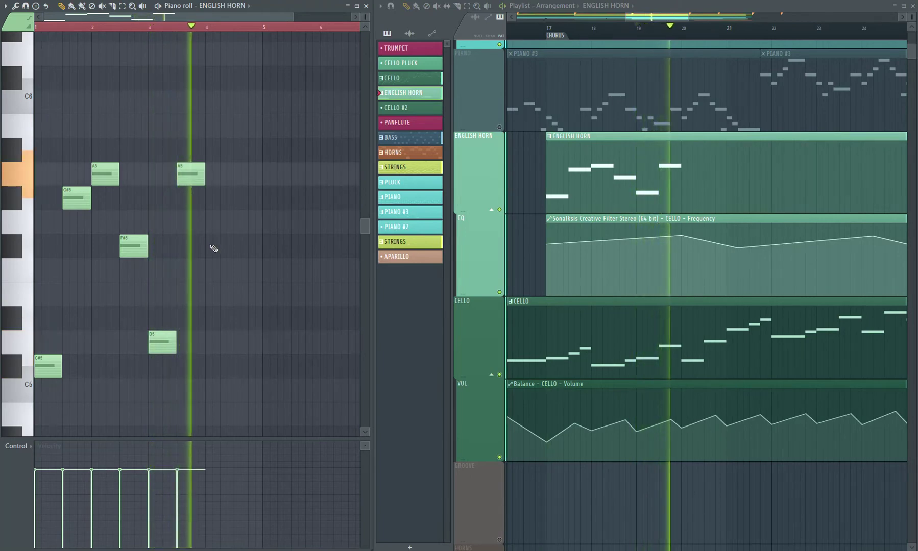
click(217, 198)
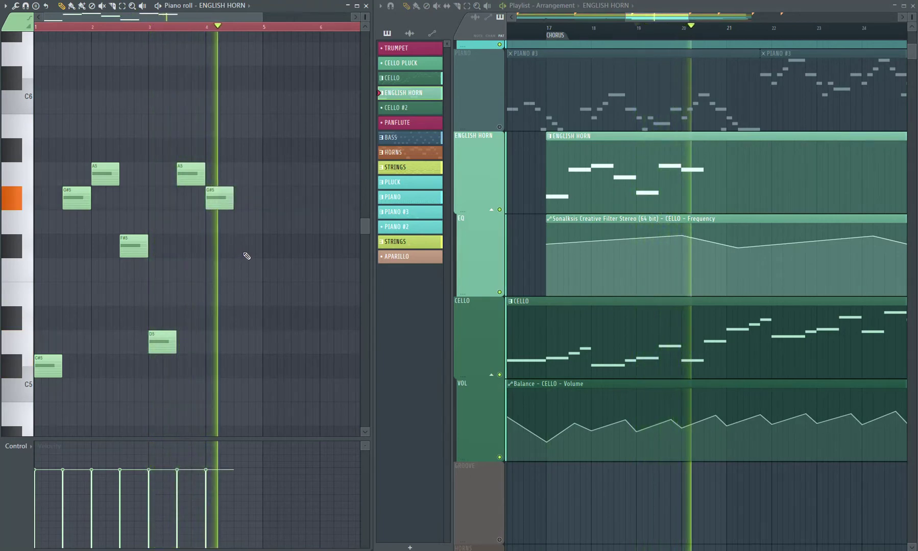
key(space)
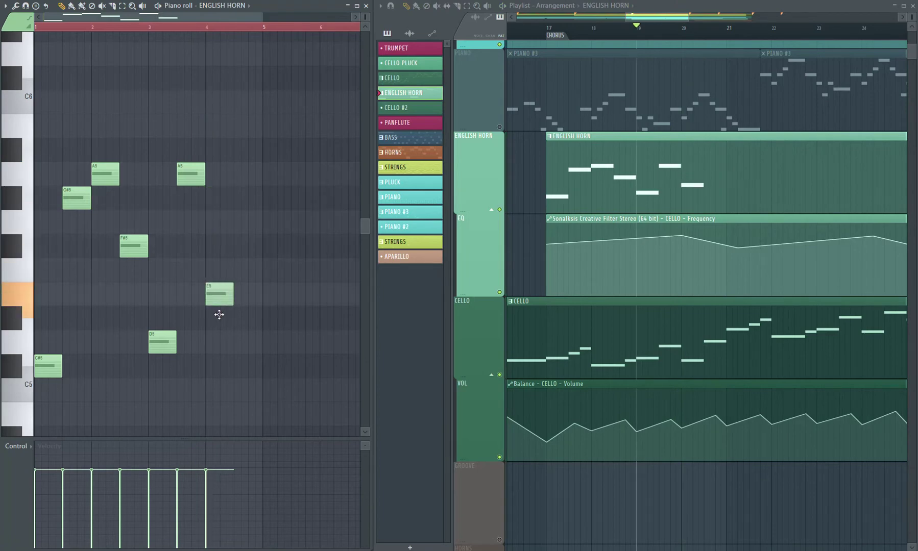
key(space)
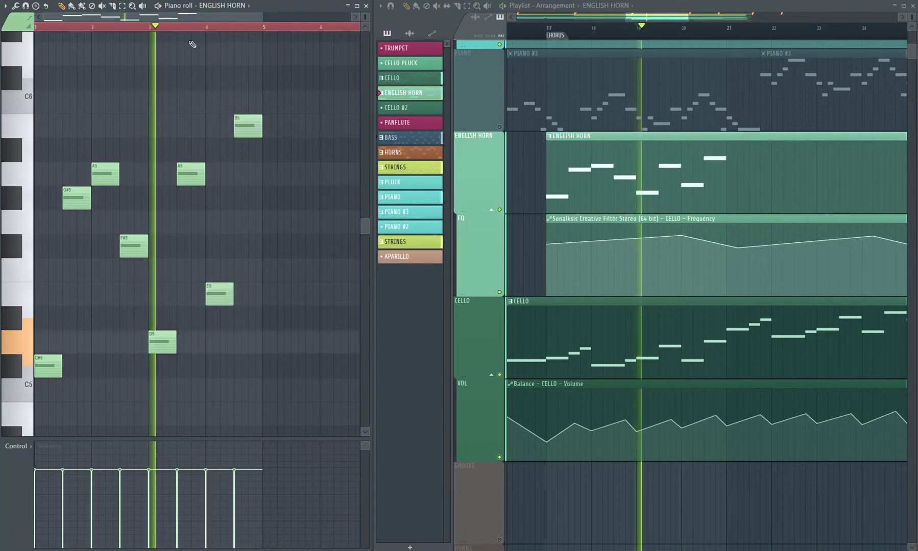
Select all the ENGLISH HORN notes of bars 1 to 4 and copy them to bars 5 to 8
scroll(188, 23, right, 2)
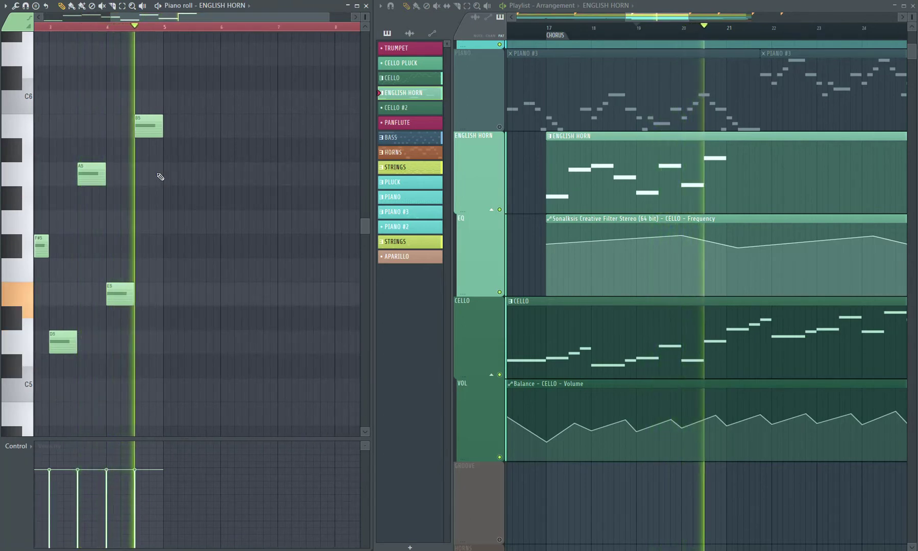
key(space)
drag(235, 91, 28, 403)
drag(56, 362, 286, 366)
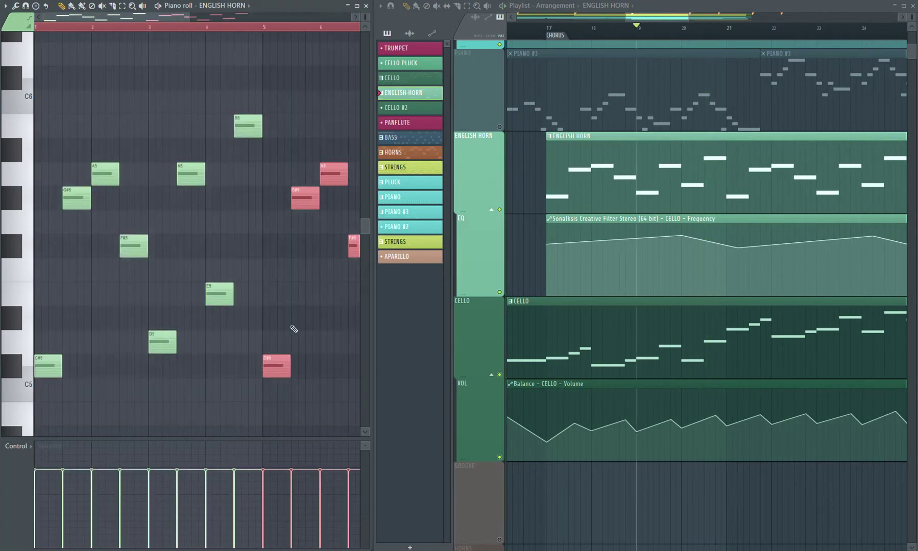
Play the copied phrase from bar 5 with its notes deselected and lower the second note of bar 5 to E5
click(270, 27)
key(space)
drag(164, 19, 272, 18)
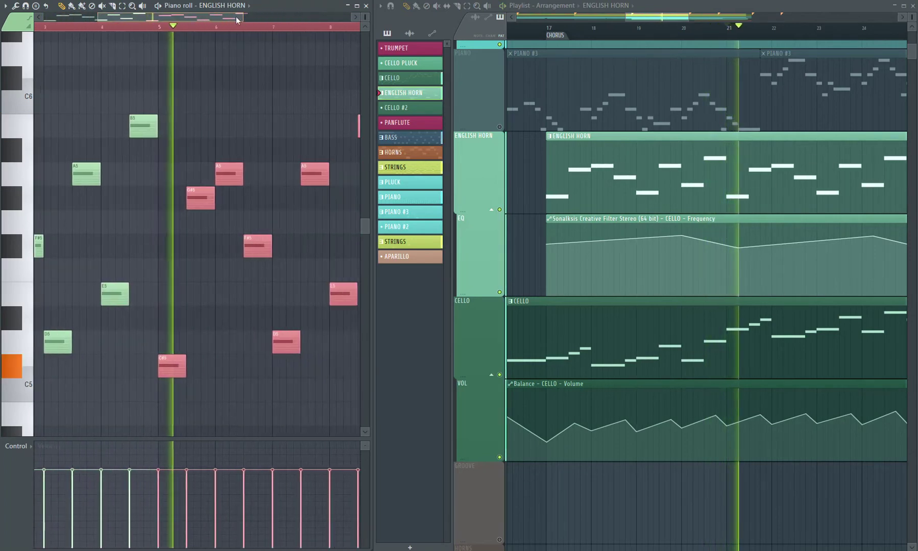
key(ctrl+d)
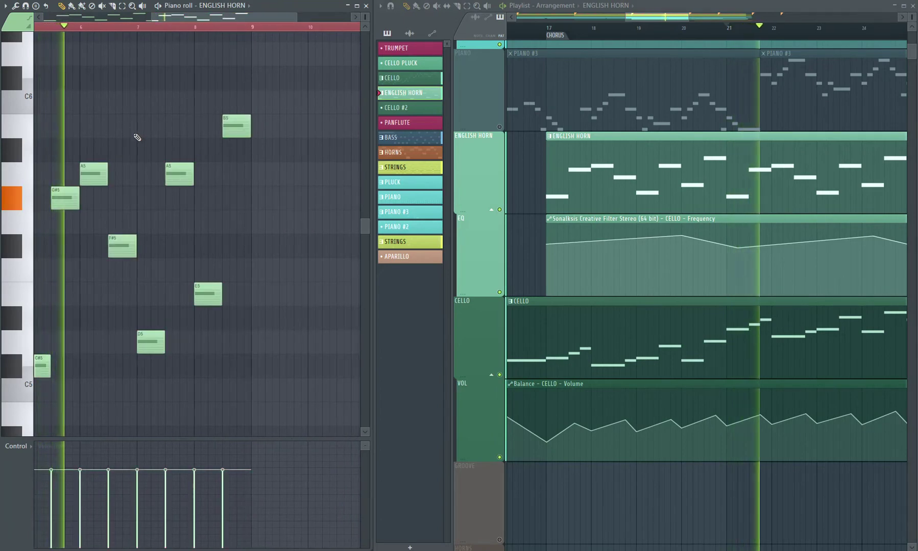
key(space)
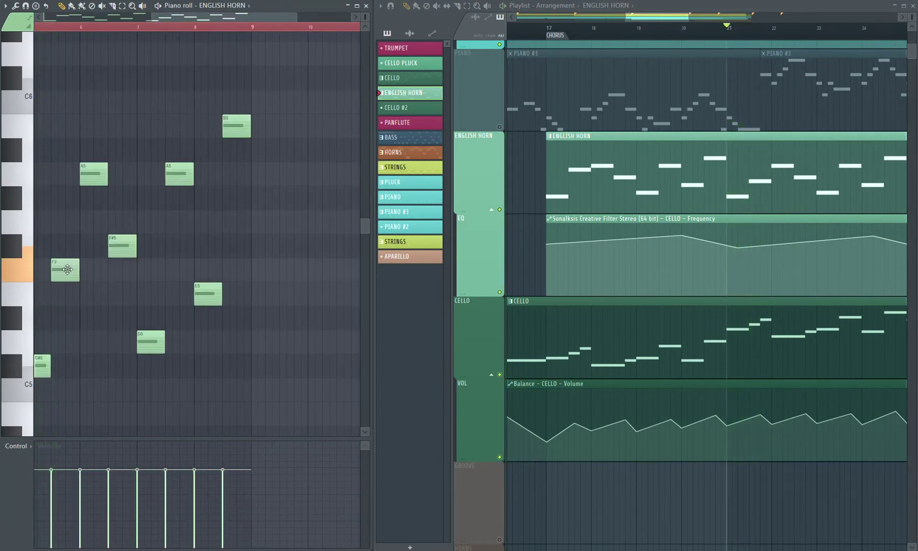
key(space)
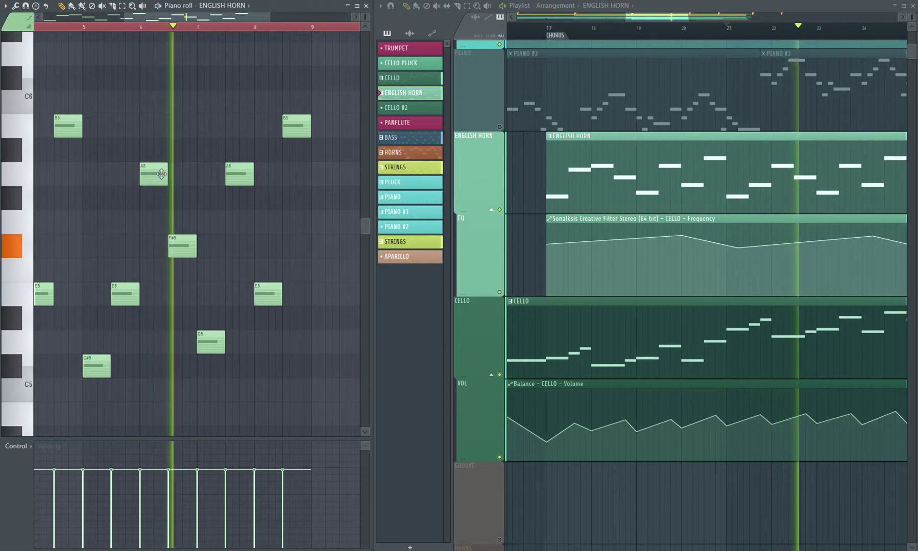
Try G#5 and F#5 for the first ENGLISH HORN note of bar 6, auditioning each
key(space)
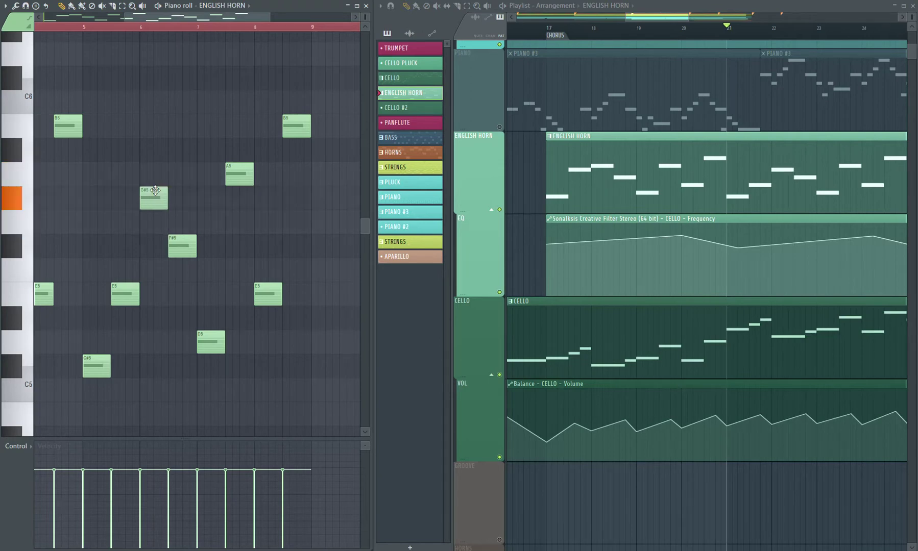
key(space)
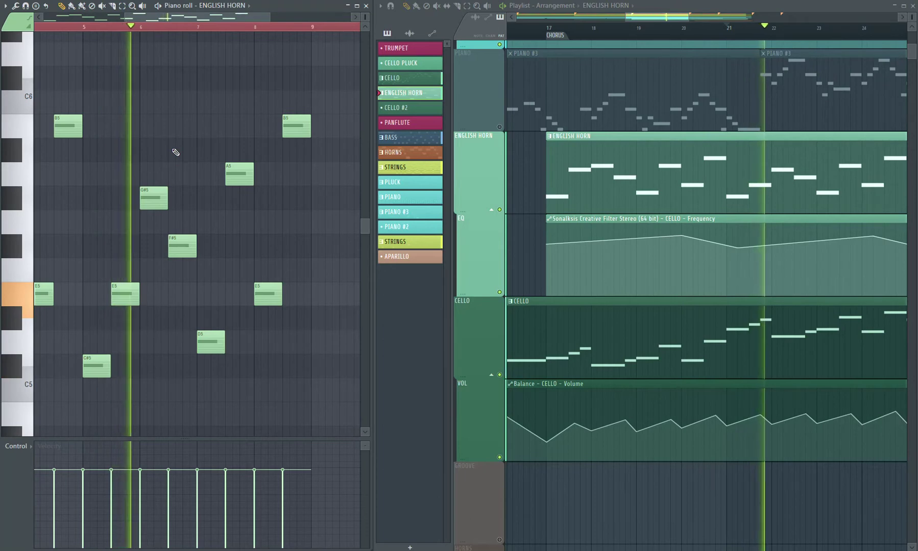
key(space)
click(154, 198)
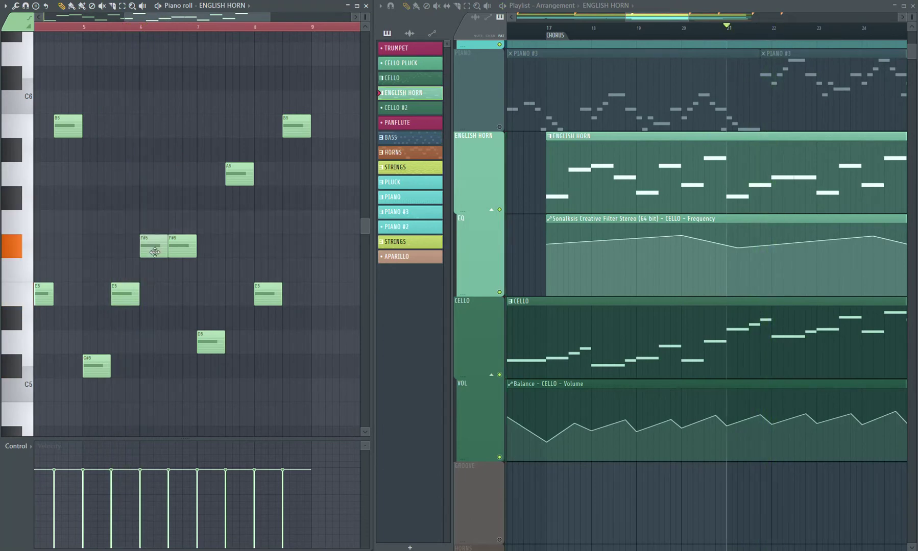
key(space)
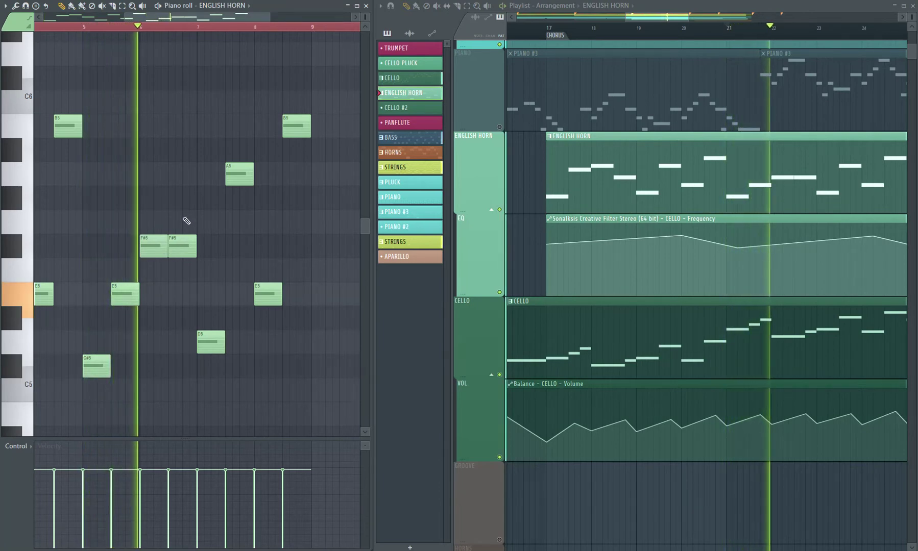
Replace the half-bar ENGLISH HORN notes in bars 6, 7 and 8 with one-bar notes A5, D5 and A5
key(space)
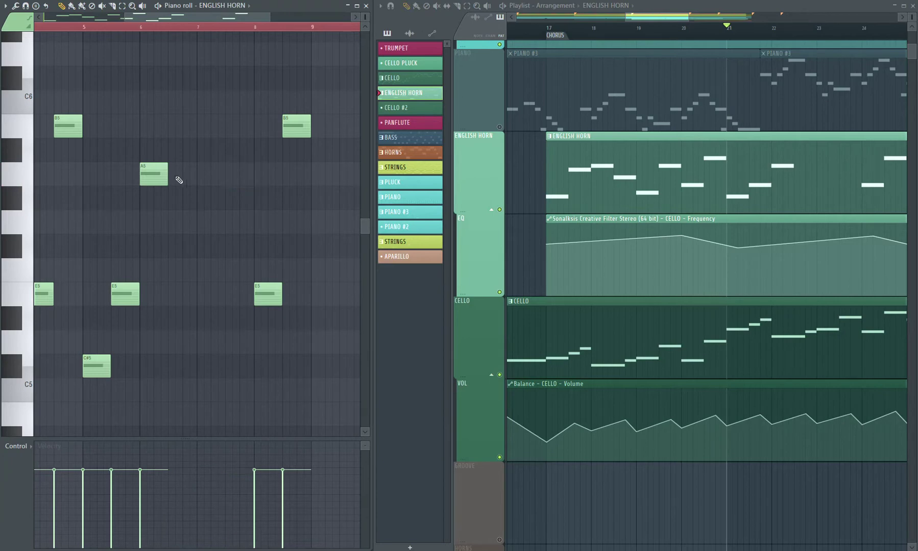
key(space)
drag(167, 175, 253, 173)
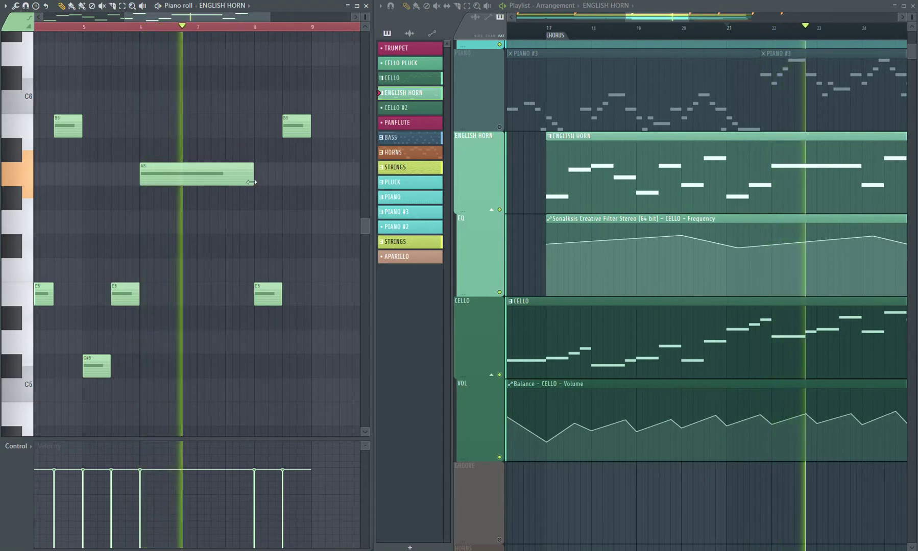
key(space)
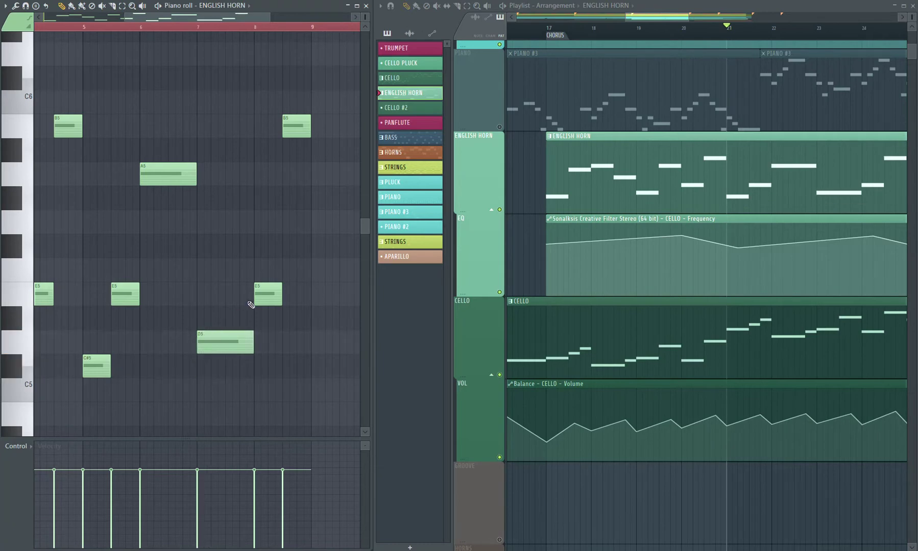
right_click(285, 130)
key(space)
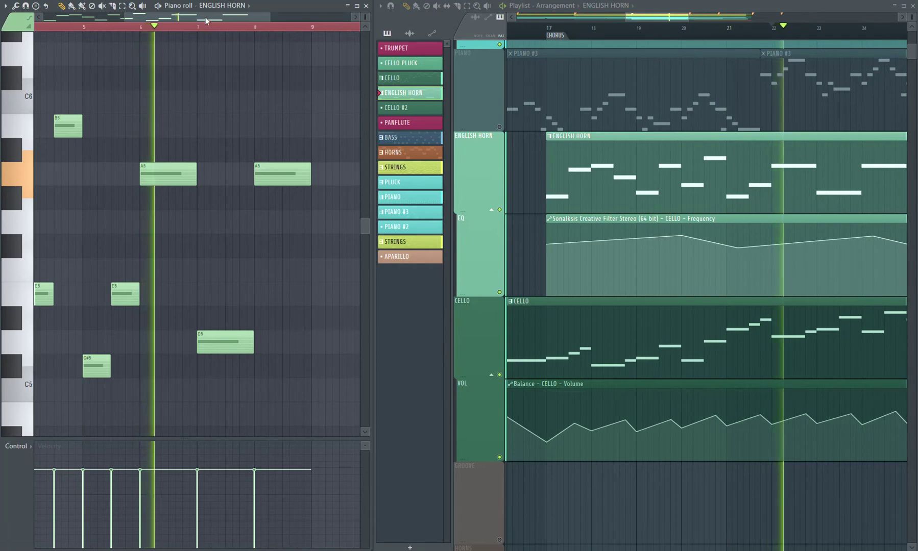
Lower the velocities of the three long ENGLISH HORN notes in bars 6 to 8, with bar 6 the softest
drag(217, 16, 238, 20)
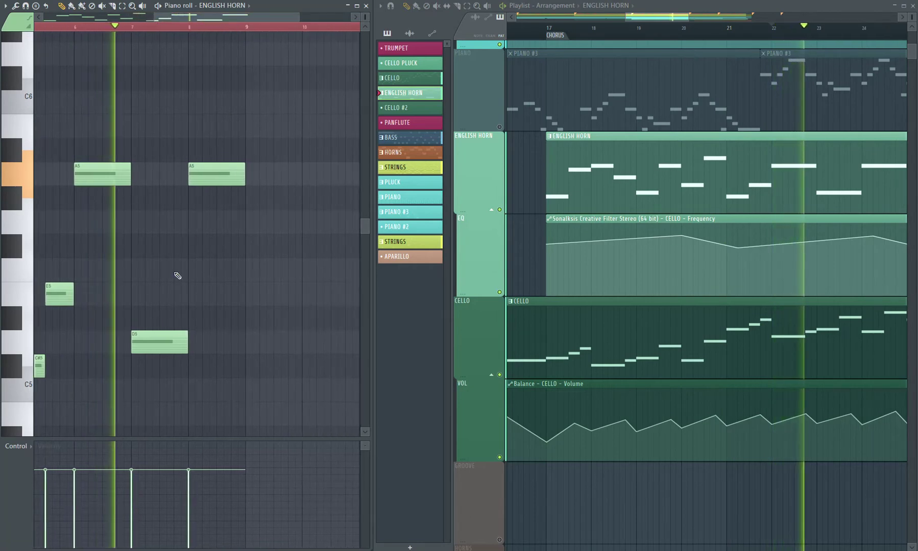
click(74, 503)
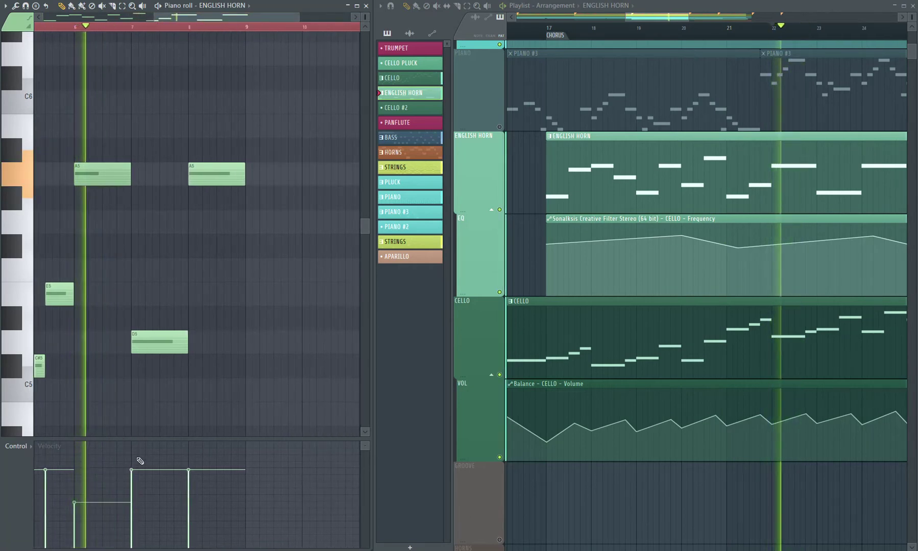
click(132, 479)
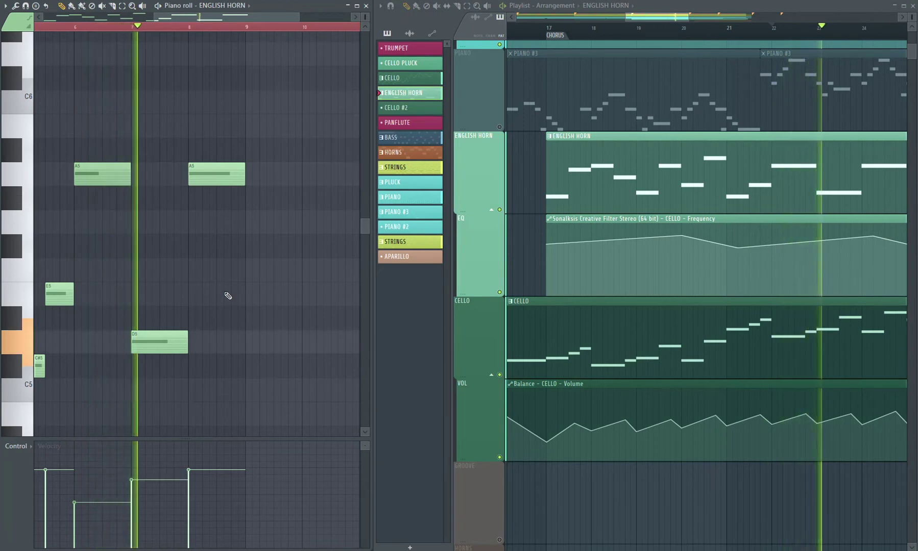
drag(189, 470, 190, 493)
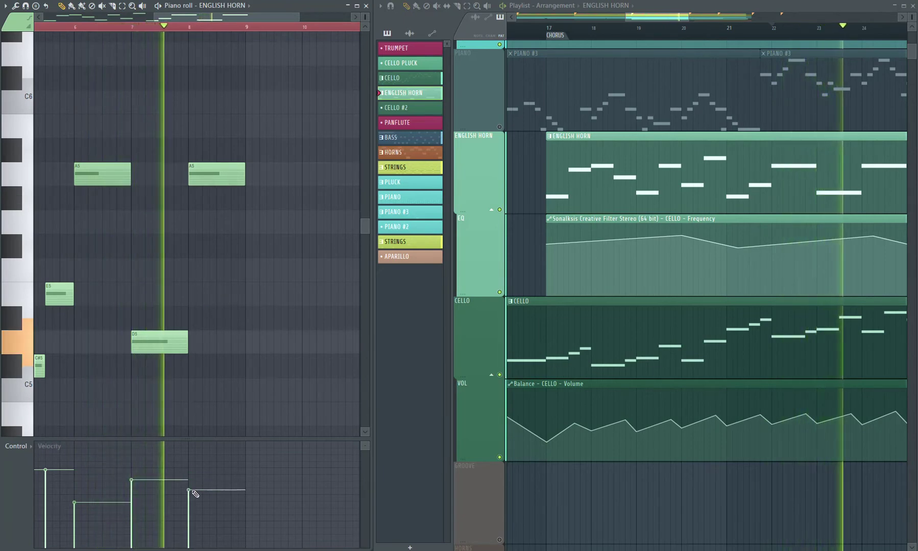
Raise the long ENGLISH HORN note in bar 8 to B5 and set the playback position back to bar 5
drag(214, 171, 213, 123)
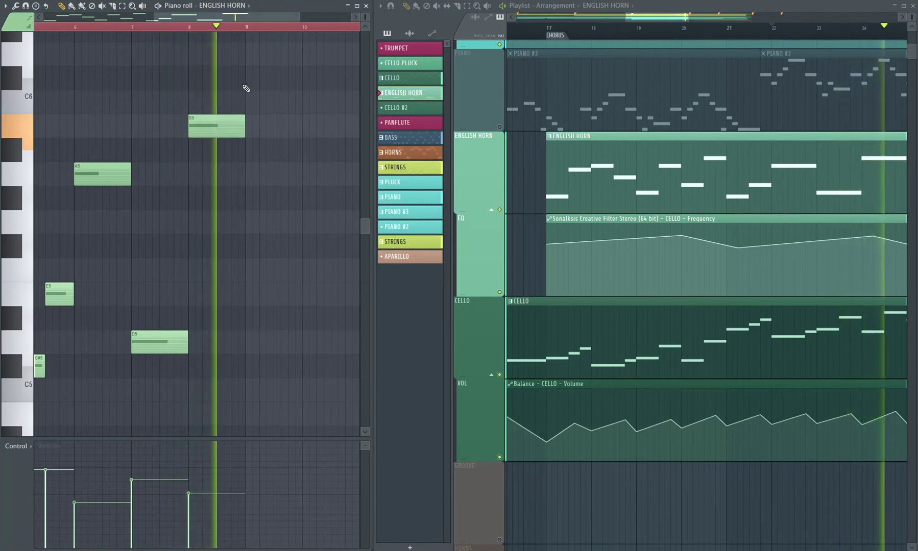
key(space)
drag(259, 19, 177, 34)
click(148, 30)
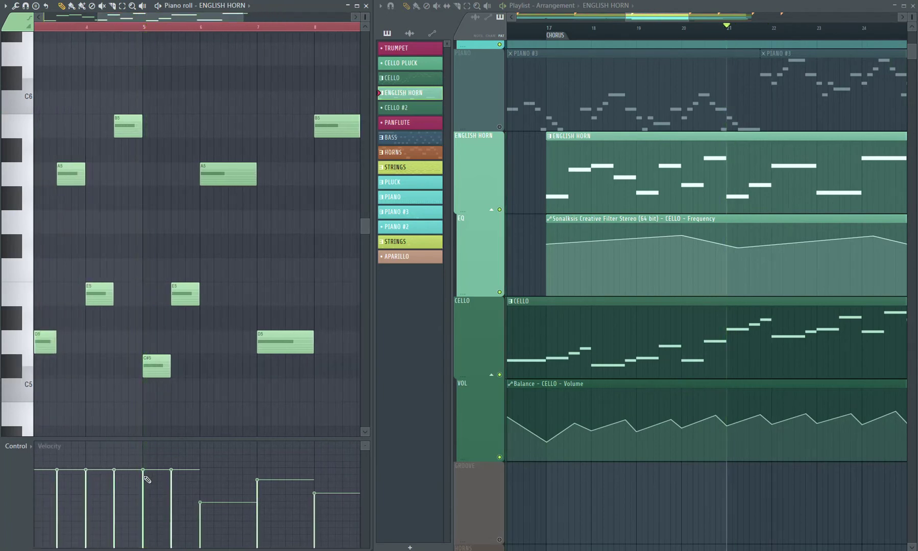
Vary the velocities of the half-bar ENGLISH HORN notes in bars 1 to 5 during playback and raise the bar 6 note's velocity to match bar 8
key(space)
scroll(105, 33, down, 2)
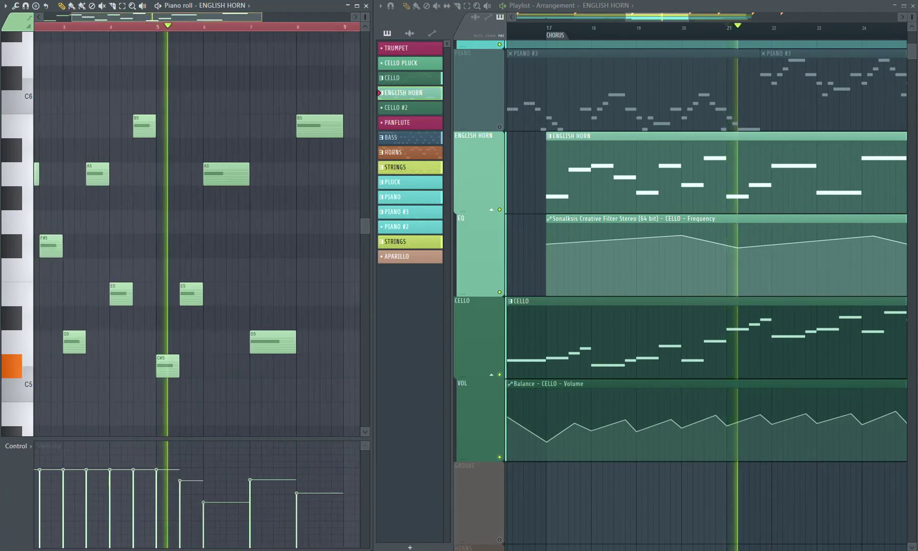
key(space)
drag(43, 30, 22, 30)
key(space)
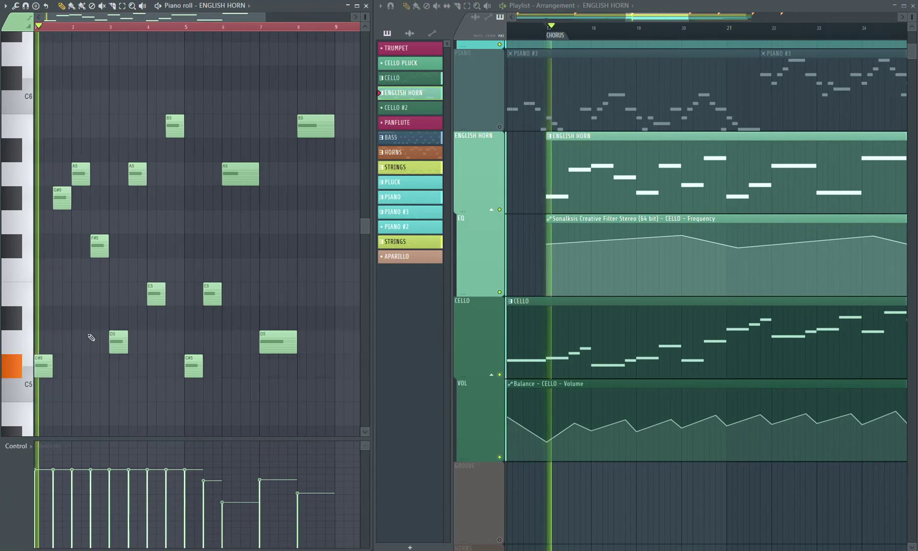
mouse_move(59, 473)
mouse_down()
mouse_move(55, 480)
mouse_move(72, 490)
mouse_move(94, 476)
mouse_up()
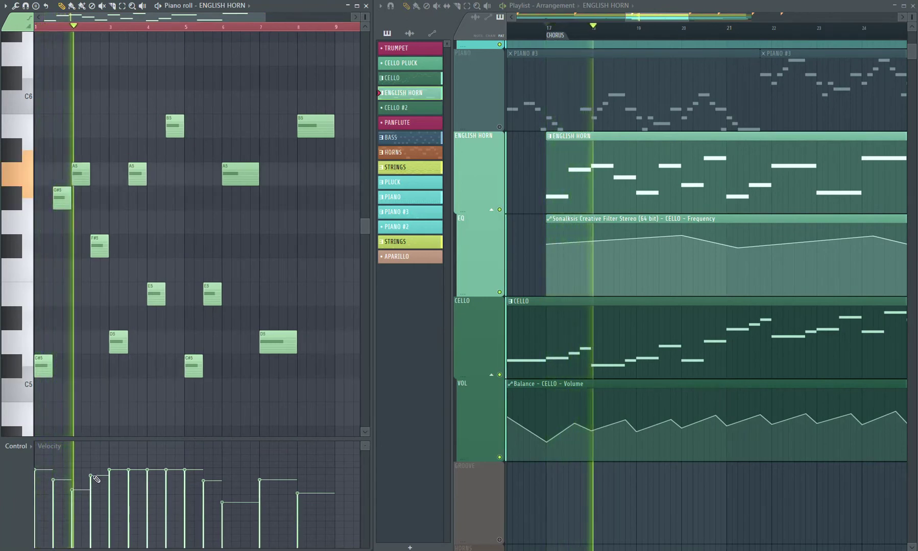
mouse_move(72, 493)
mouse_down()
mouse_move(75, 480)
mouse_move(127, 476)
mouse_move(136, 486)
mouse_move(156, 475)
mouse_move(171, 489)
mouse_move(190, 477)
mouse_up()
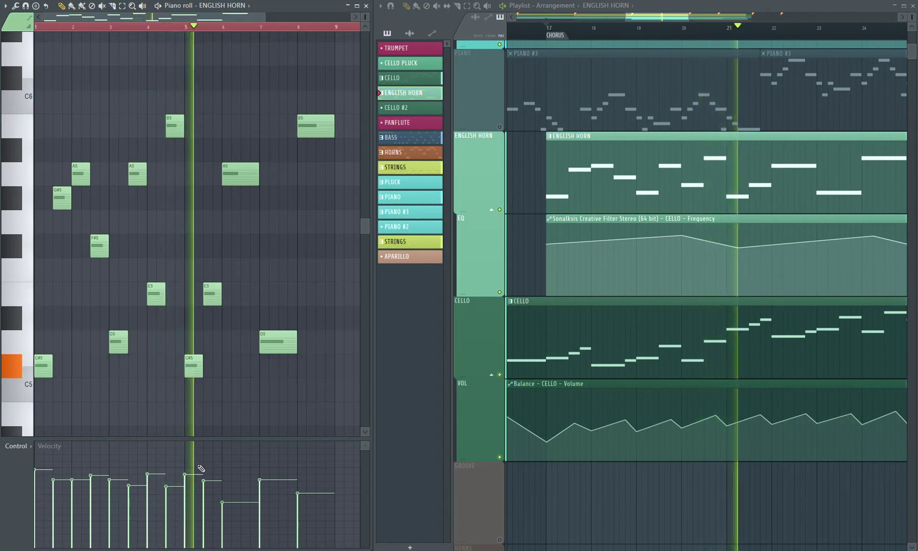
click(225, 499)
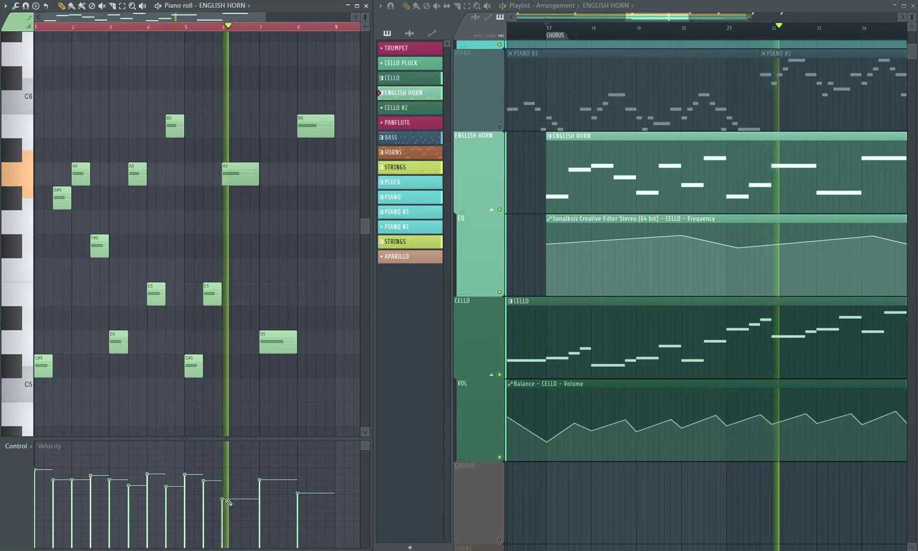
drag(225, 499, 227, 494)
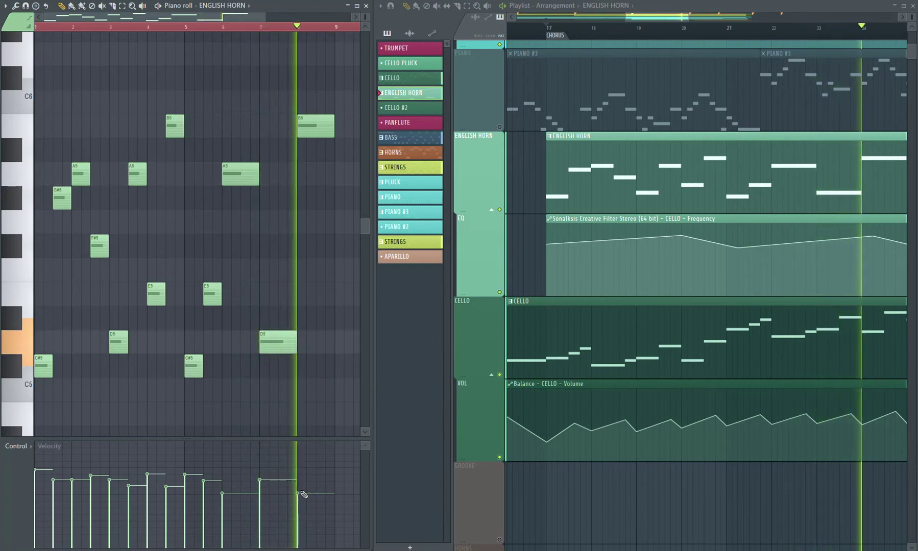
Duplicate the eight-bar ENGLISH HORN melody into bars 9 to 16 and play the arrangement from just before the bar 25 chorus
drag(265, 16, 351, 17)
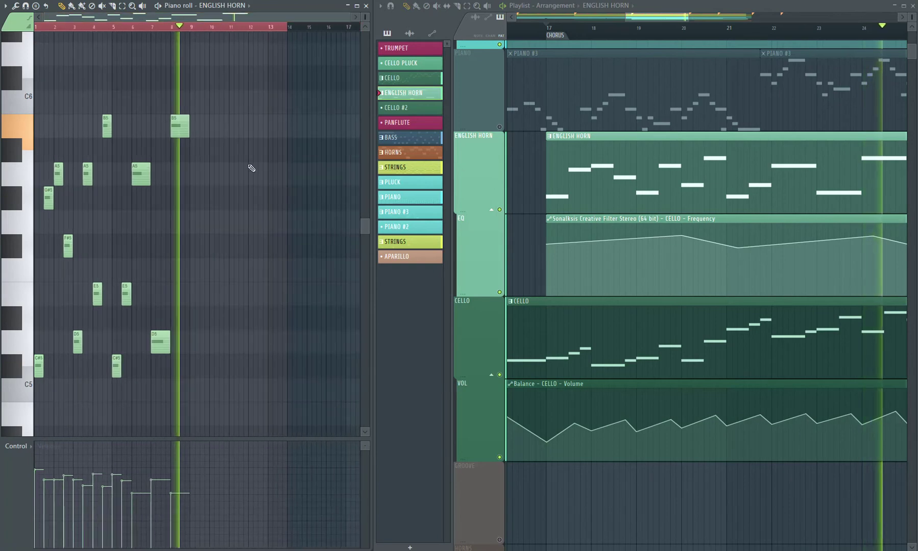
key(space)
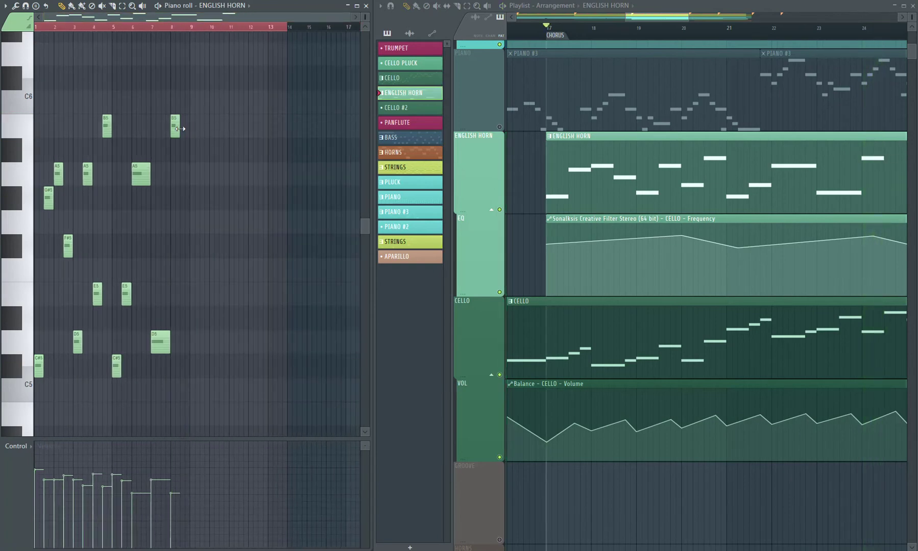
click(765, 29)
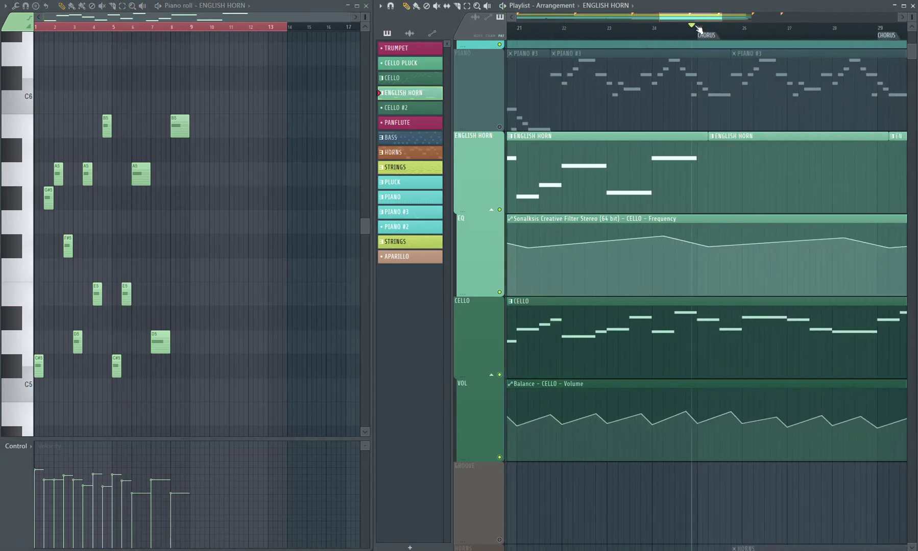
drag(254, 89, 191, 367)
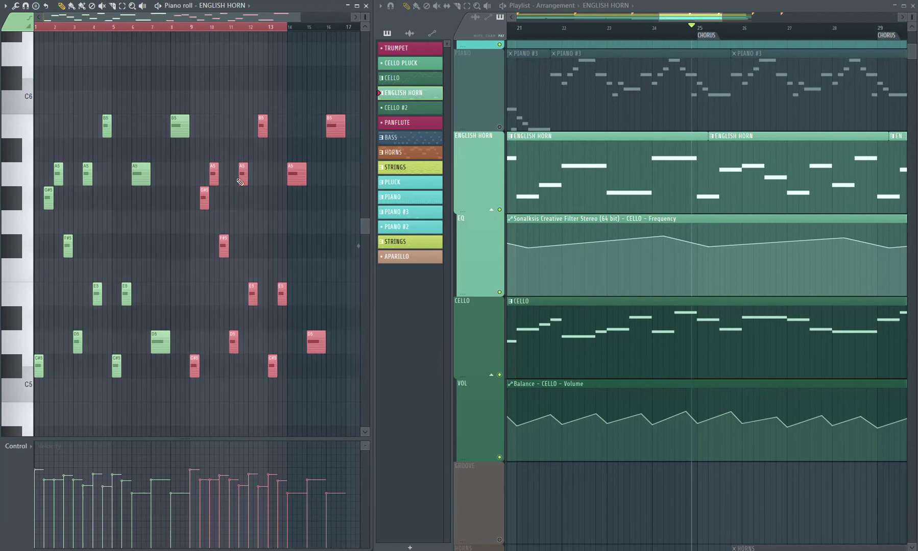
key(space)
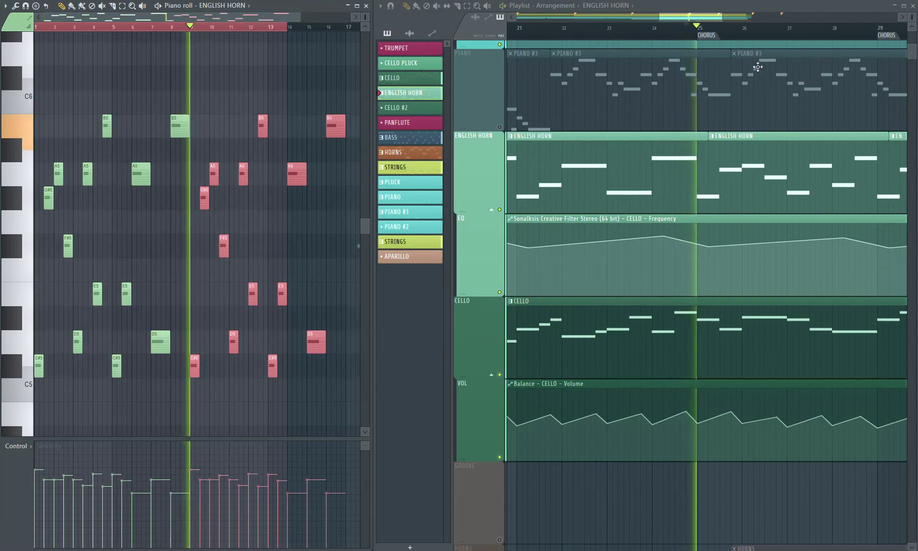
Delete the two repeated ENGLISH HORN clips after bar 25 and extend the first clip to just past bar 30 of the arrangement
key(space)
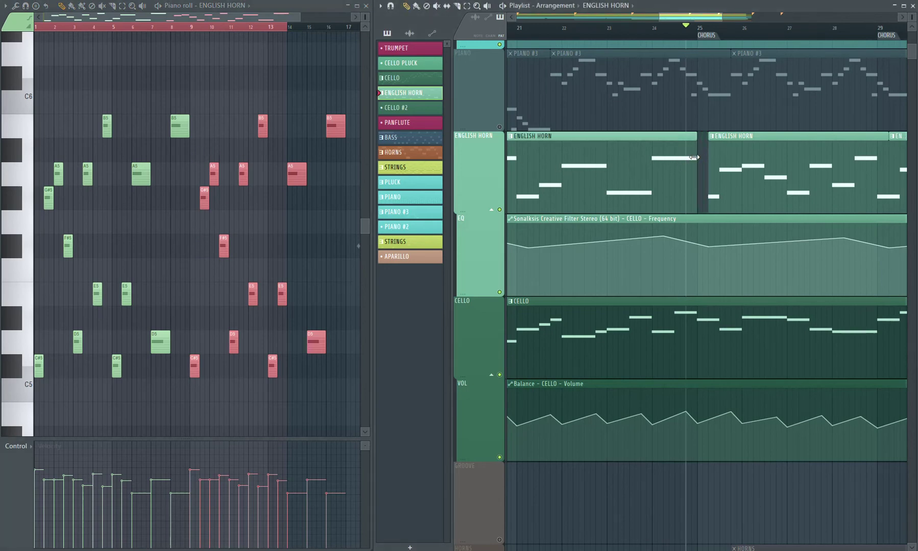
right_click(729, 171)
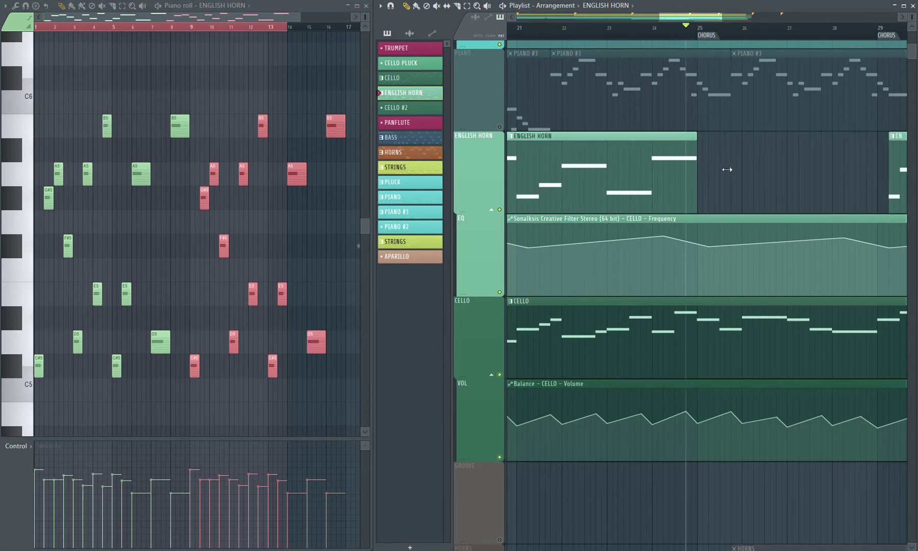
drag(727, 169, 903, 172)
right_click(894, 184)
key(space)
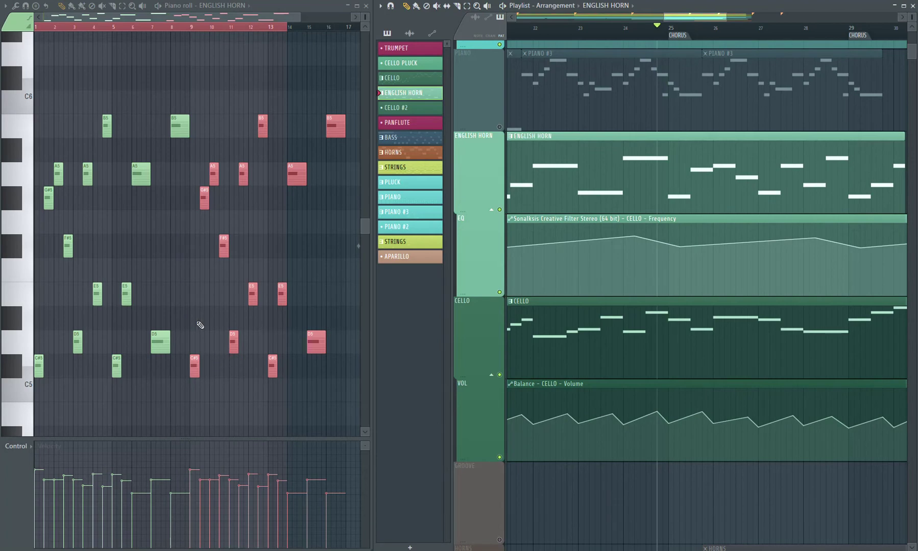
Raise the first ENGLISH HORN note of bar 9 to A5, muting the track briefly to hear the other parts alone
click(500, 210)
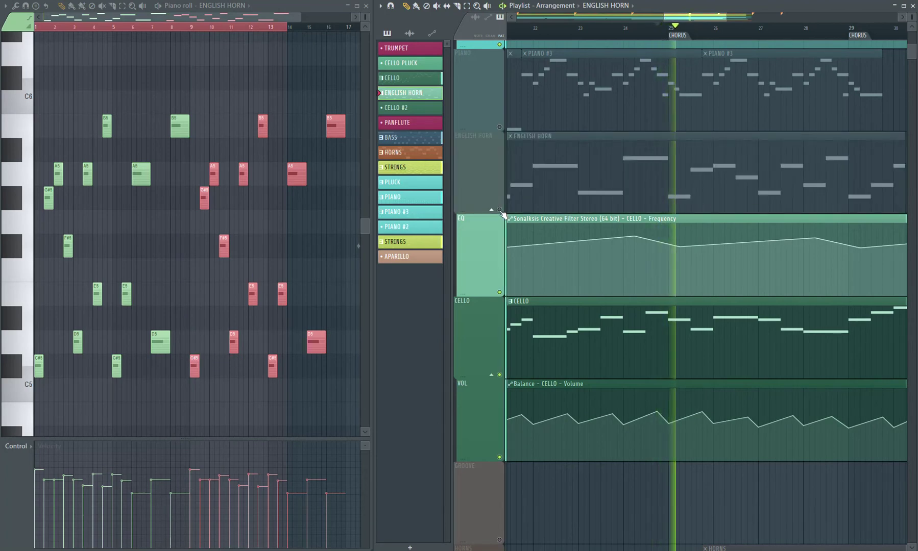
click(214, 343)
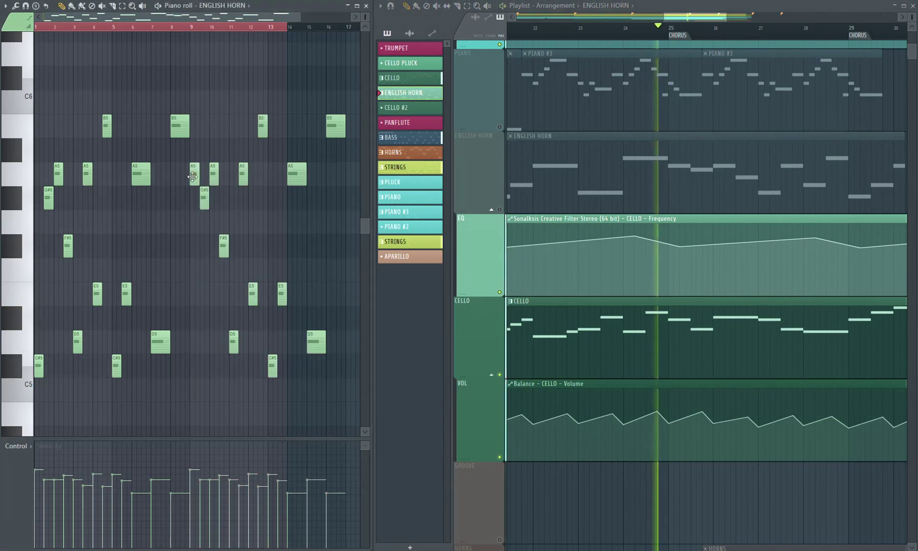
click(499, 209)
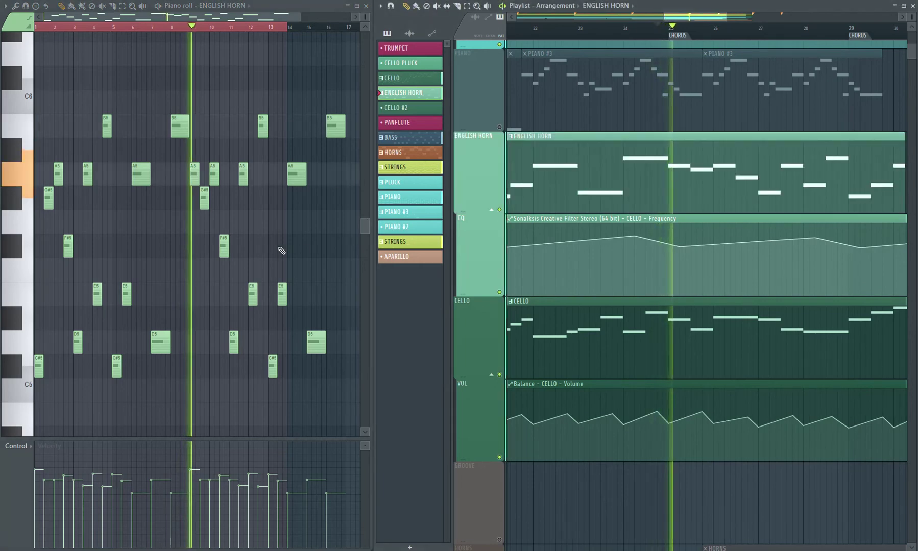
Move the first ENGLISH HORN note of bar 11 up to A5 after auditioning the second half of the melody
click(132, 6)
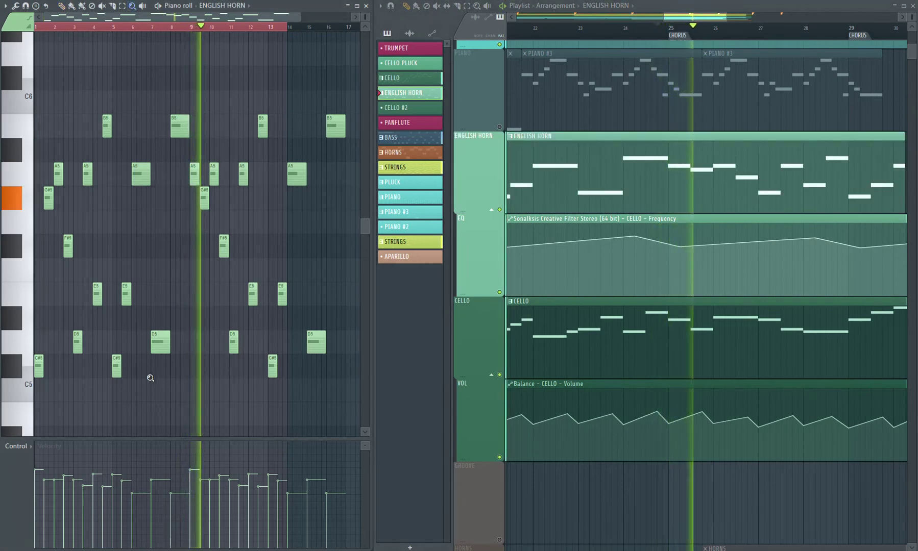
drag(148, 437, 352, 45)
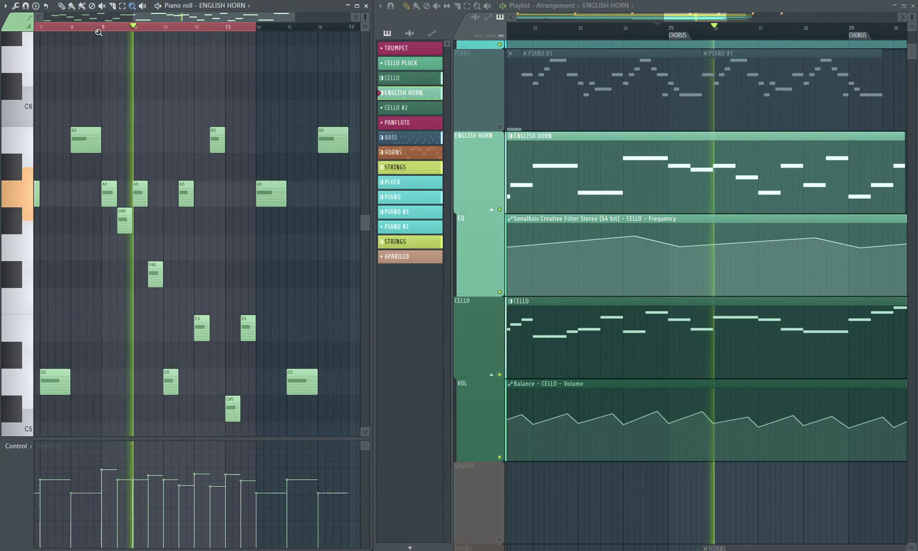
click(61, 6)
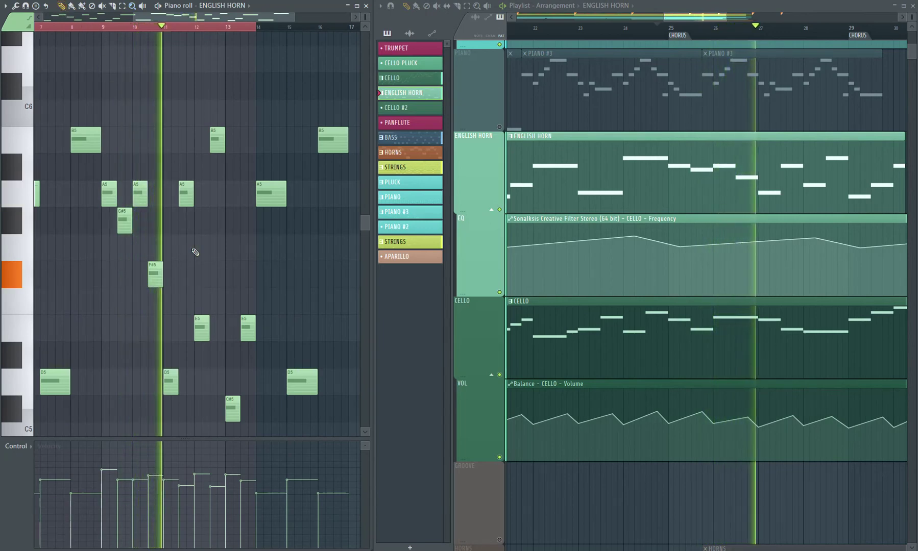
key(space)
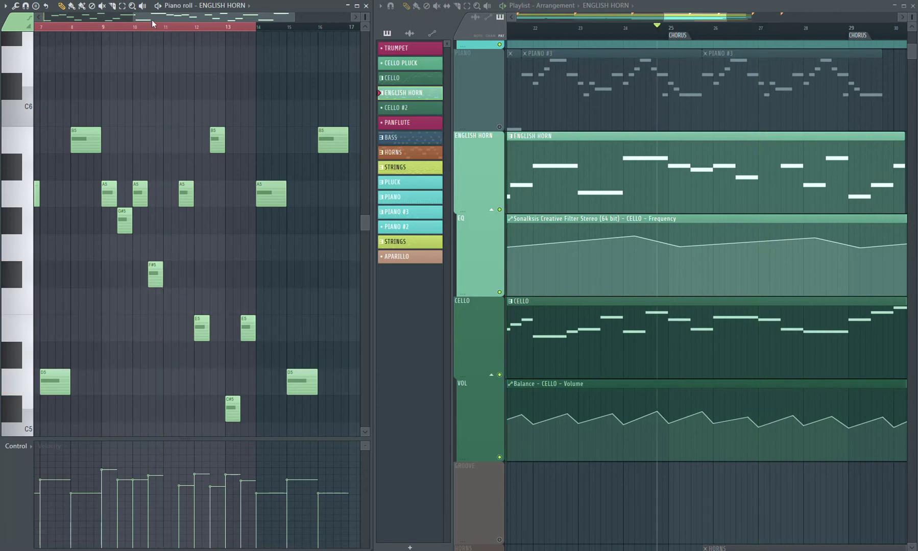
click(153, 23)
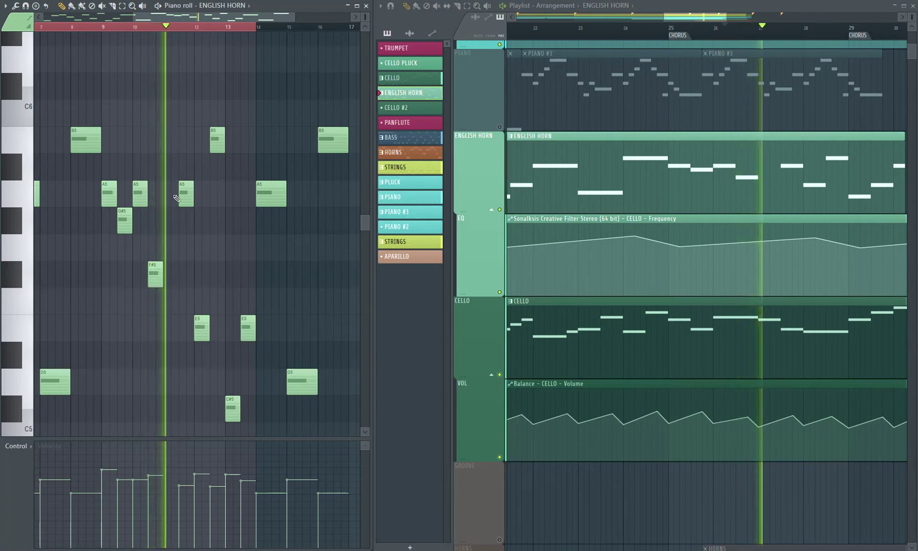
key(space)
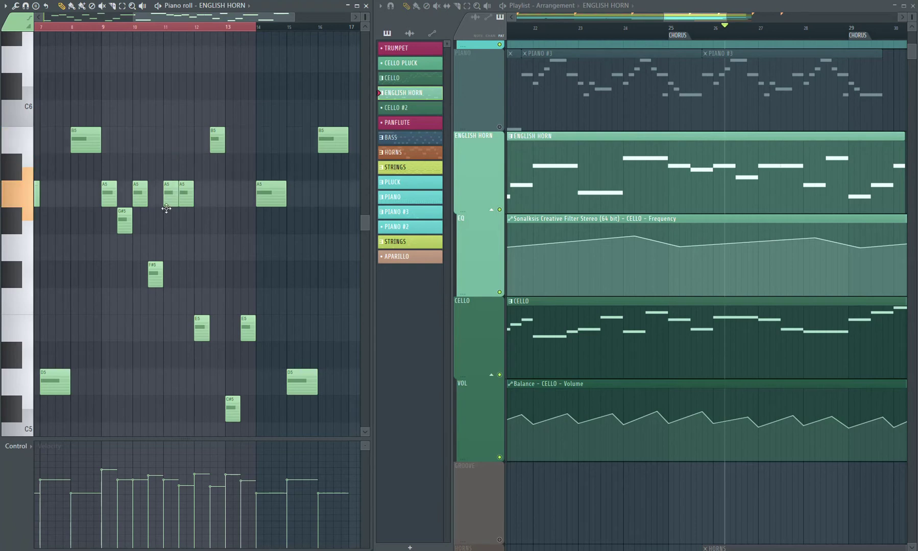
Replace the half-bar ENGLISH HORN notes in bars 11 and 12 with one-bar notes A5 and G#5
key(space)
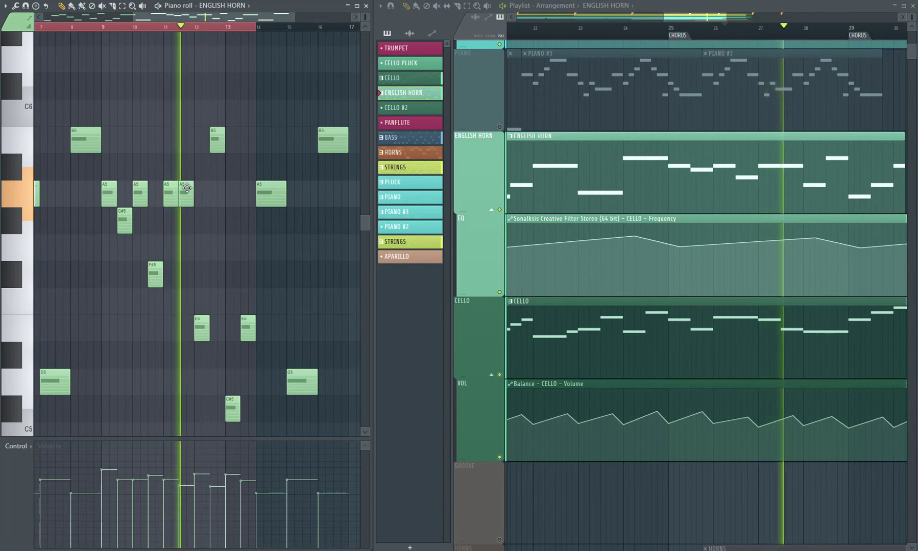
key(space)
right_click(186, 192)
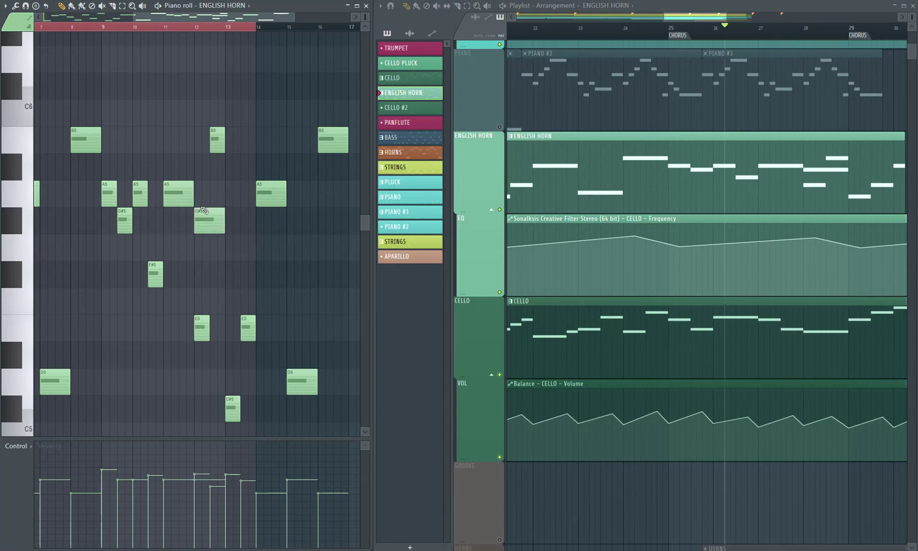
key(space)
right_click(216, 143)
right_click(201, 329)
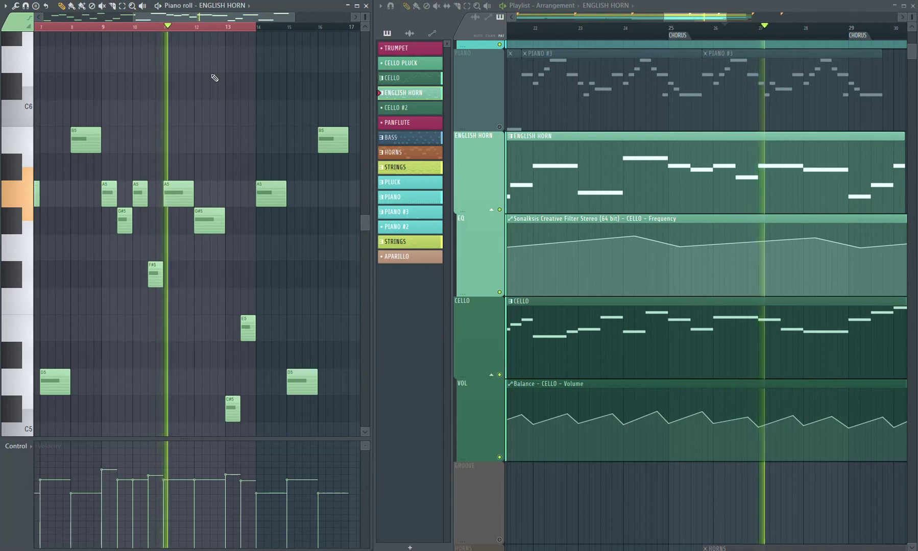
Lower the one-bar ENGLISH HORN note in bar 12 to E5, trying a B5 above it and deleting that again
drag(212, 16, 258, 20)
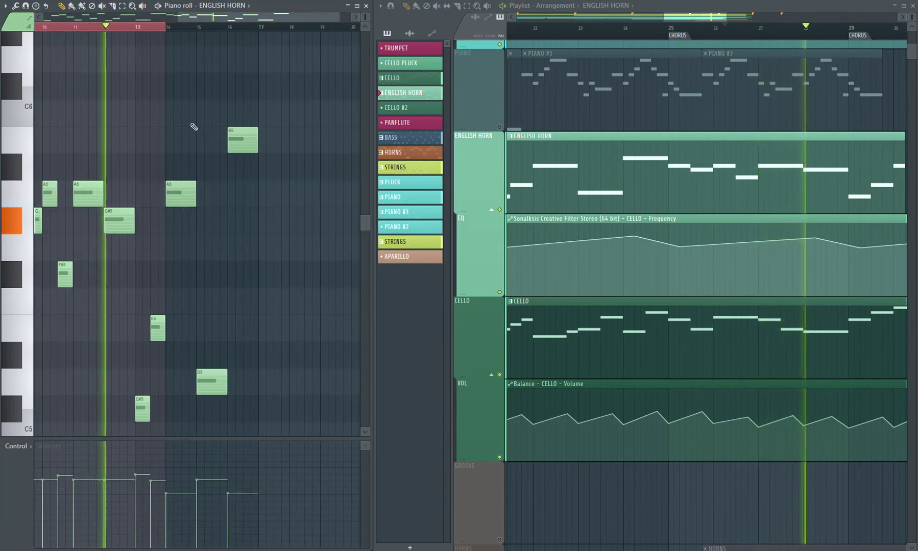
key(space)
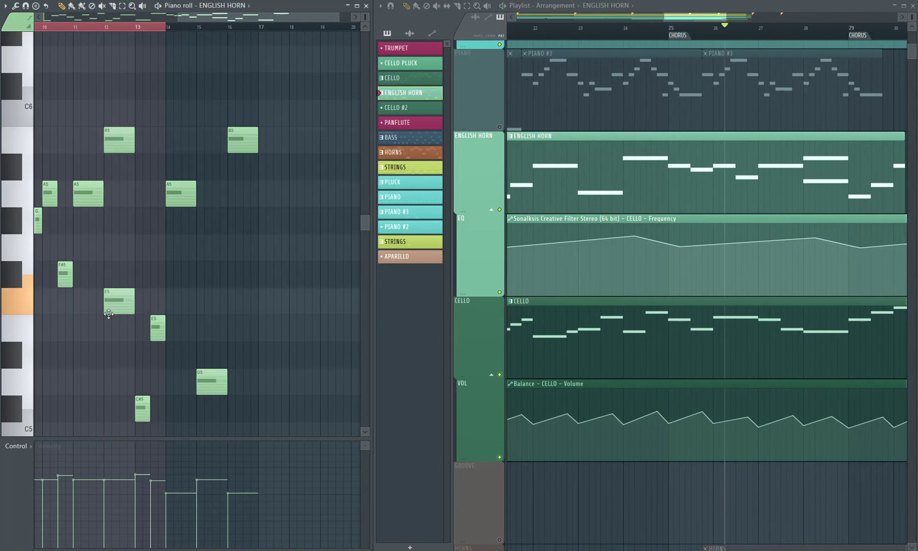
key(space)
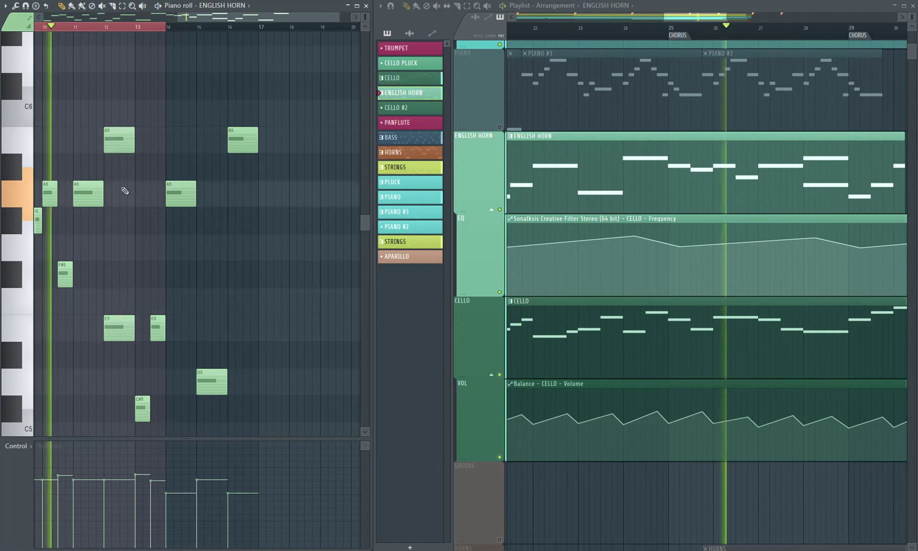
right_click(122, 144)
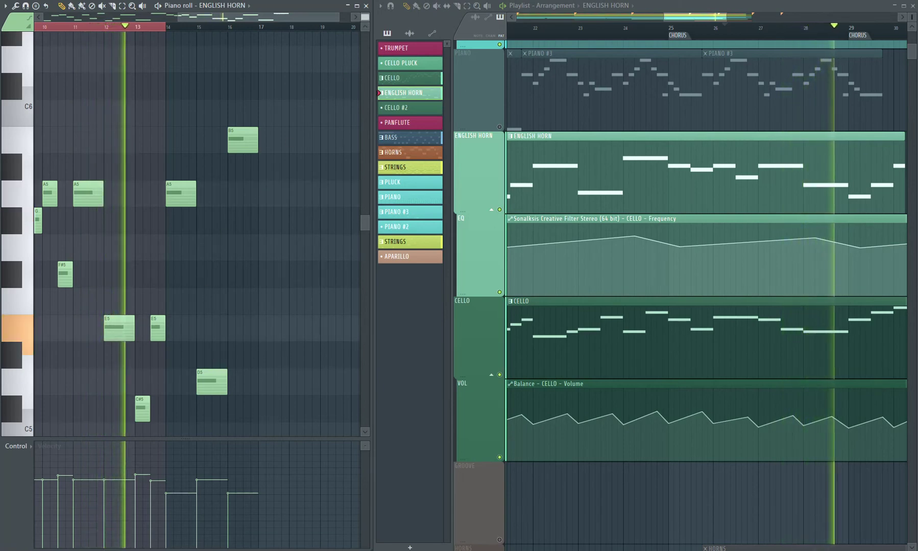
Delete the ENGLISH HORN notes from bar 13 onward and duplicate the phrase of bars 9 to 12 in their place
scroll(260, 192, down, 3)
key(space)
drag(271, 181, 139, 350)
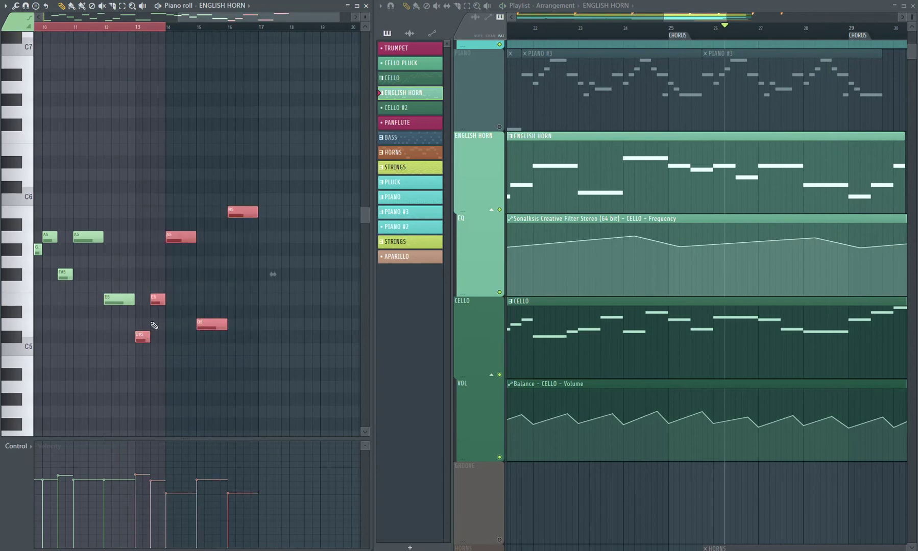
drag(198, 169, 162, 365)
key(space)
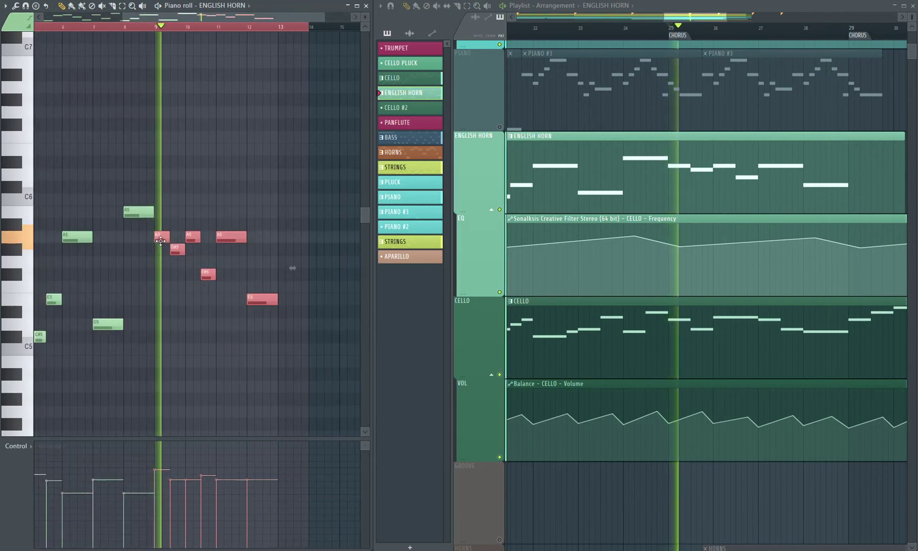
key(ctrl+b)
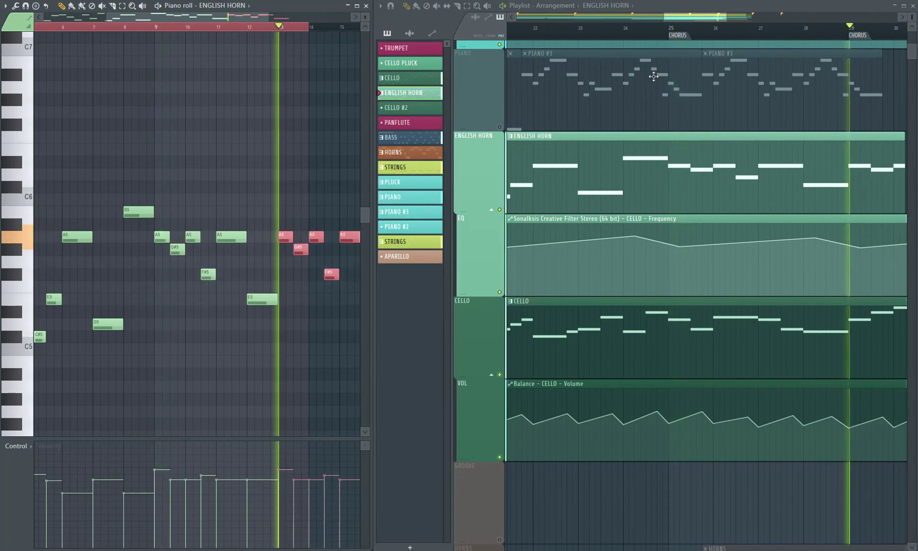
Extend the ENGLISH HORN clip to bar 33 in the arrangement, level with the end of the CELLO clip
drag(698, 14, 741, 23)
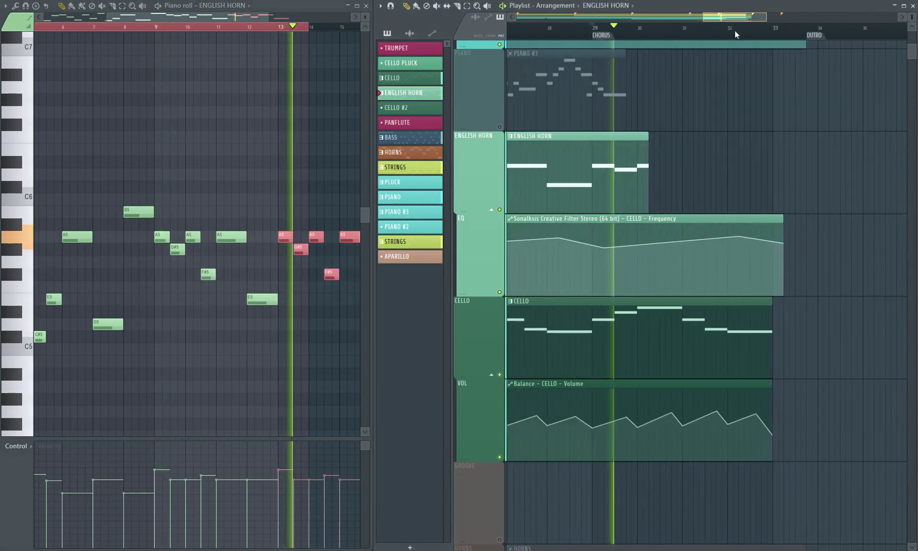
drag(657, 135, 780, 140)
key(space)
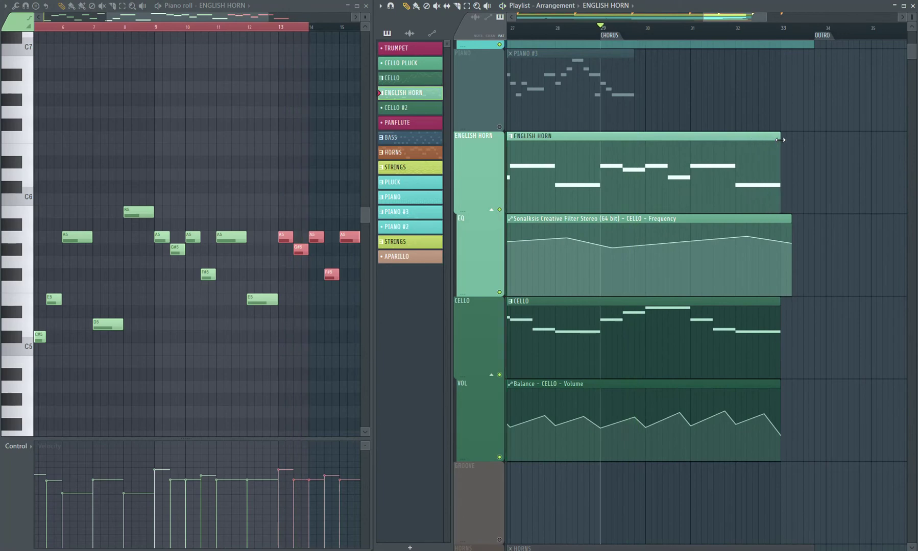
Raise the second half-bar ENGLISH HORN note in bar 13 to B5 and check it in playback
key(space)
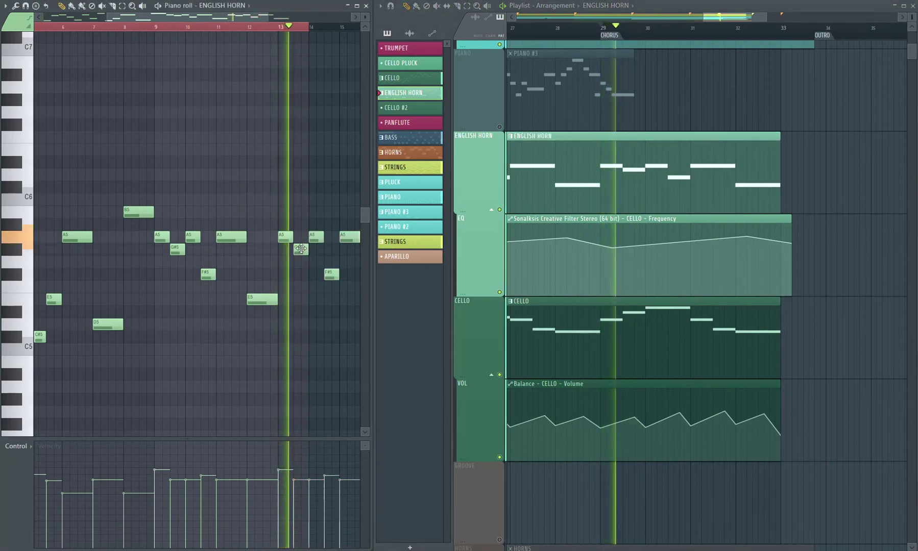
drag(300, 250, 303, 209)
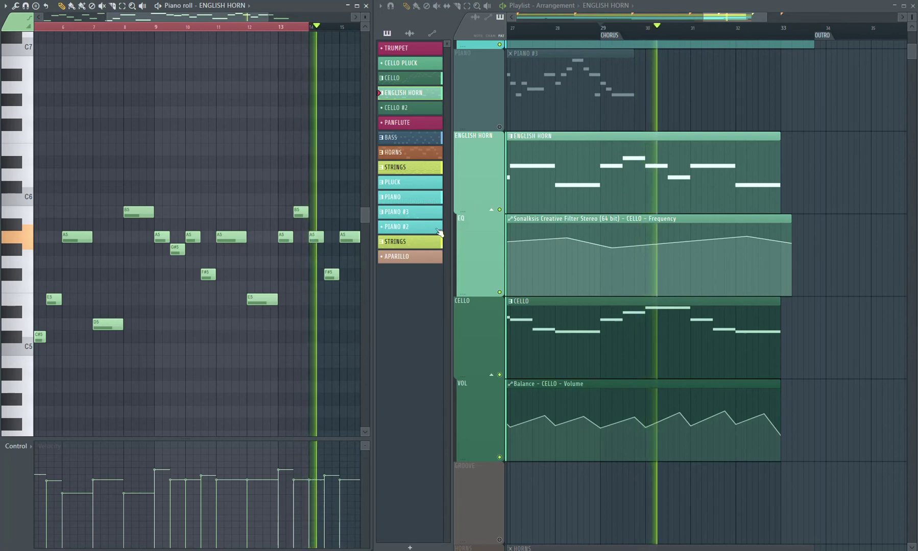
key(space)
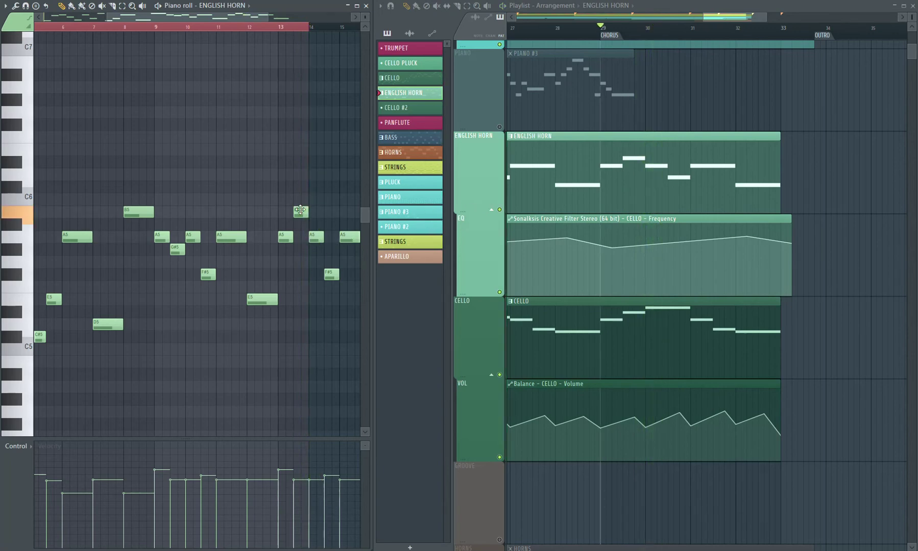
Try the first ENGLISH HORN note in bar 14 at F#5, settle it on D5, and play the phrase back
drag(316, 237, 317, 275)
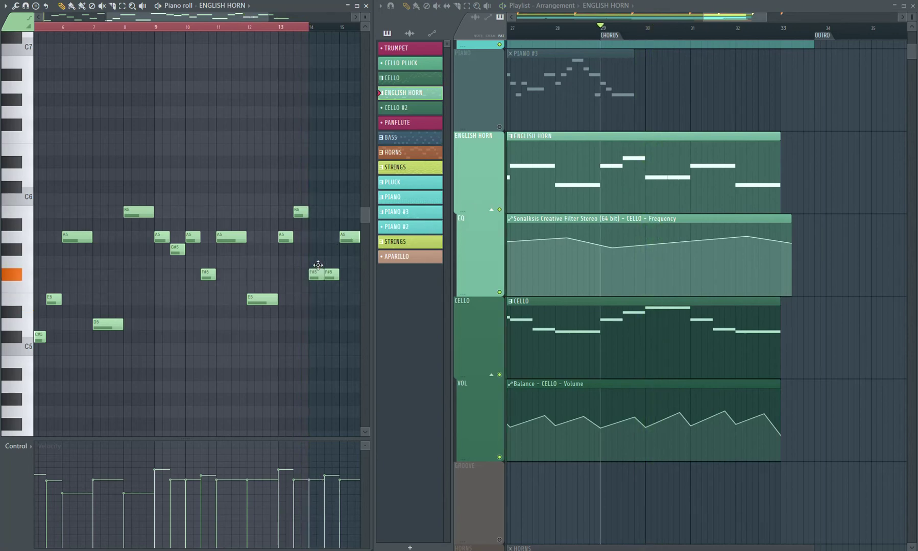
key(space)
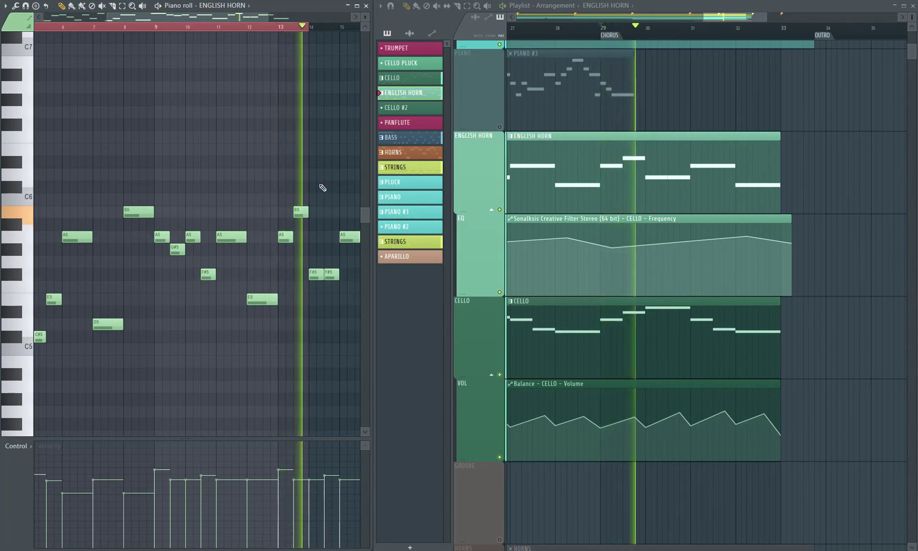
key(space)
drag(315, 275, 306, 338)
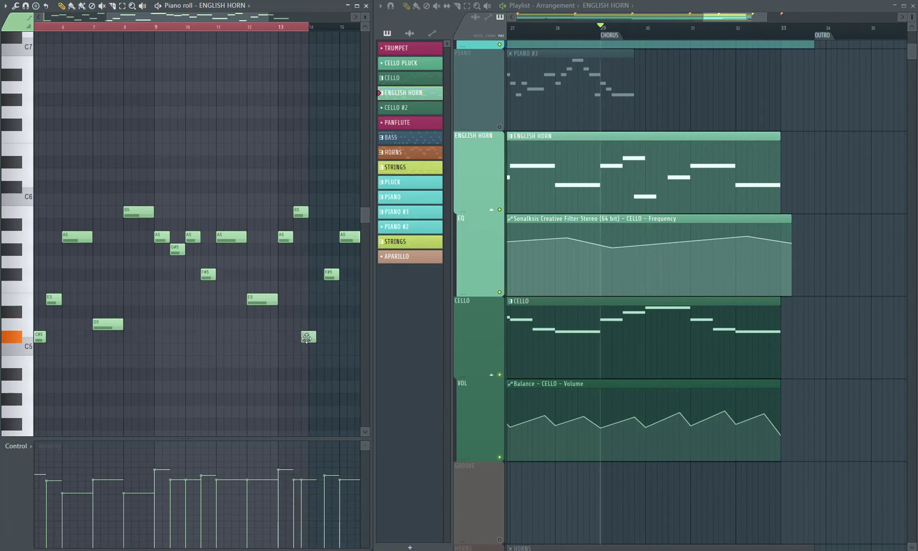
key(space)
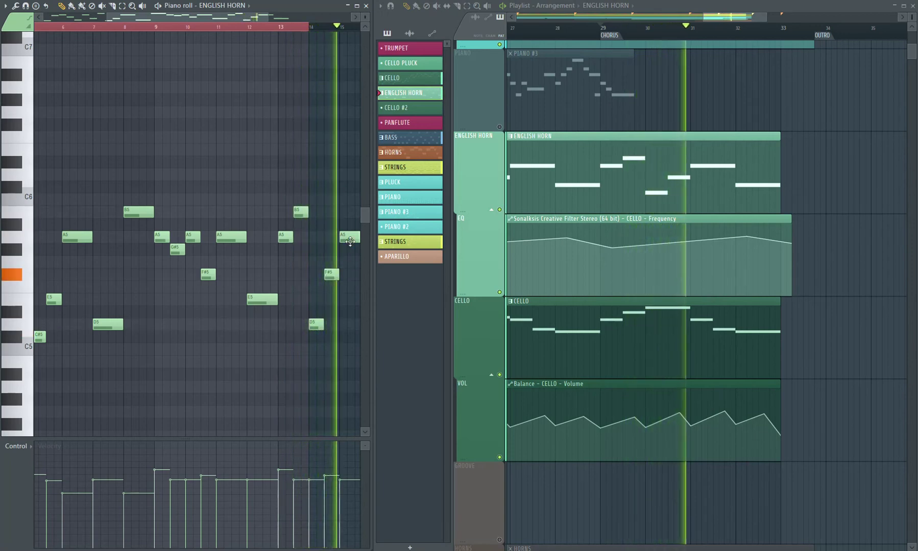
Try the one-bar ENGLISH HORN note in bar 15 at F#5, listen to it, and restore its pitch to A5
key(space)
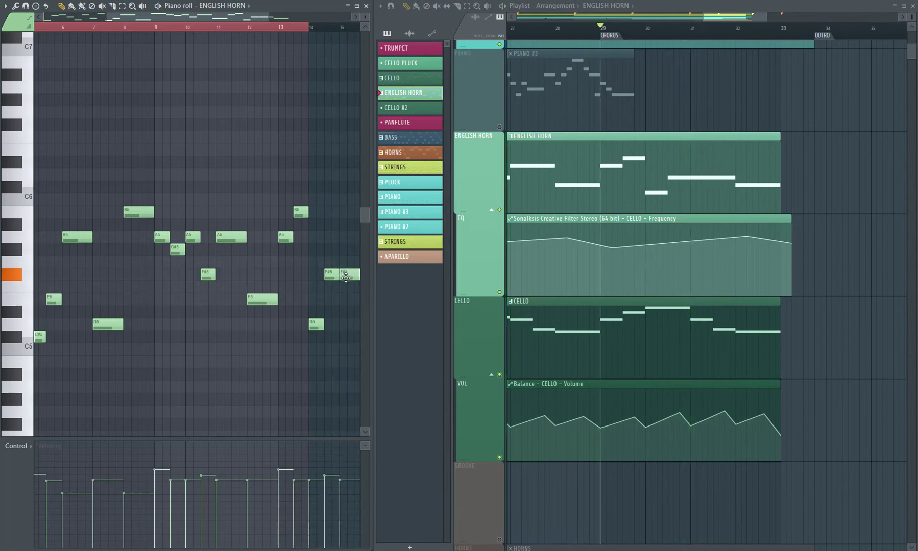
key(space)
click(326, 28)
drag(264, 18, 289, 22)
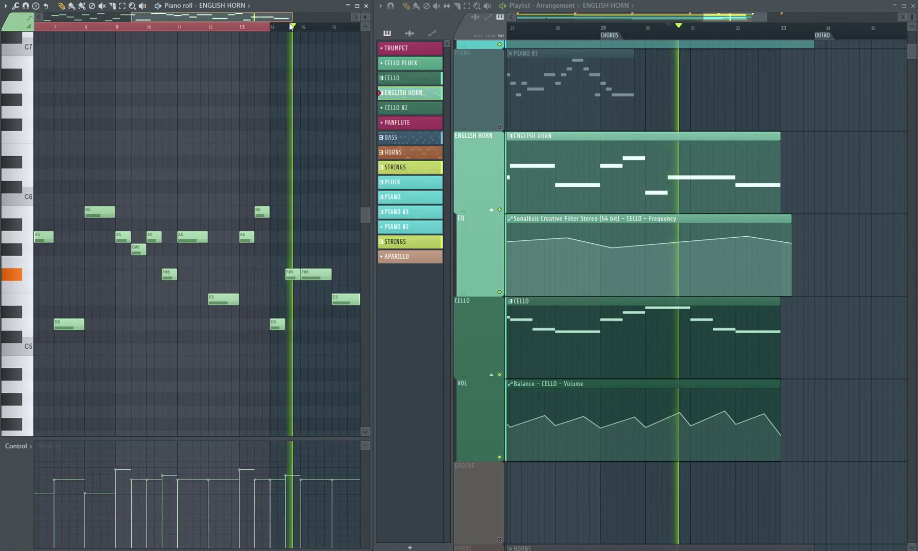
scroll(291, 27, right, 4)
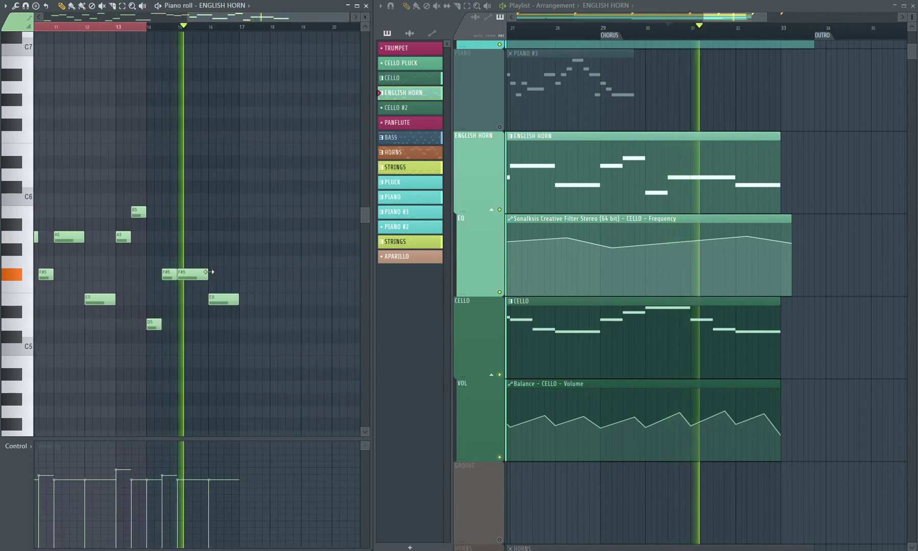
key(space)
key(space)
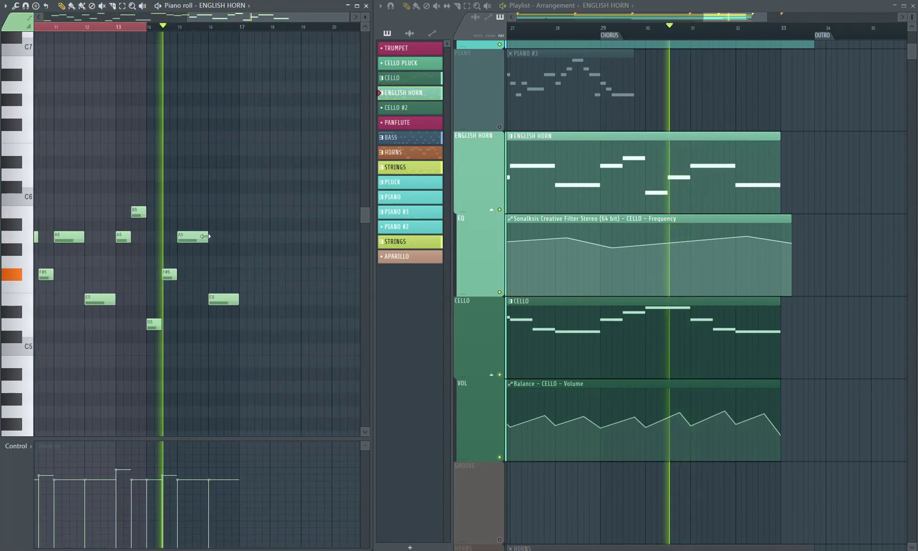
Shorten the A5 ENGLISH HORN note in bar 15 to half a bar and add a half-bar F#5 after it
drag(206, 240, 193, 240)
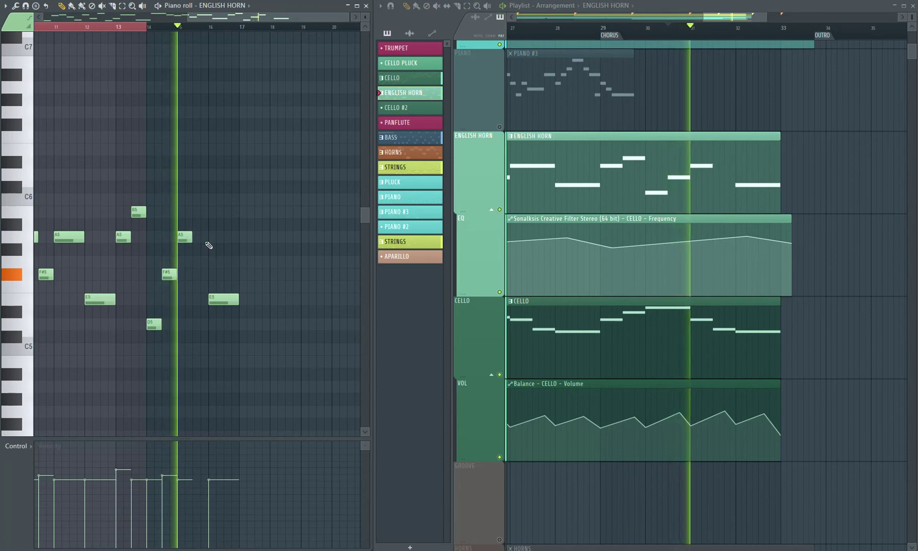
click(199, 275)
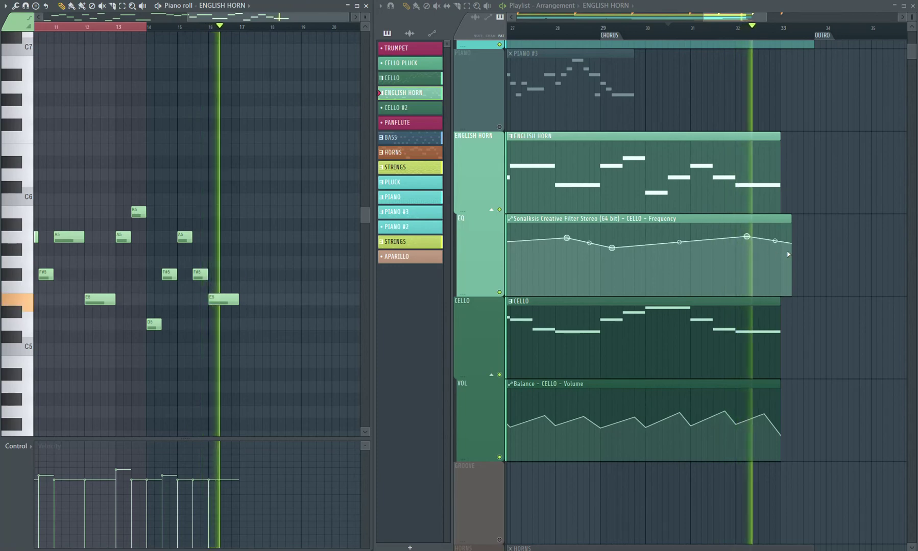
Trim the ENGLISH HORN track's EQ automation clip to end at bar 33 and start playback from the chorus at bar 17
key(space)
key(space)
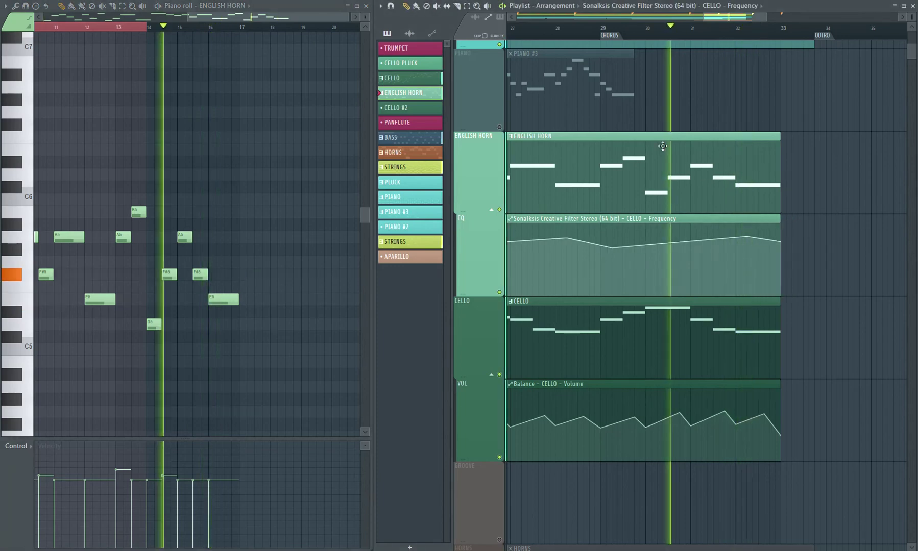
scroll(698, 119, down, 6)
key(space)
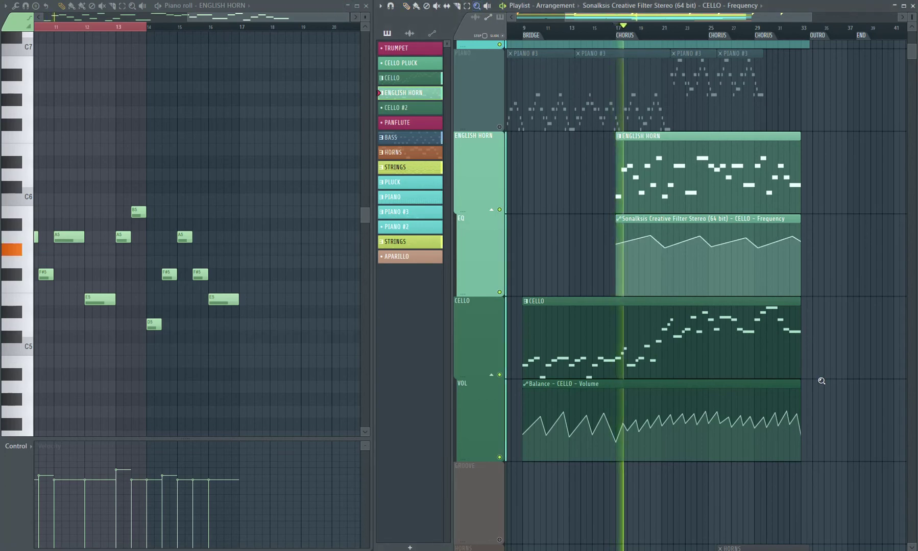
Listen to the whole ENGLISH HORN melody against the cello through the choruses, clearing the time selection over its notes
drag(821, 380, 605, 41)
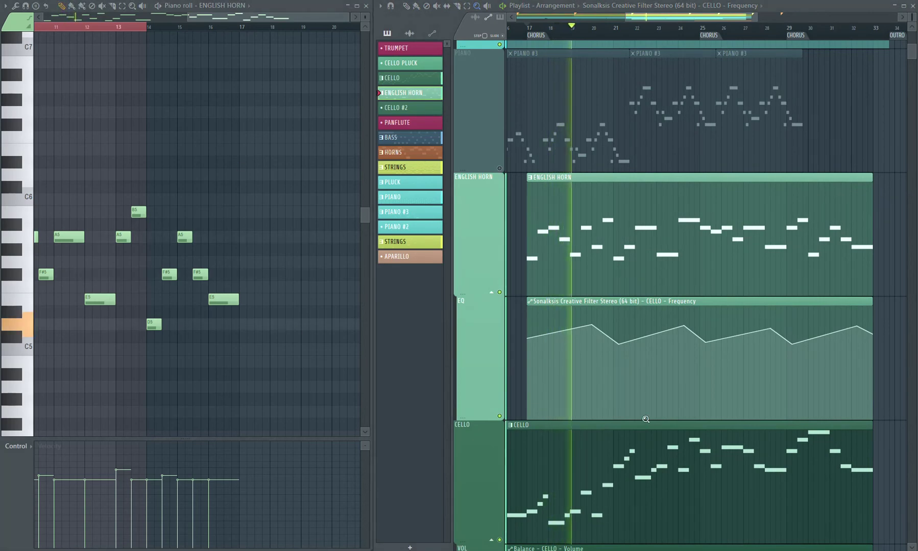
drag(881, 352, 512, 204)
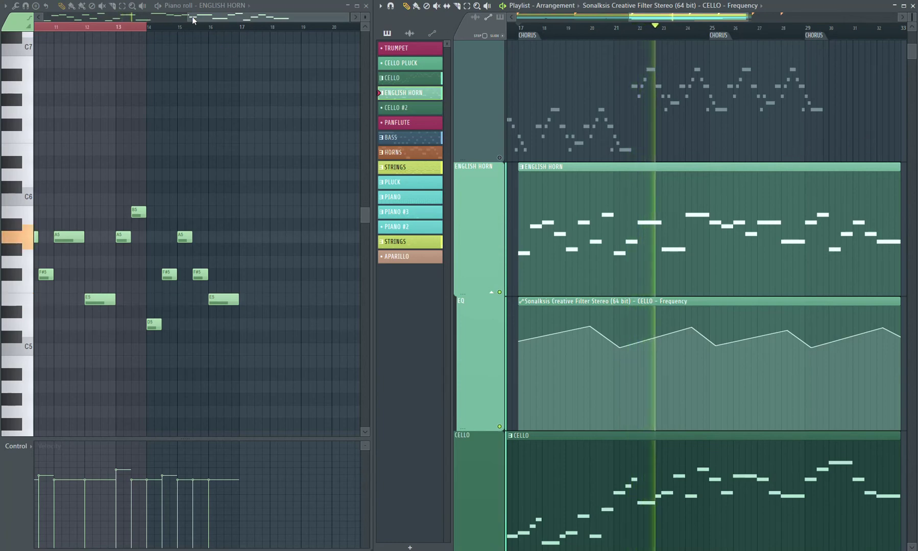
drag(215, 23, 153, 23)
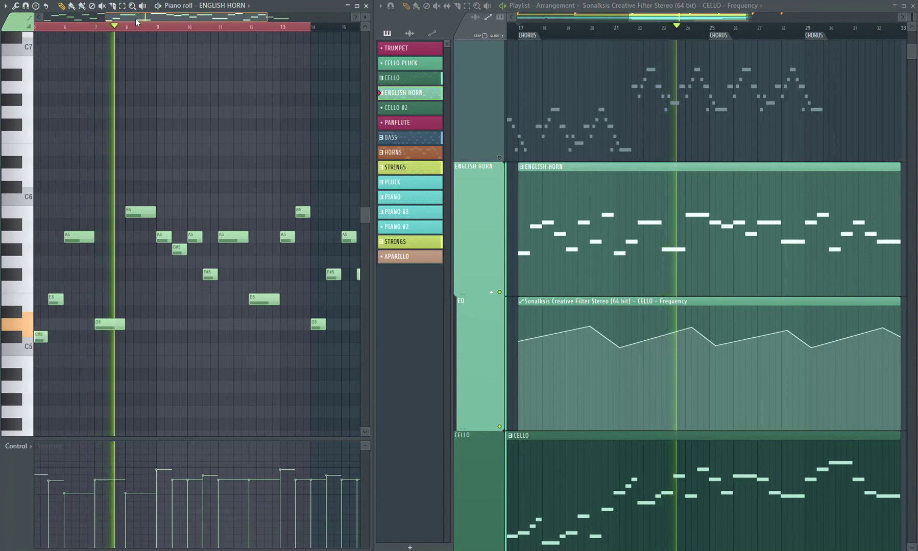
drag(138, 21, 173, 22)
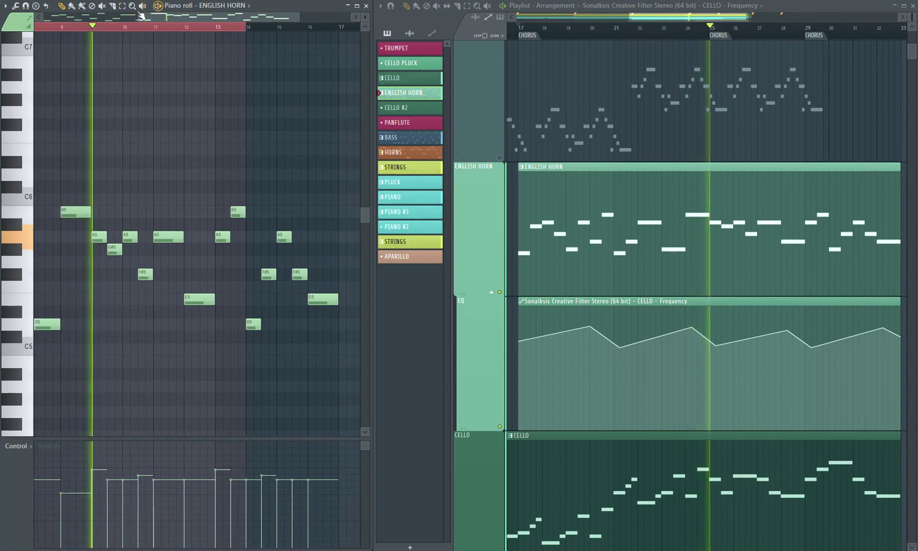
click(123, 6)
click(133, 34)
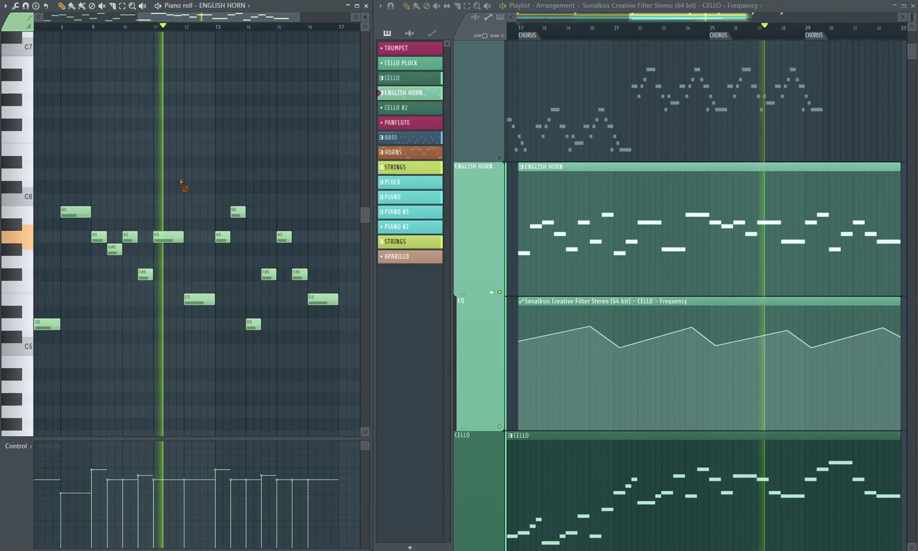
drag(223, 18, 241, 20)
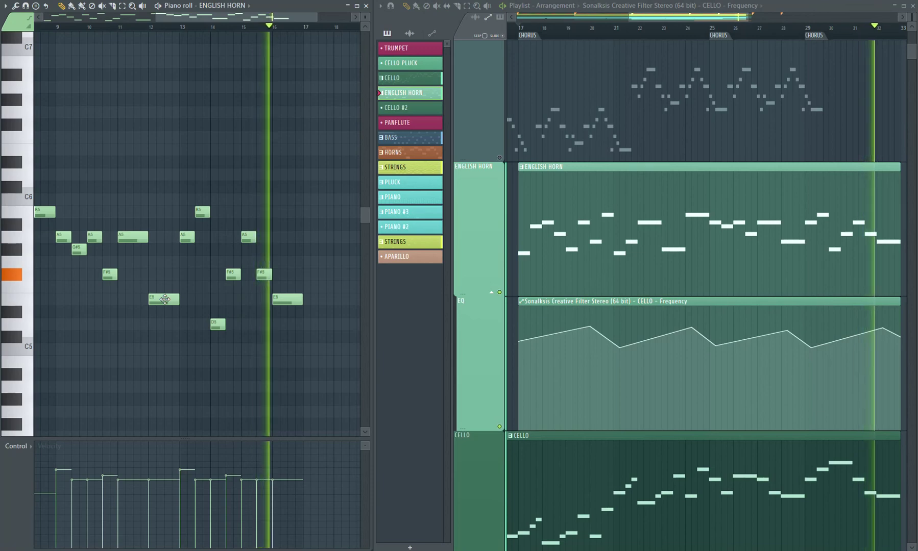
key(space)
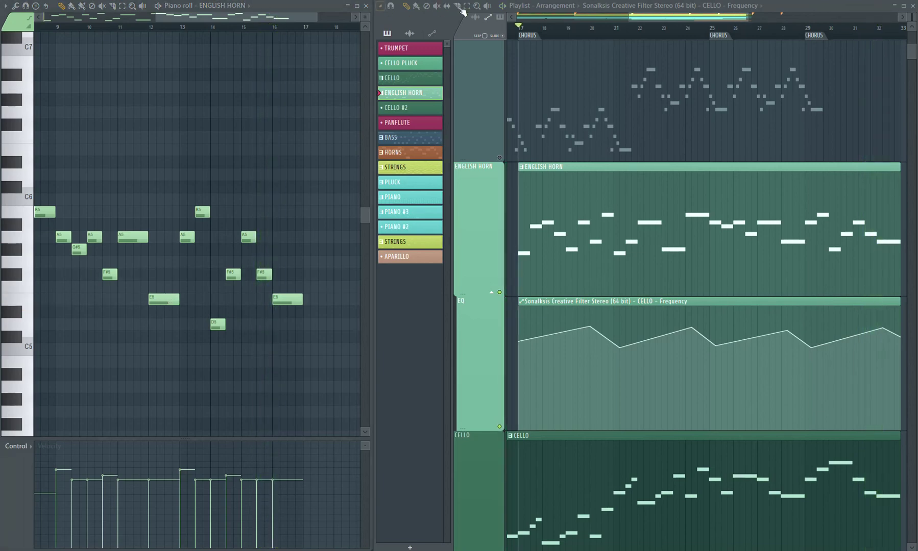
Unmute the HORNS track in the arrangement and select its HORNS pattern for editing
right_click(569, 137)
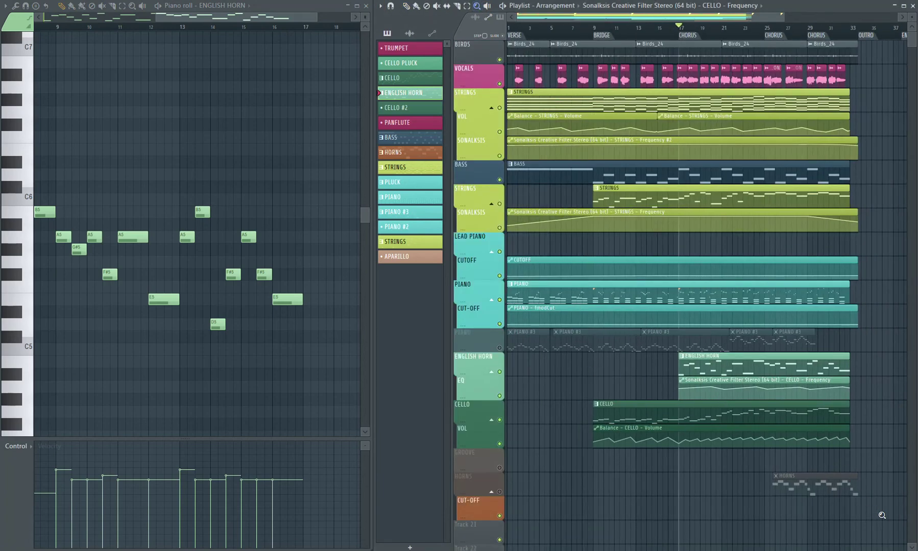
drag(888, 517, 649, 326)
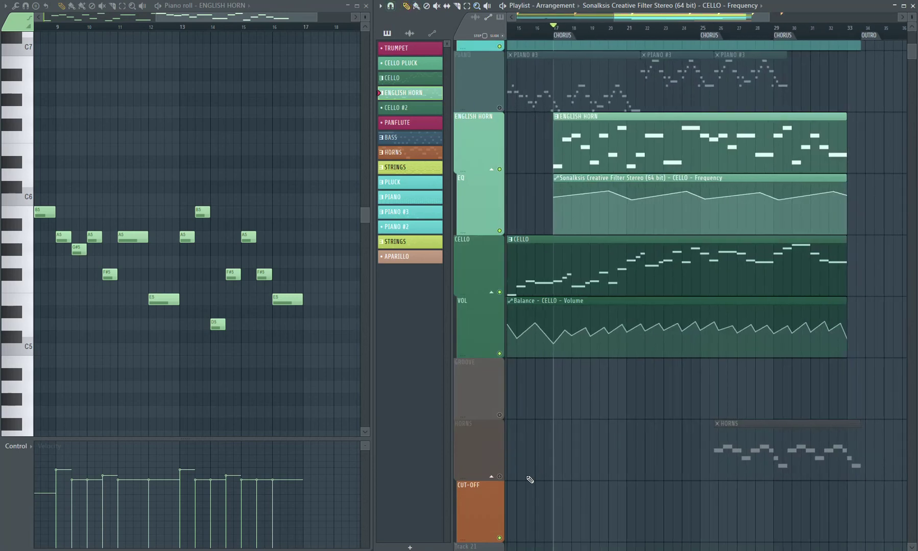
click(499, 477)
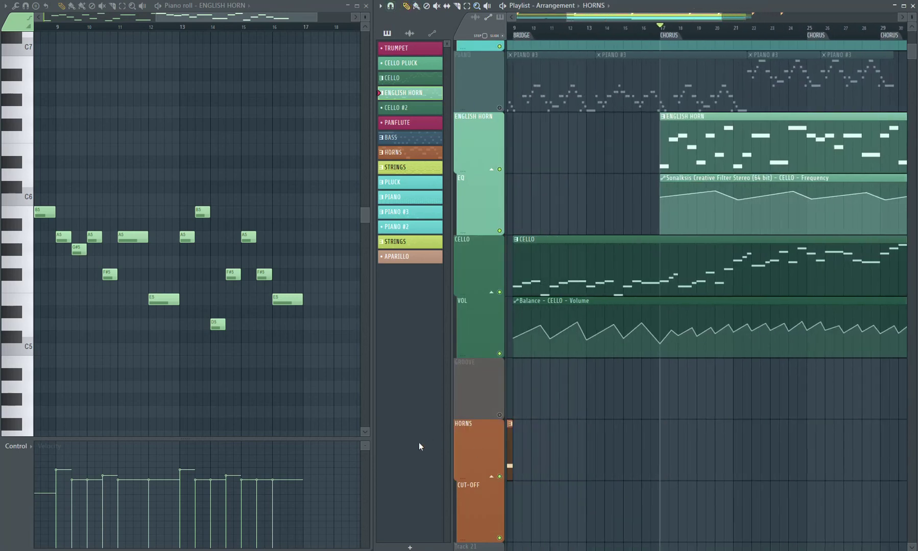
scroll(622, 418, down, 4)
key(space)
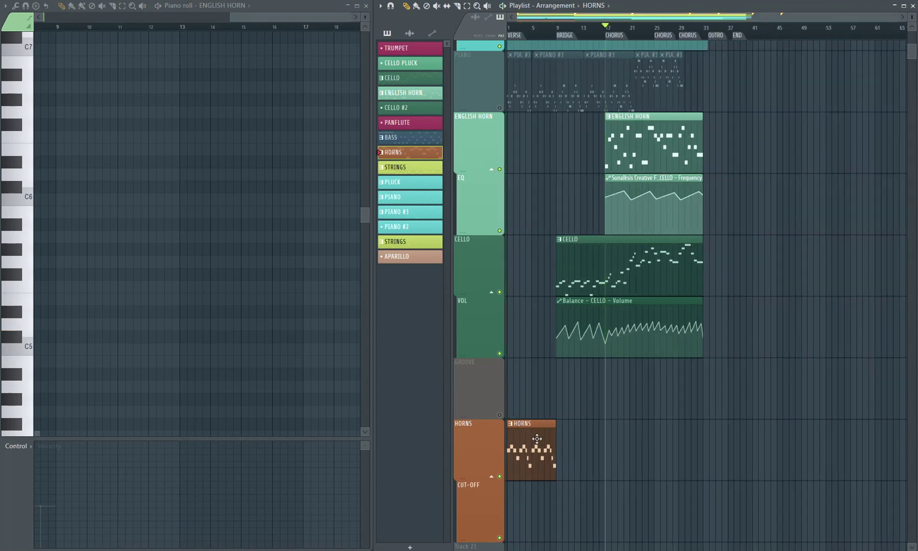
Move the HORNS clip to start at the chorus in bar 25 and end at bar 33
drag(585, 436, 667, 441)
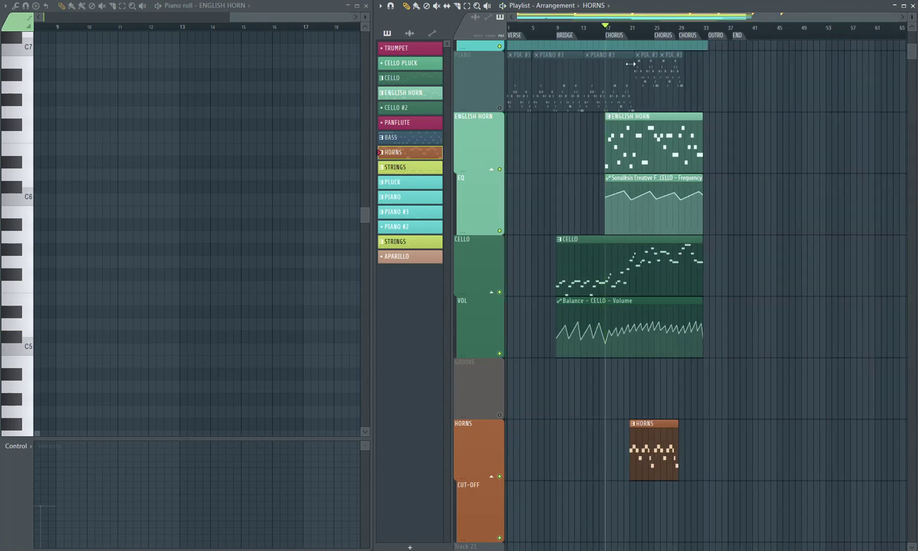
drag(831, 517, 525, 68)
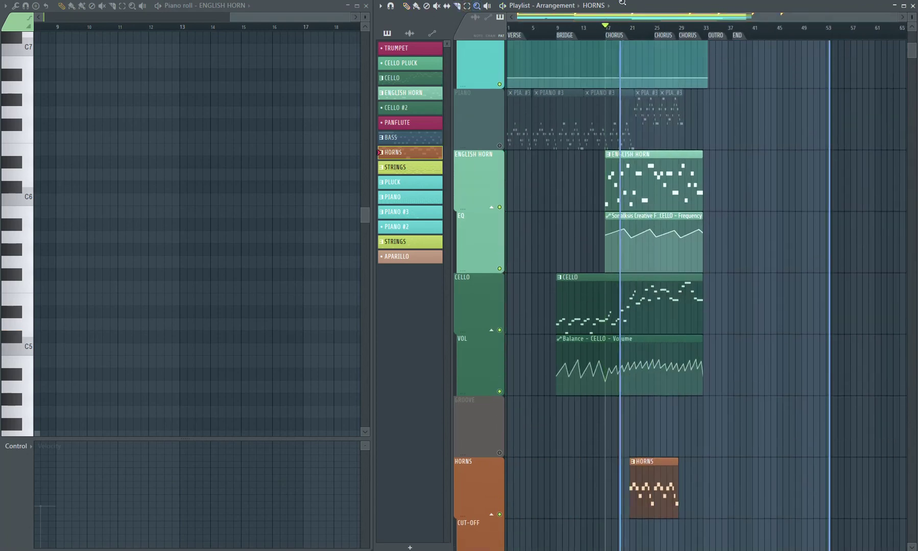
click(406, 6)
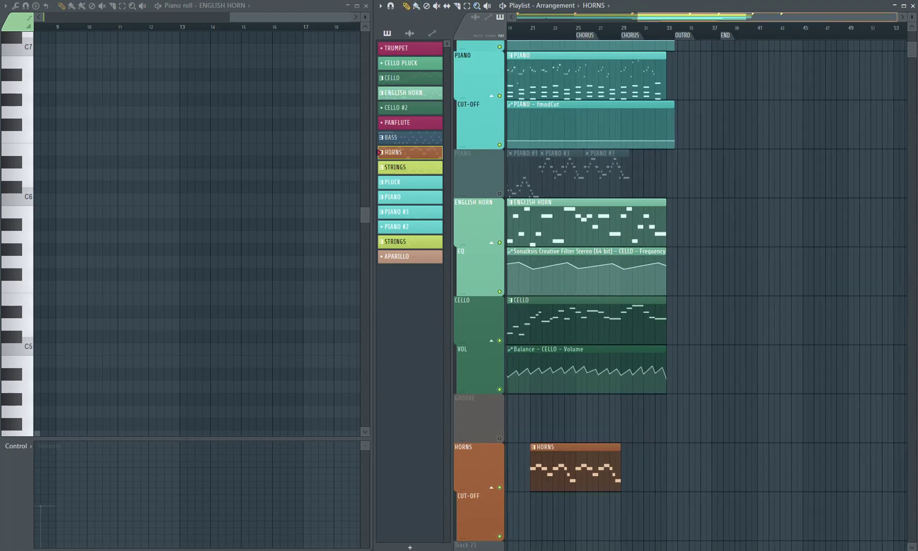
scroll(587, 434, down, 3)
drag(607, 481, 648, 481)
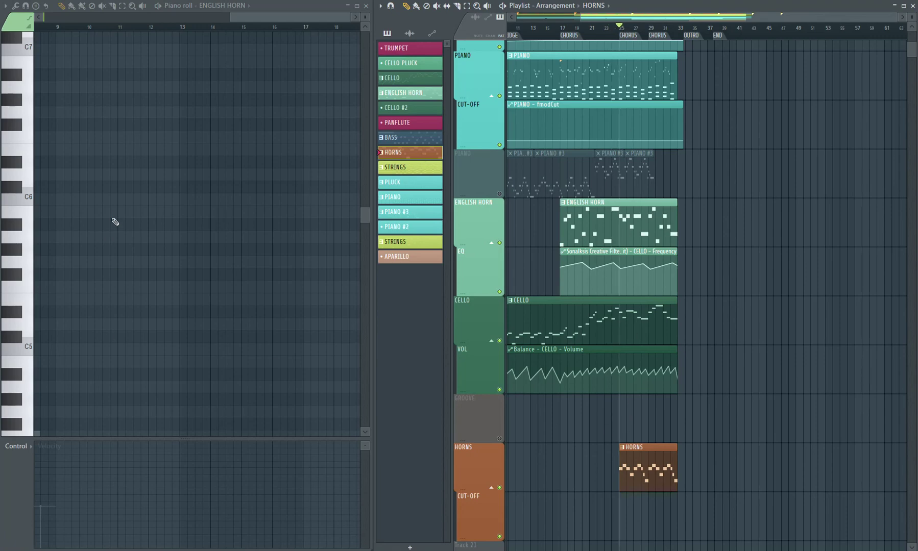
Open the FLUIT notes of the HORNS pattern for editing and delete all of them
right_click(187, 184)
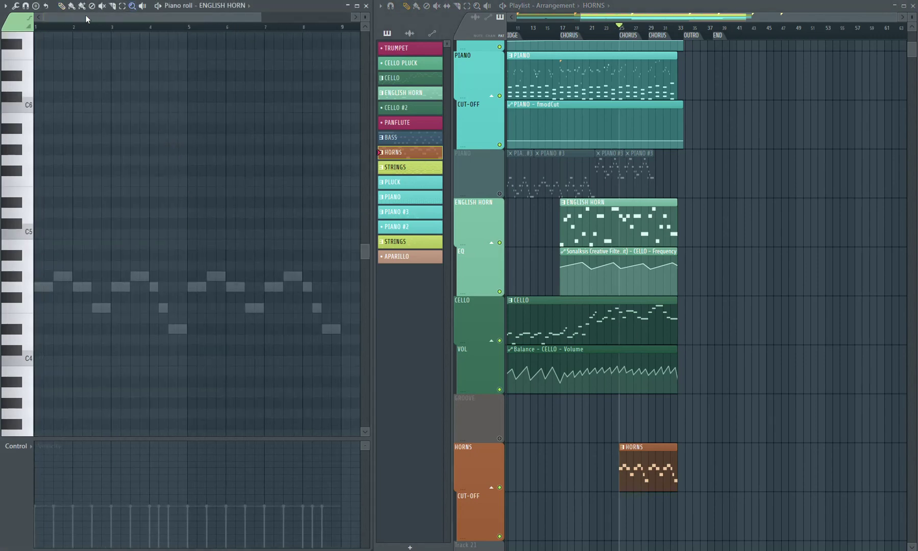
double_click(64, 280)
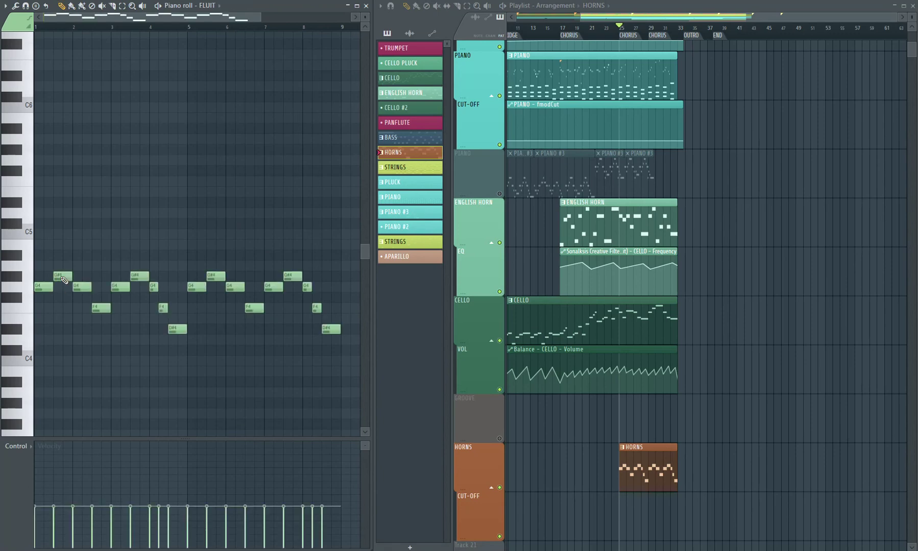
key(ctrl+a)
key(Delete)
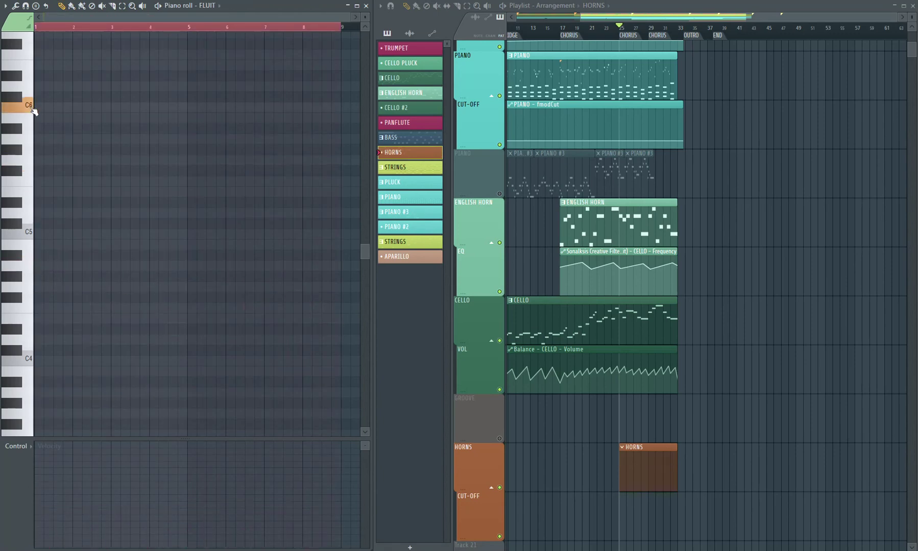
scroll(26, 386, down, 2)
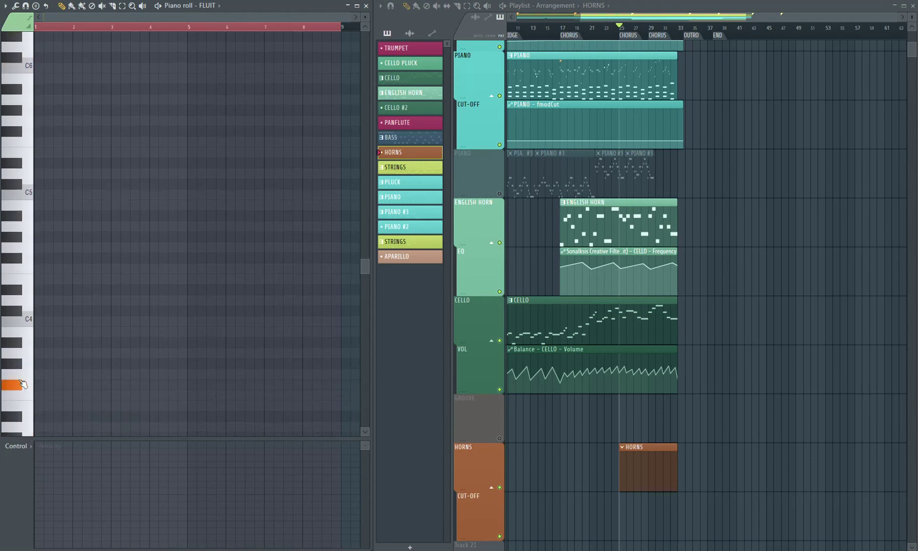
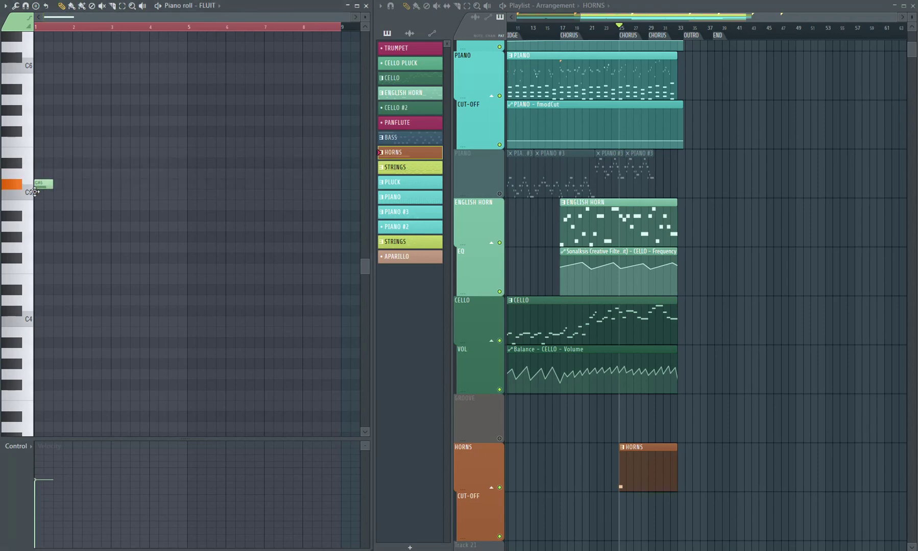
Place a one-bar A5 note in bar 1 of the FLUIT part, auditioning it against the second chorus
click(62, 185)
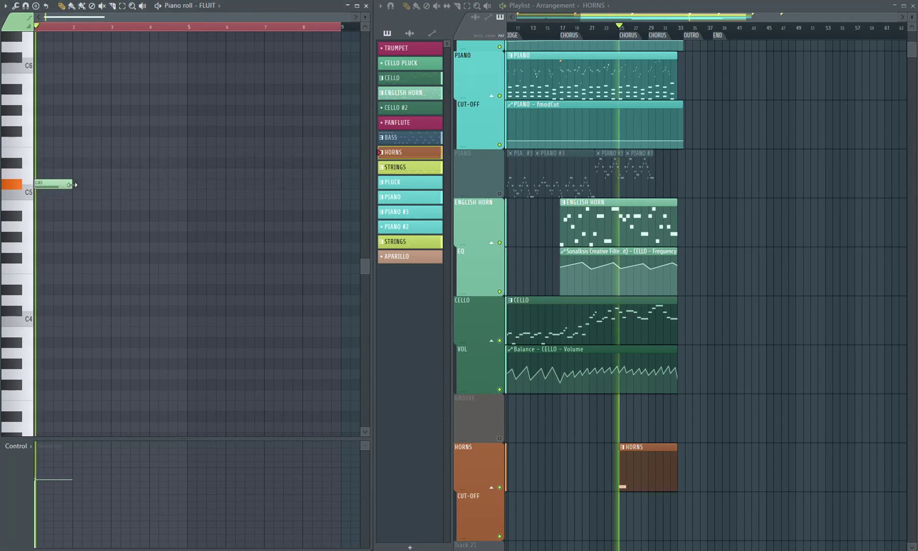
drag(52, 174, 48, 147)
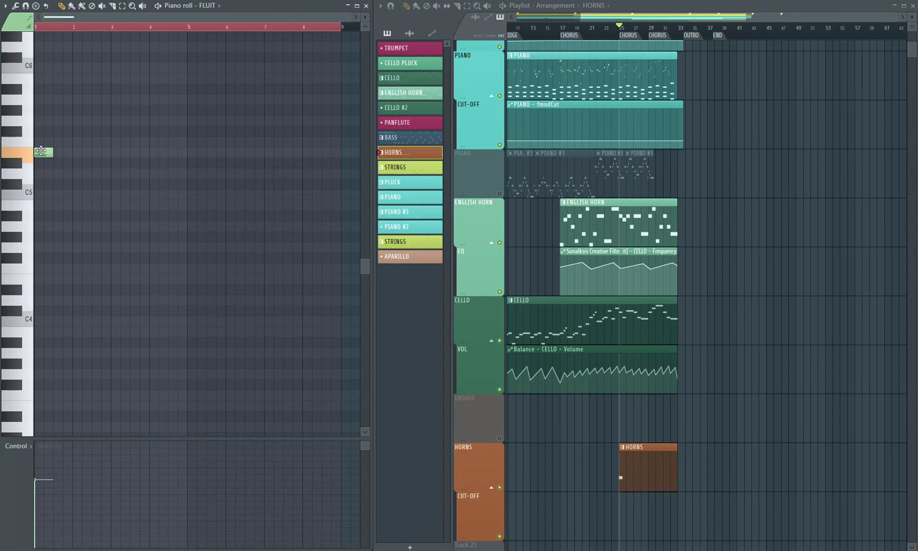
key(space)
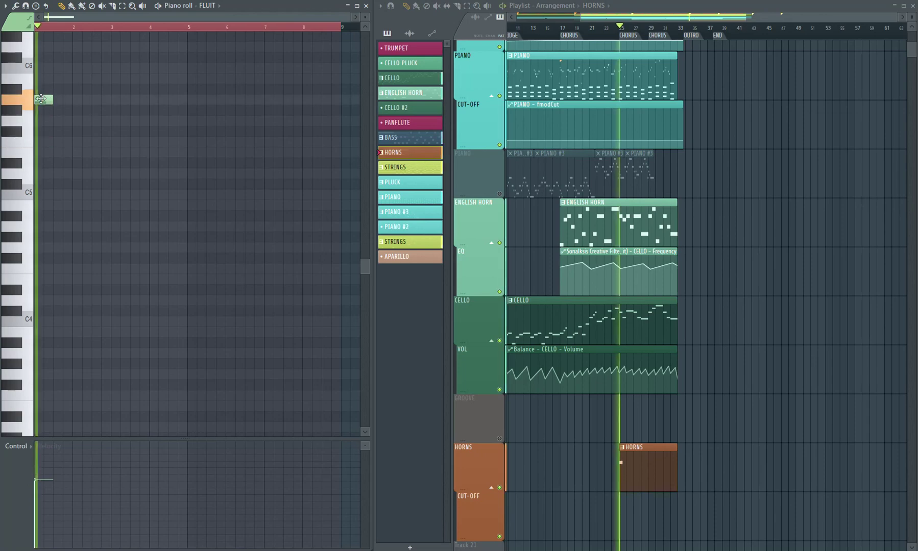
key(space)
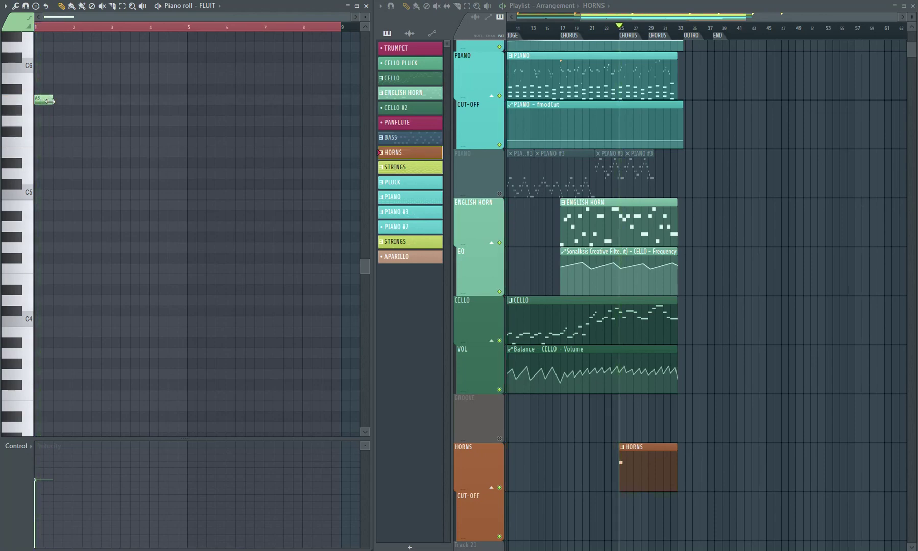
key(space)
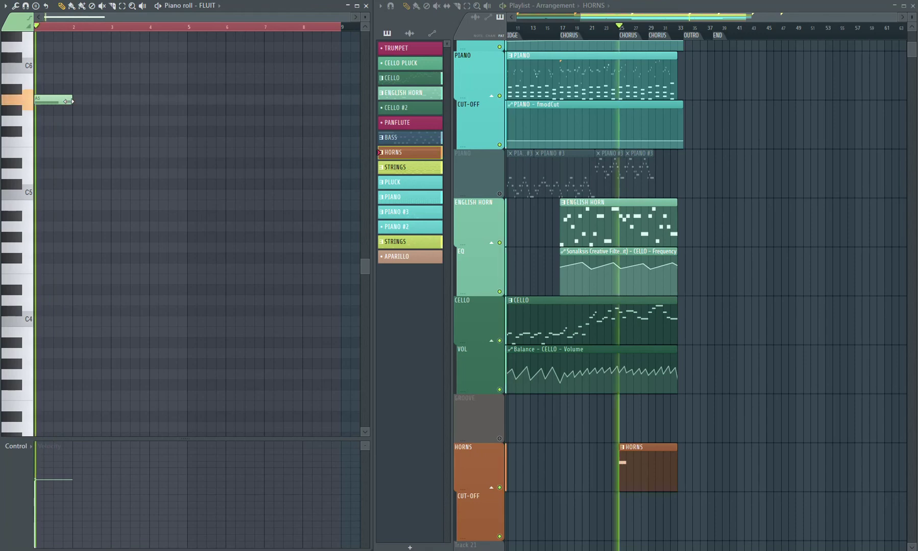
key(space)
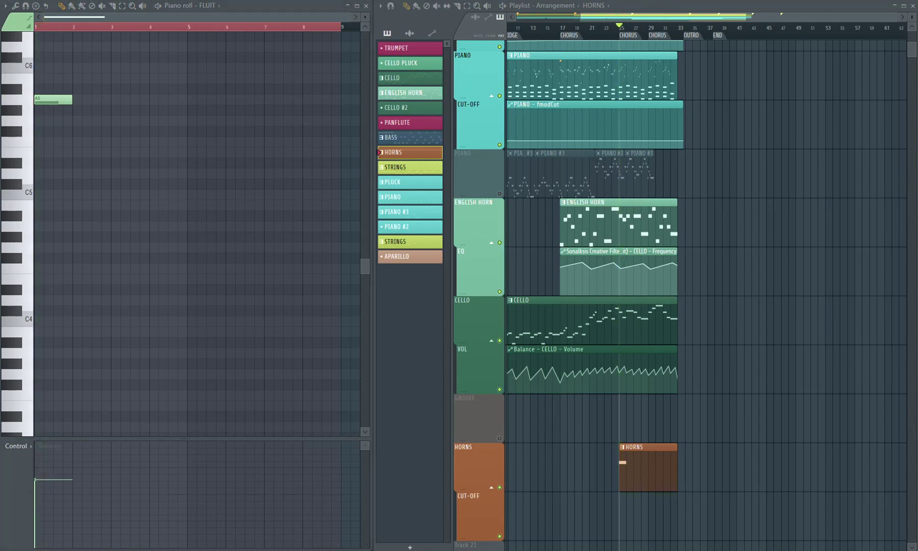
key(space)
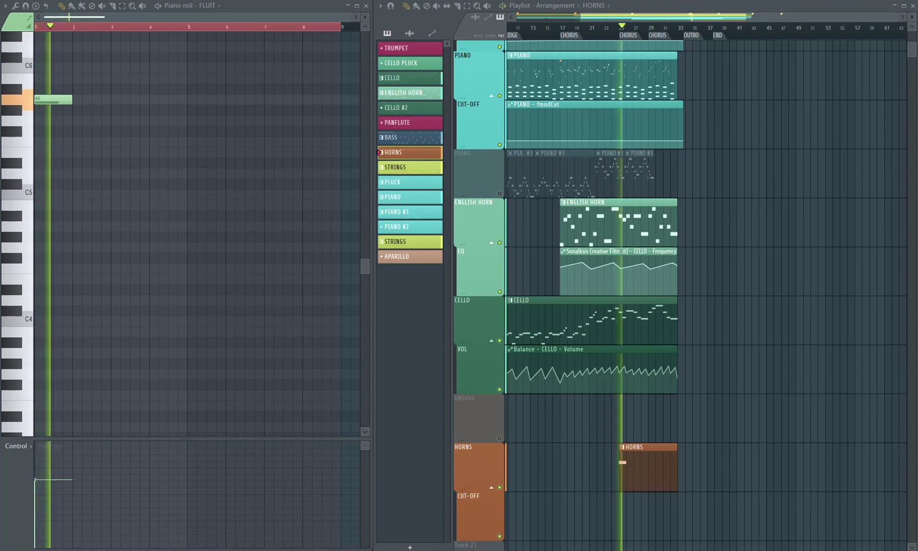
Continue the FLUIT line with one-bar notes: A5 in bars 2 and 3, G#5 in bar 4, A5 in bars 5 to 7, and B5 in bar 8
click(75, 99)
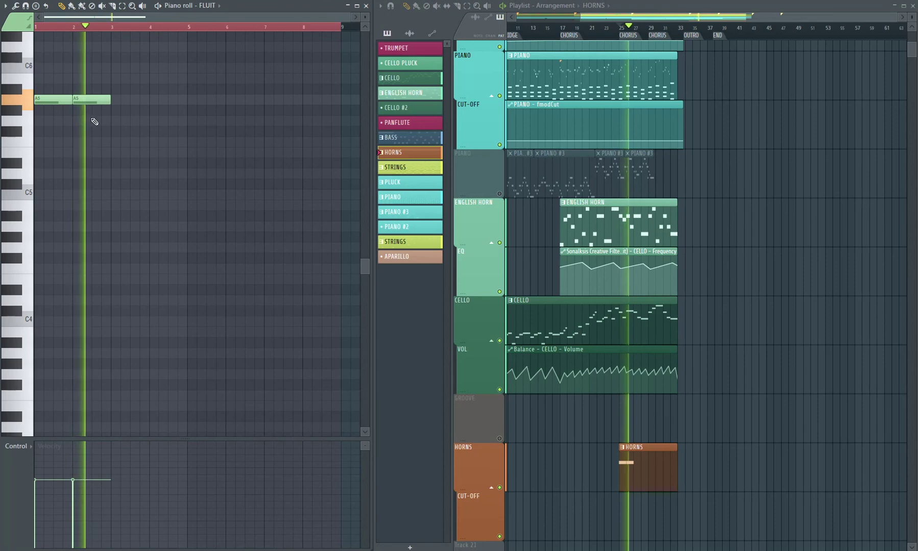
click(117, 99)
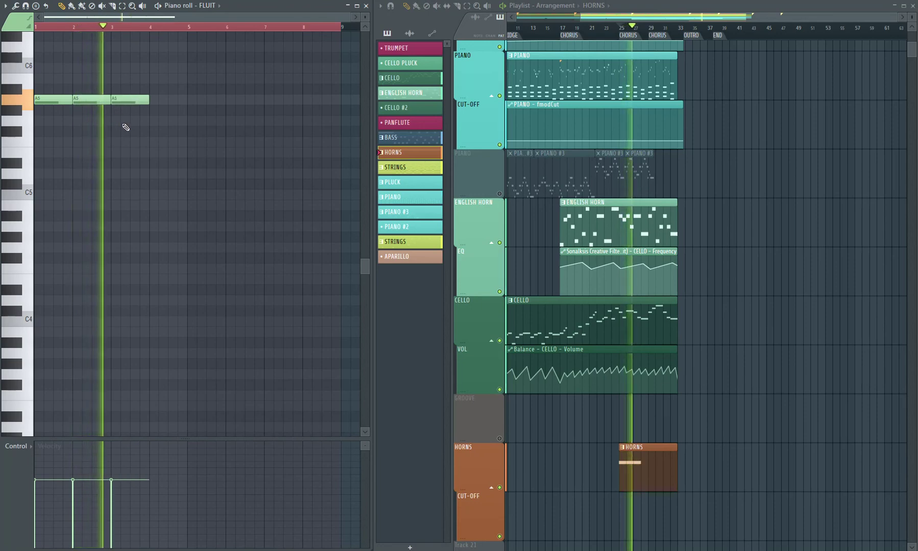
click(153, 110)
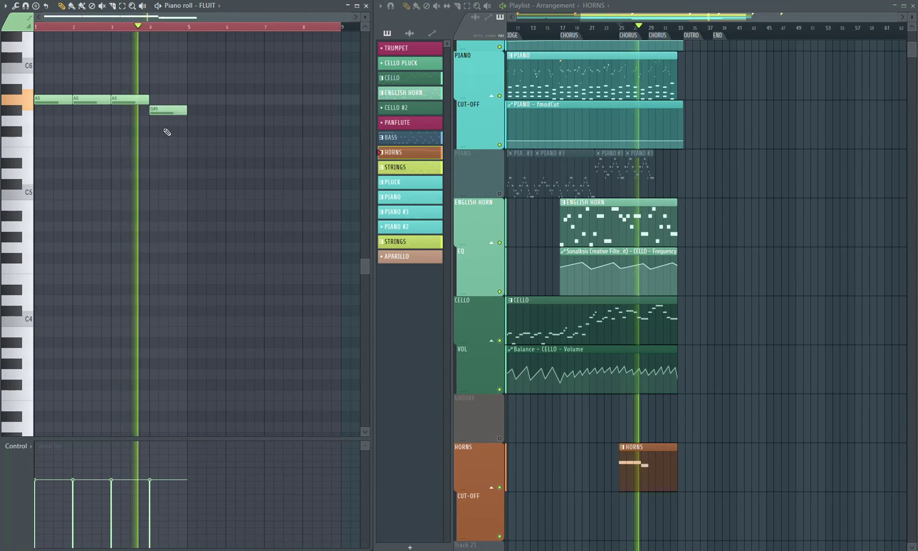
scroll(164, 133, down, 2)
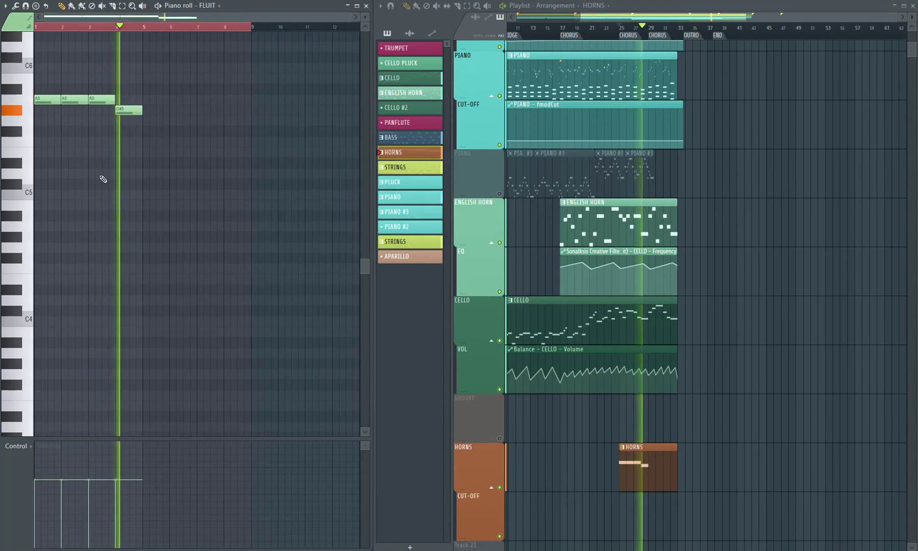
click(147, 99)
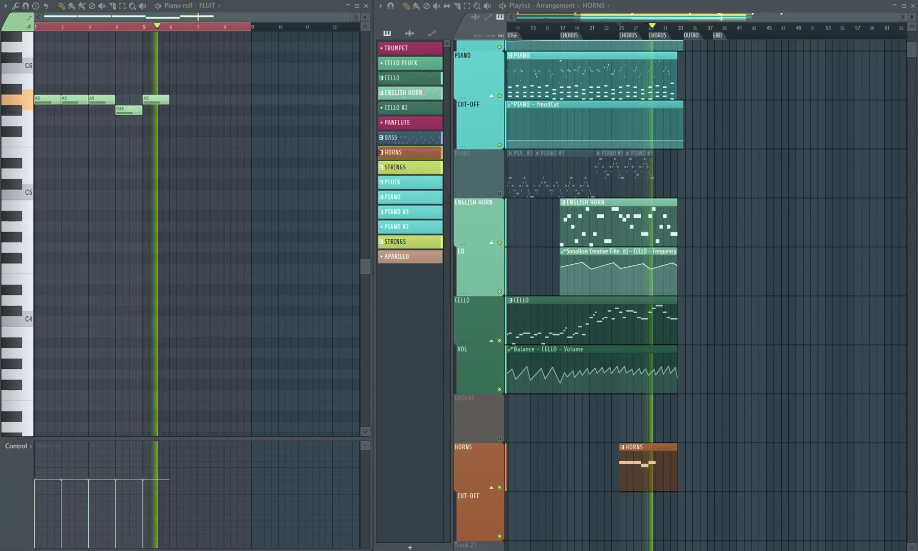
click(174, 99)
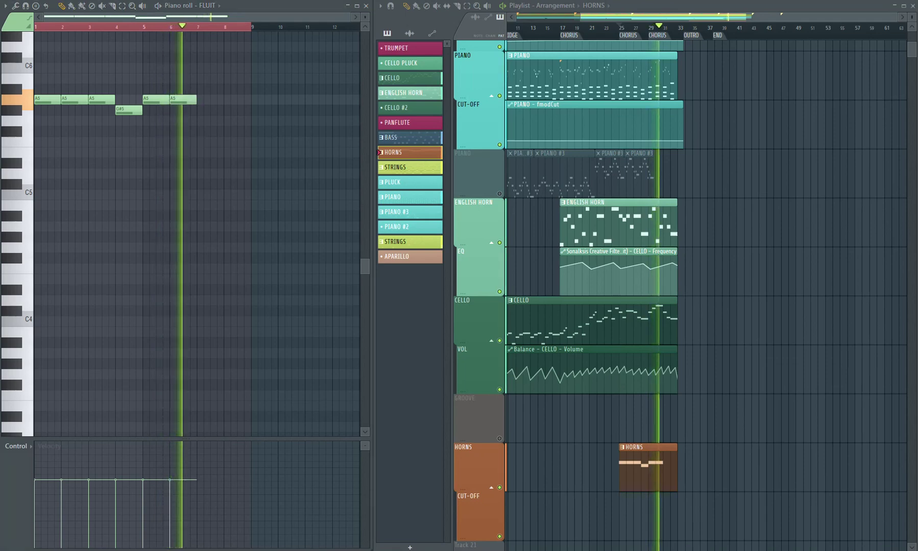
click(203, 99)
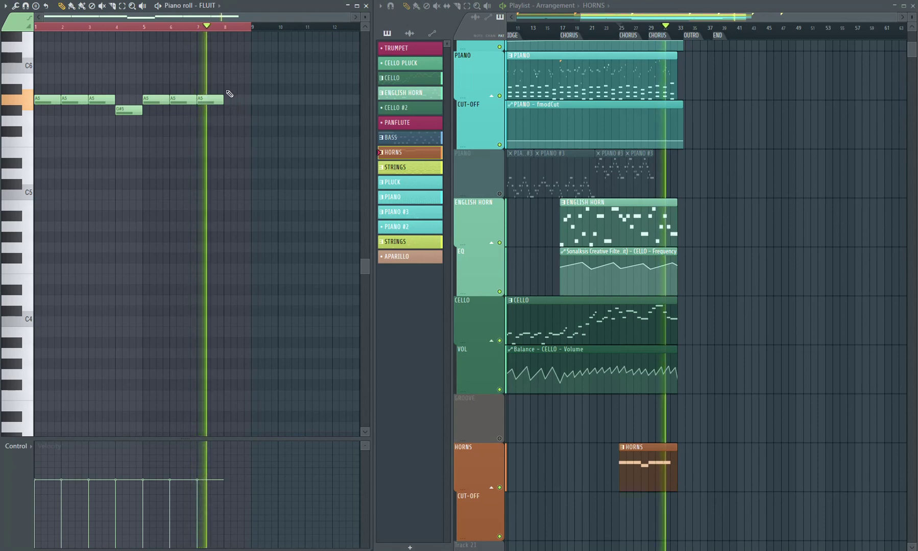
click(230, 78)
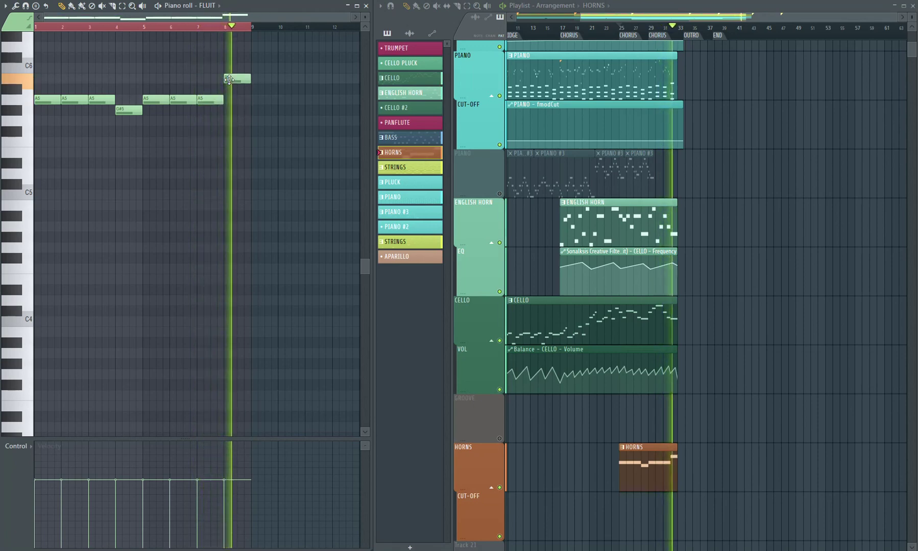
key(space)
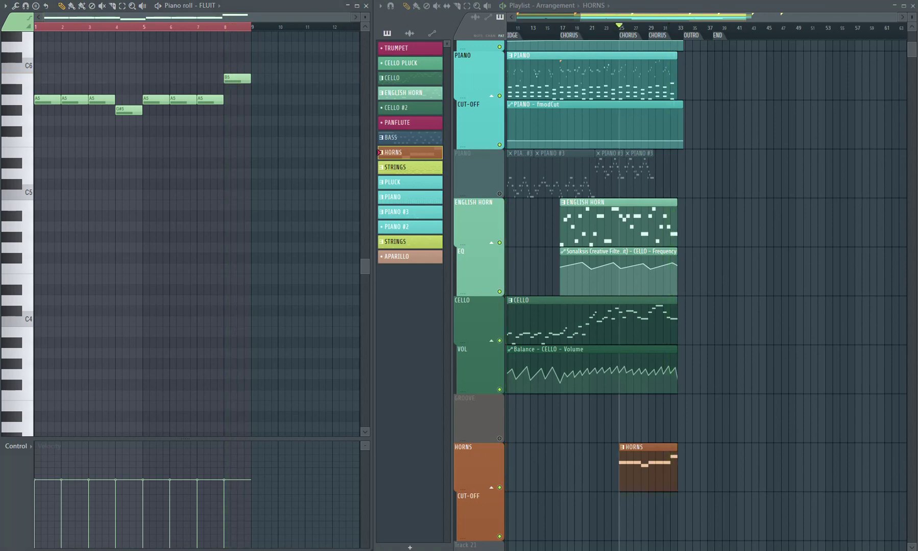
Try the HORNS clip at the first chorus in bar 17 and listen to it from there
key(space)
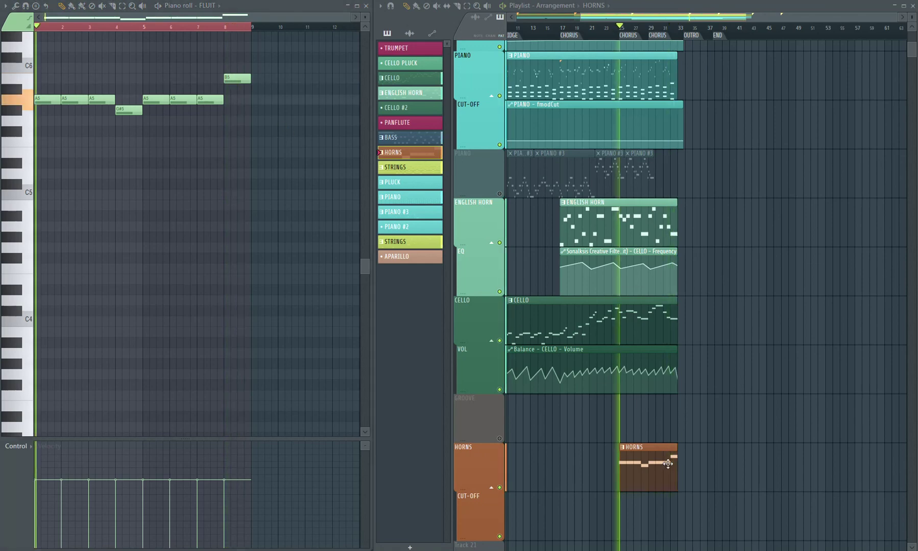
scroll(647, 454, down, 1)
key(space)
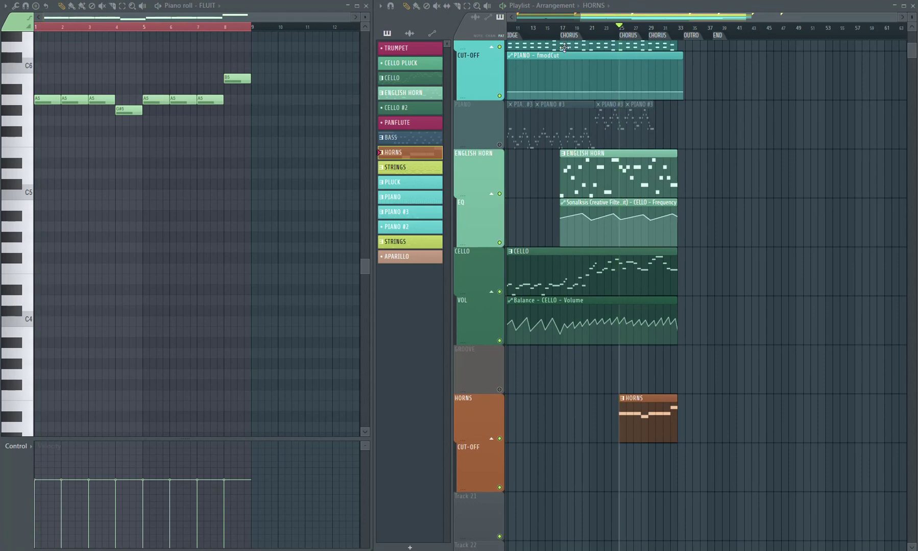
click(566, 29)
key(space)
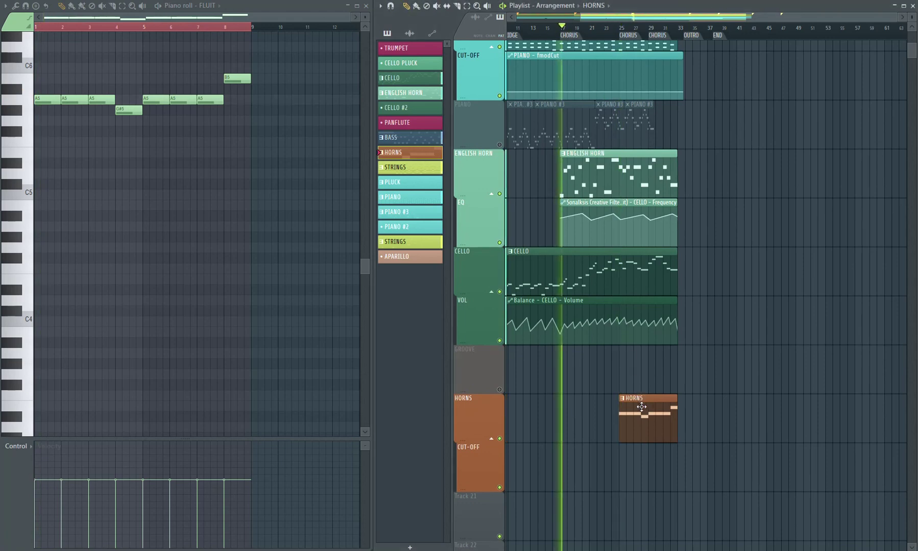
drag(641, 407, 583, 407)
key(space)
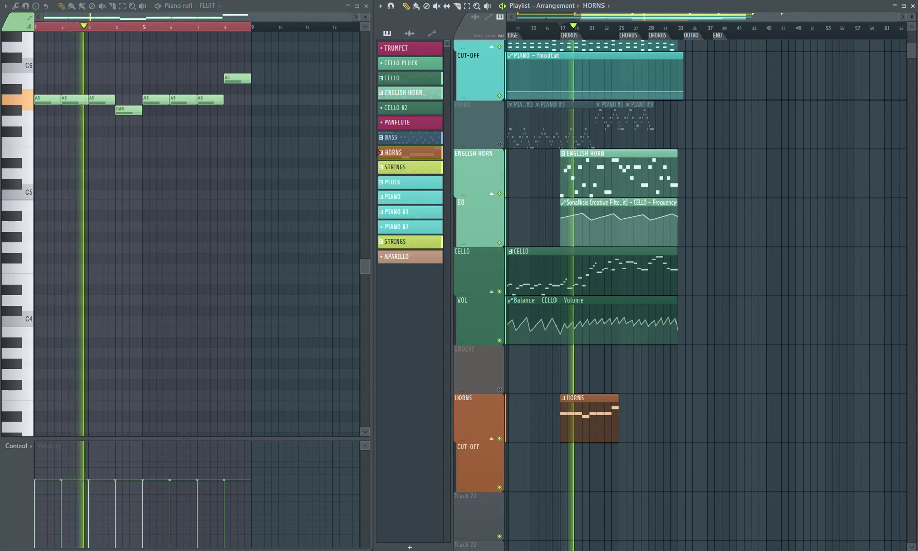
key(space)
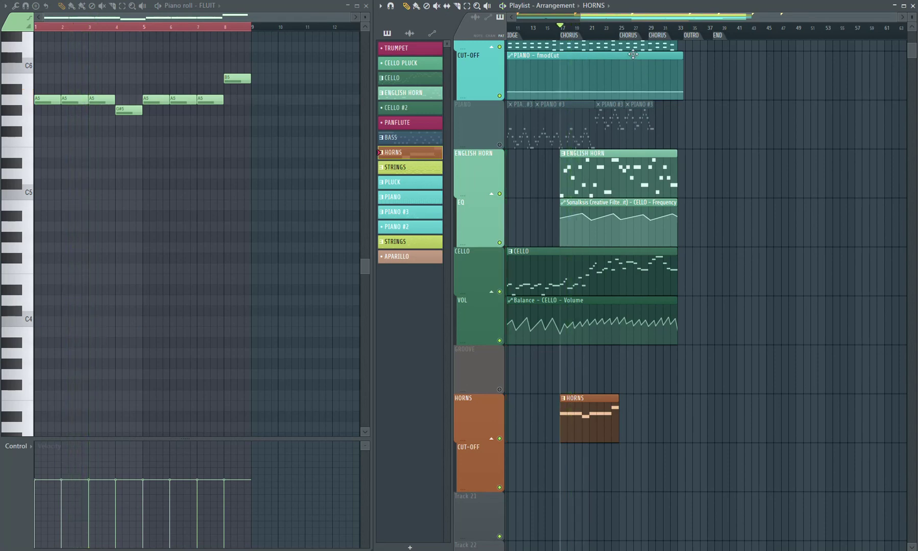
Delete the CHORUS marker at bar 29 and move the HORNS clip back to bar 25
right_click(657, 36)
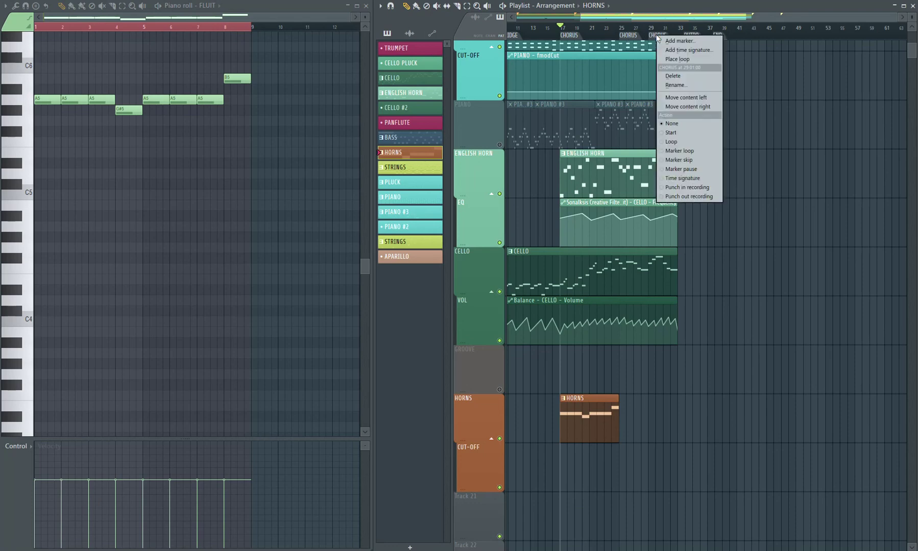
click(673, 76)
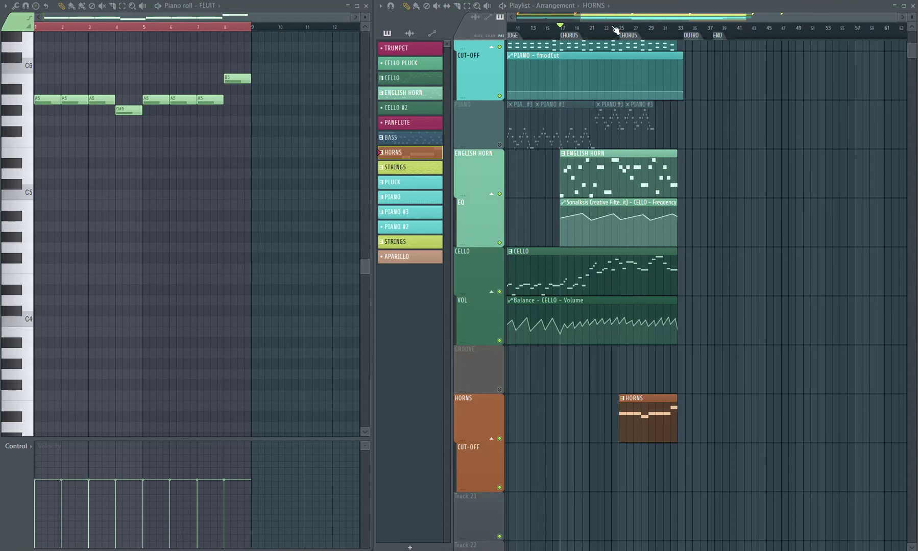
Listen to both choruses from bar 17 to bar 33 with the rewritten horns playing from bar 25
key(space)
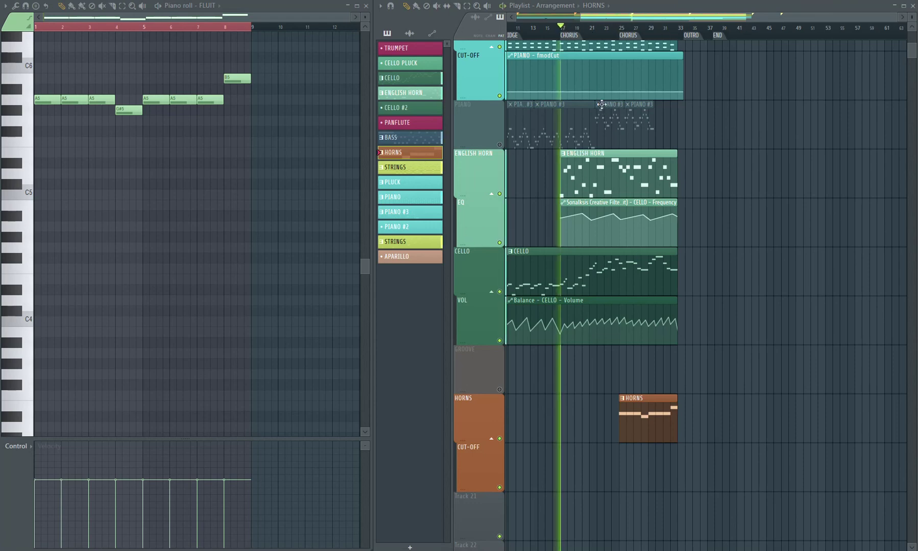
click(481, 6)
drag(740, 492, 541, 41)
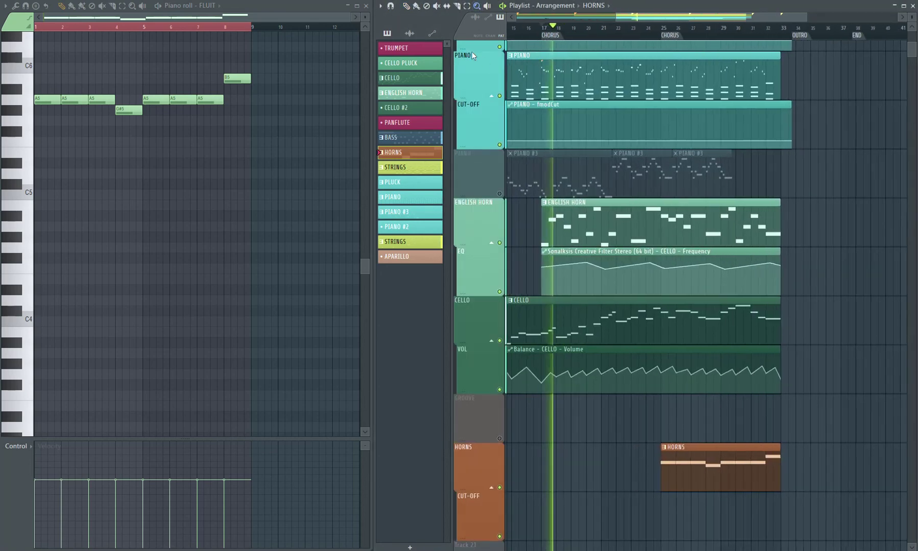
click(406, 6)
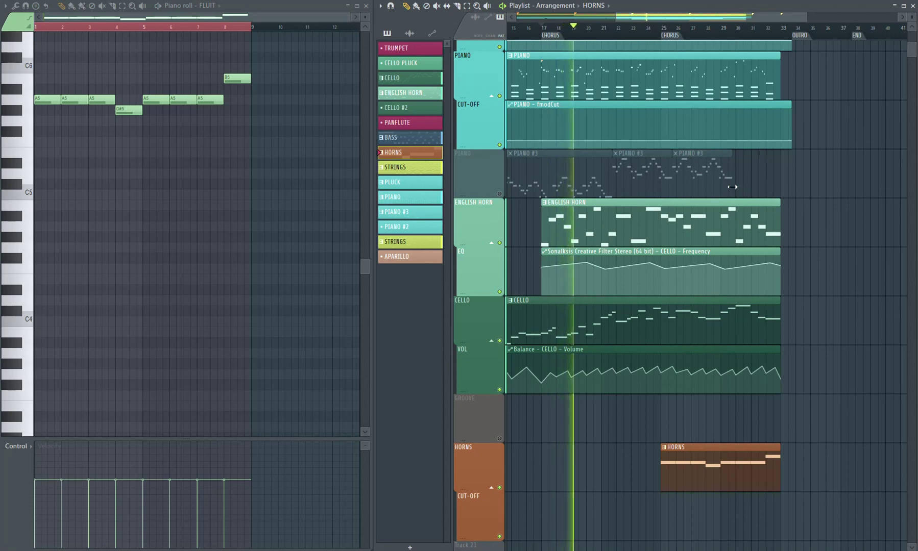
click(650, 32)
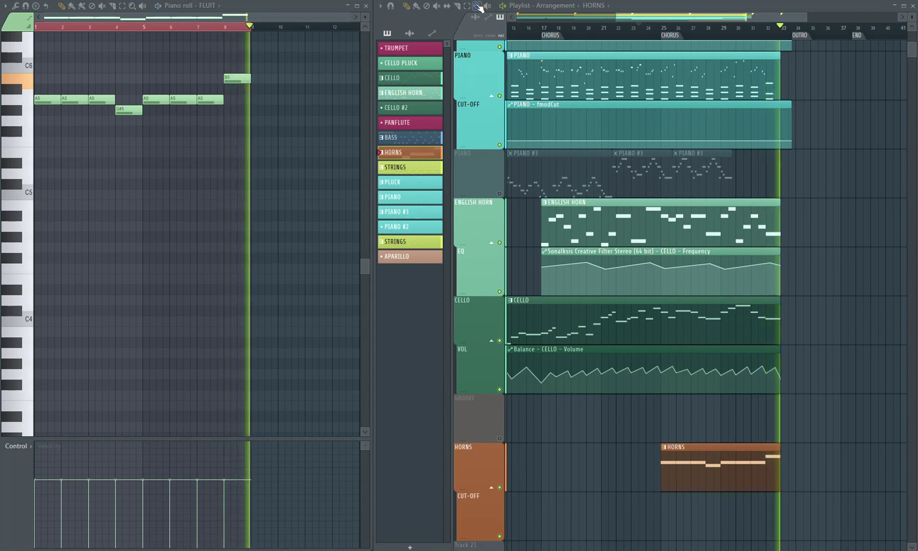
key(space)
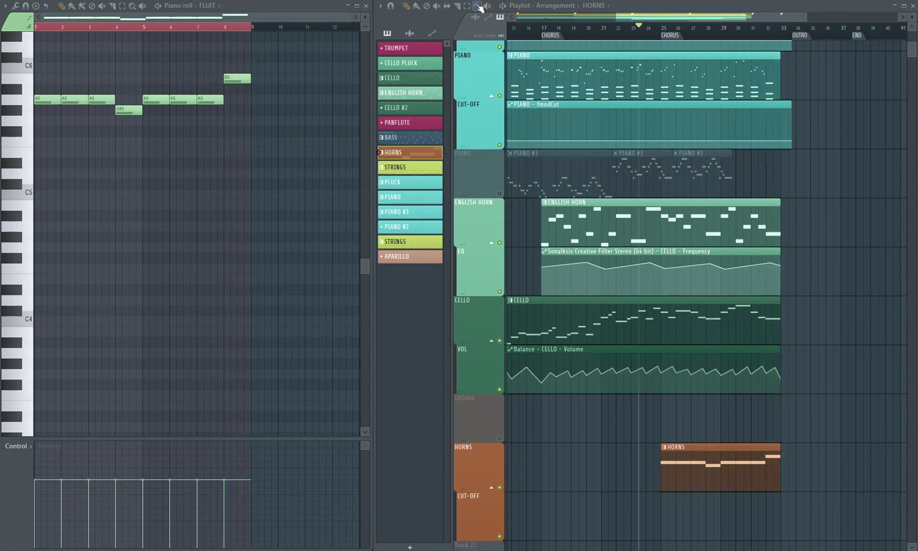
Unmute the PIANO track holding the PIANO #3 clips and delete all notes of the PIANO #3 pattern
right_click(565, 207)
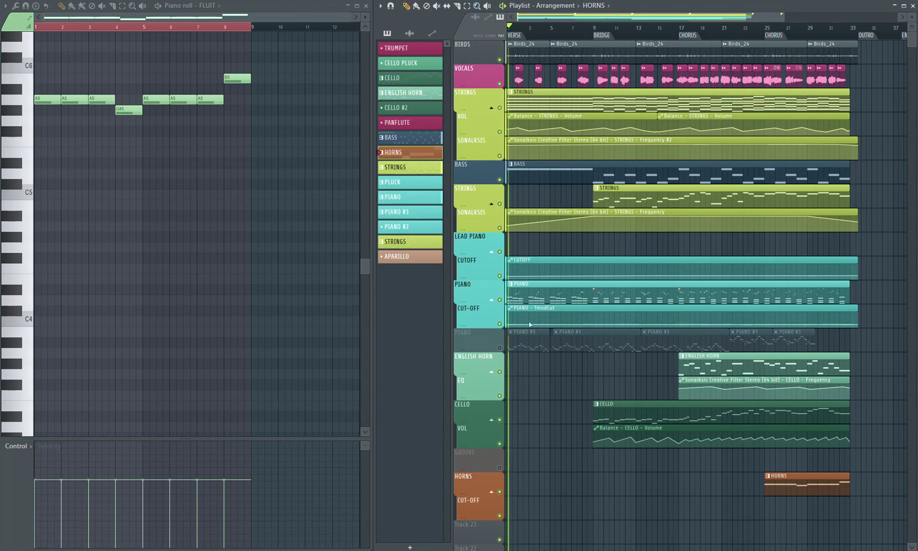
click(507, 351)
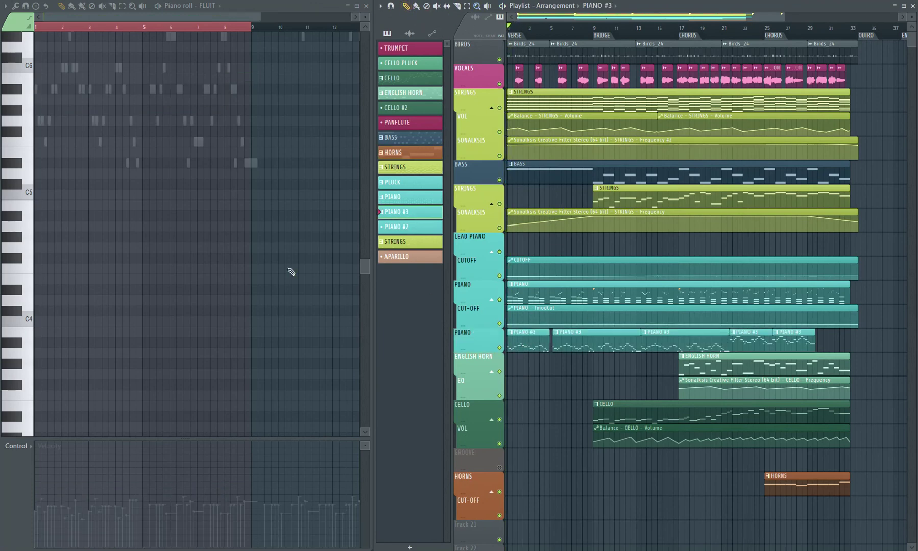
right_click(139, 77)
double_click(35, 129)
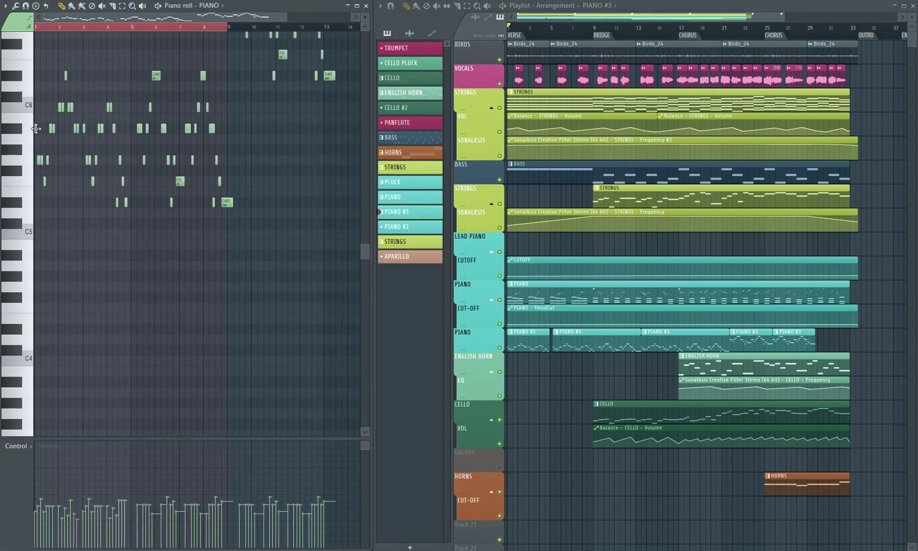
key(ctrl+a)
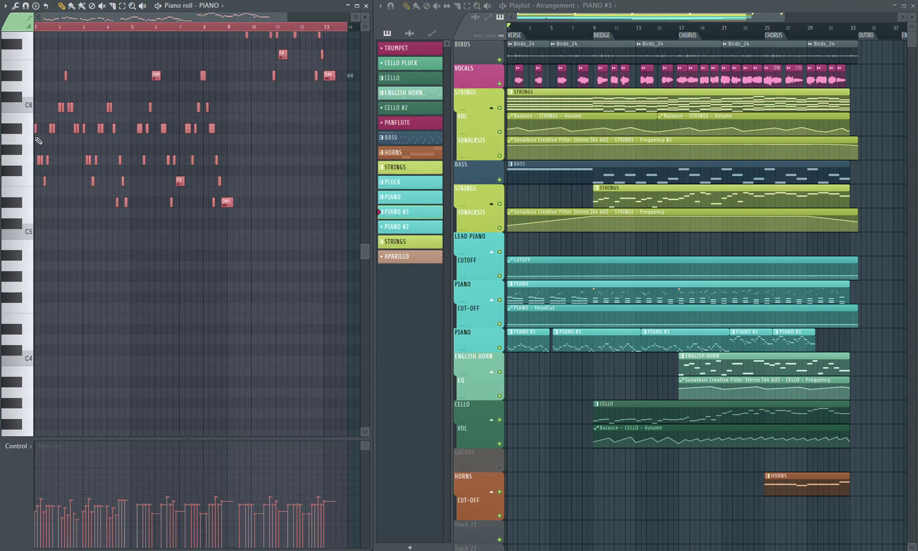
key(Delete)
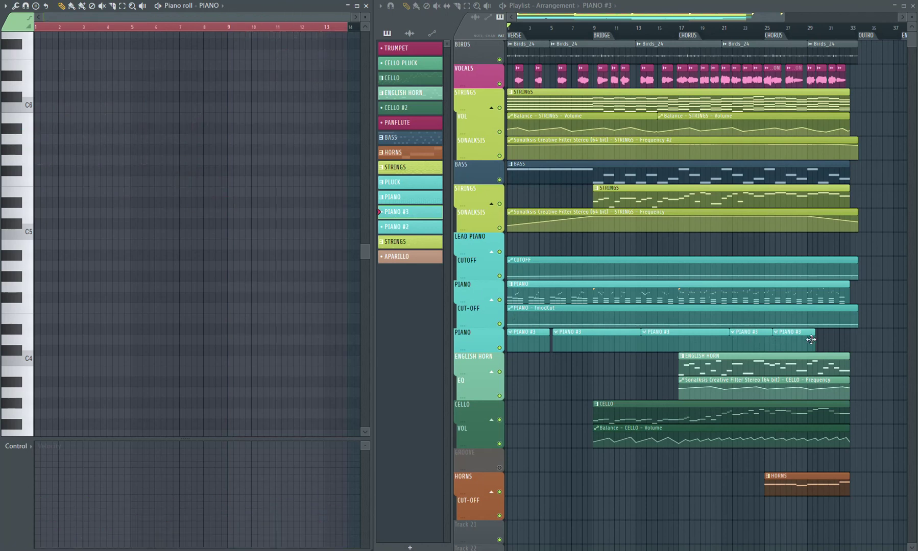
Remove all the emptied PIANO #3 clips from their track and return to the chorus section of the arrangement
drag(811, 340, 546, 341)
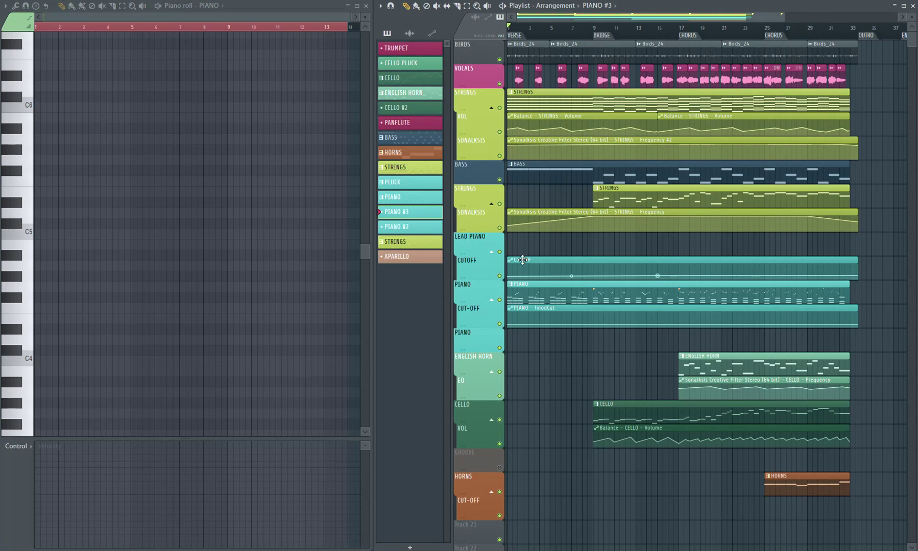
scroll(530, 281, down, 2)
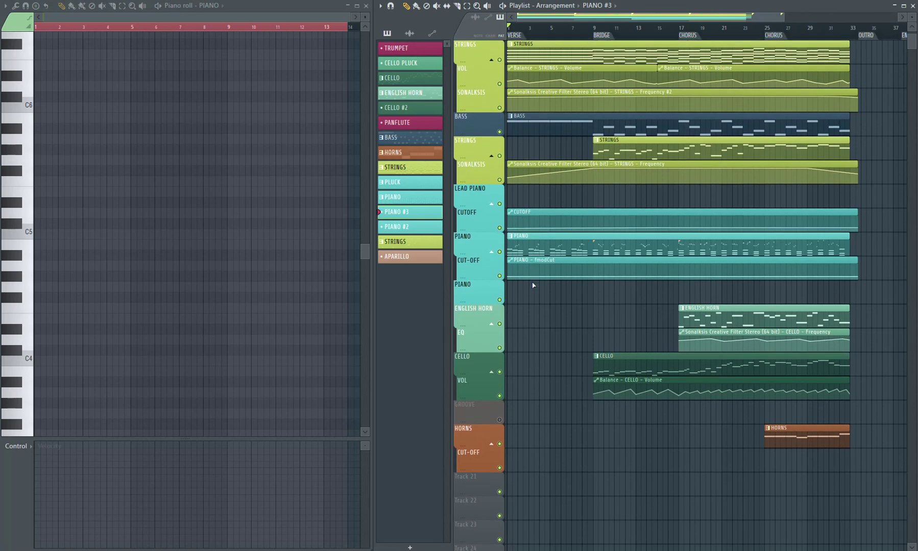
scroll(534, 285, up, 2)
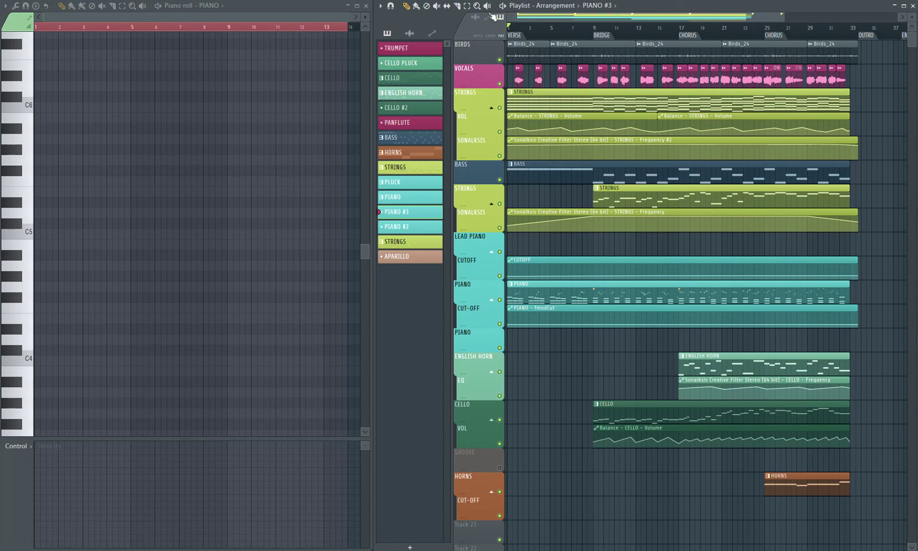
click(579, 190)
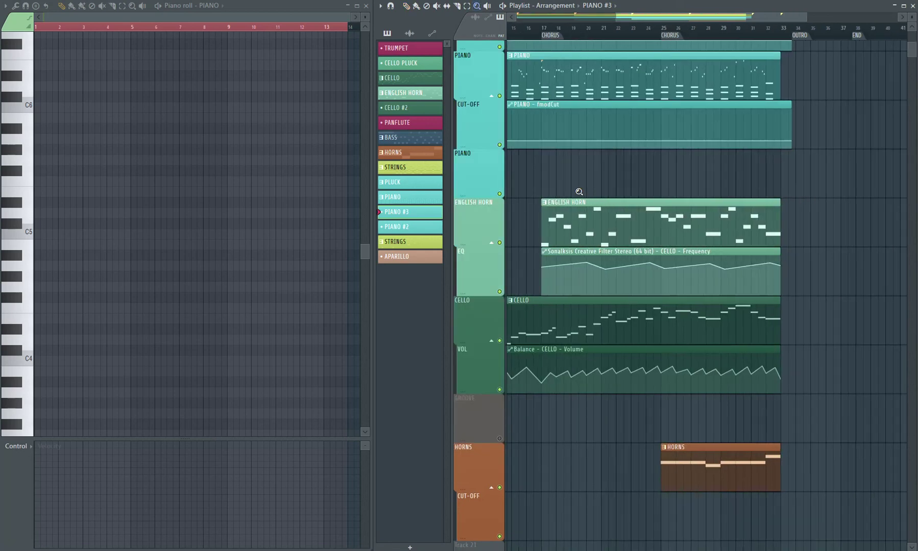